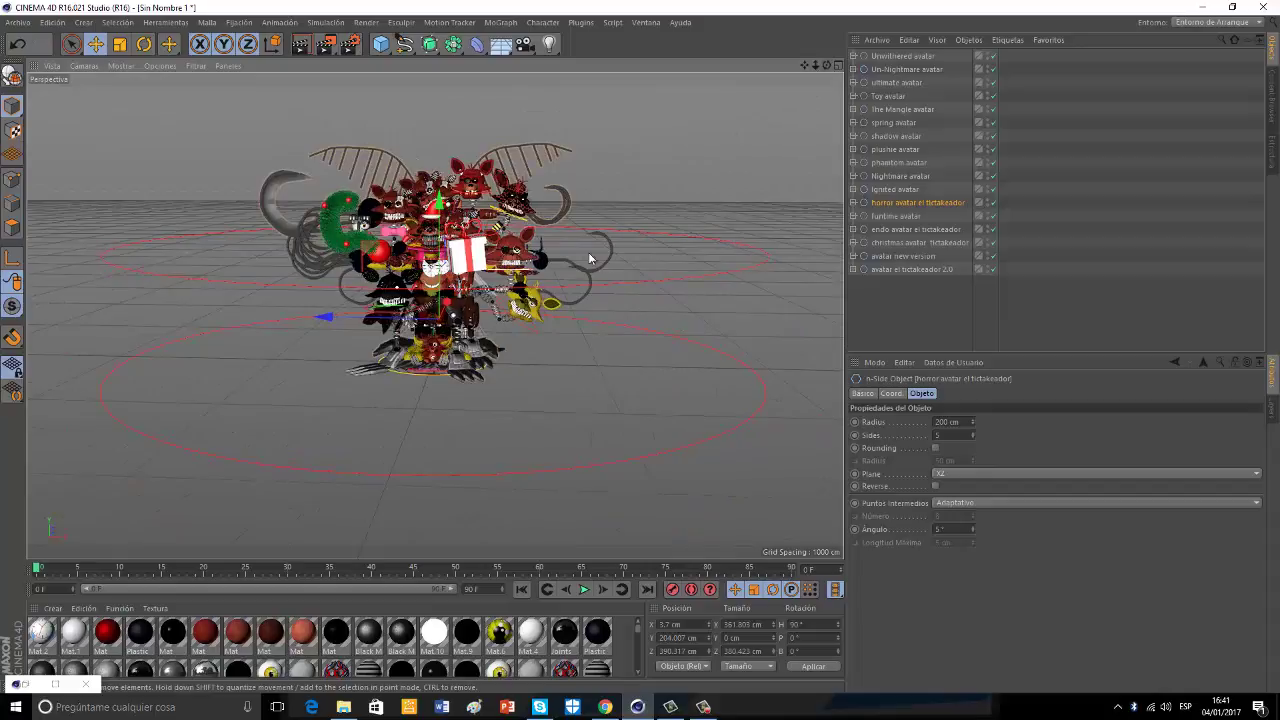
Pull the funtime avatar out of the pile to the right, and the endo avatar out to the left.
click(895, 216)
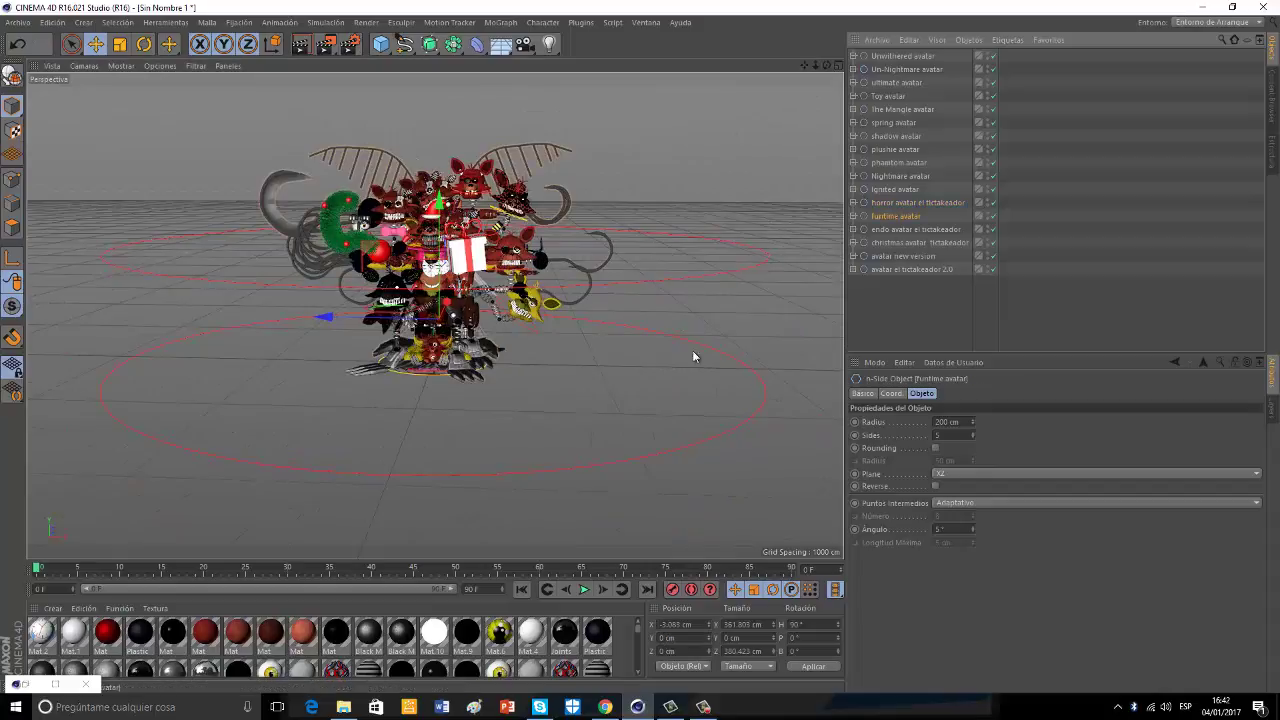
drag(308, 361, 624, 404)
click(895, 230)
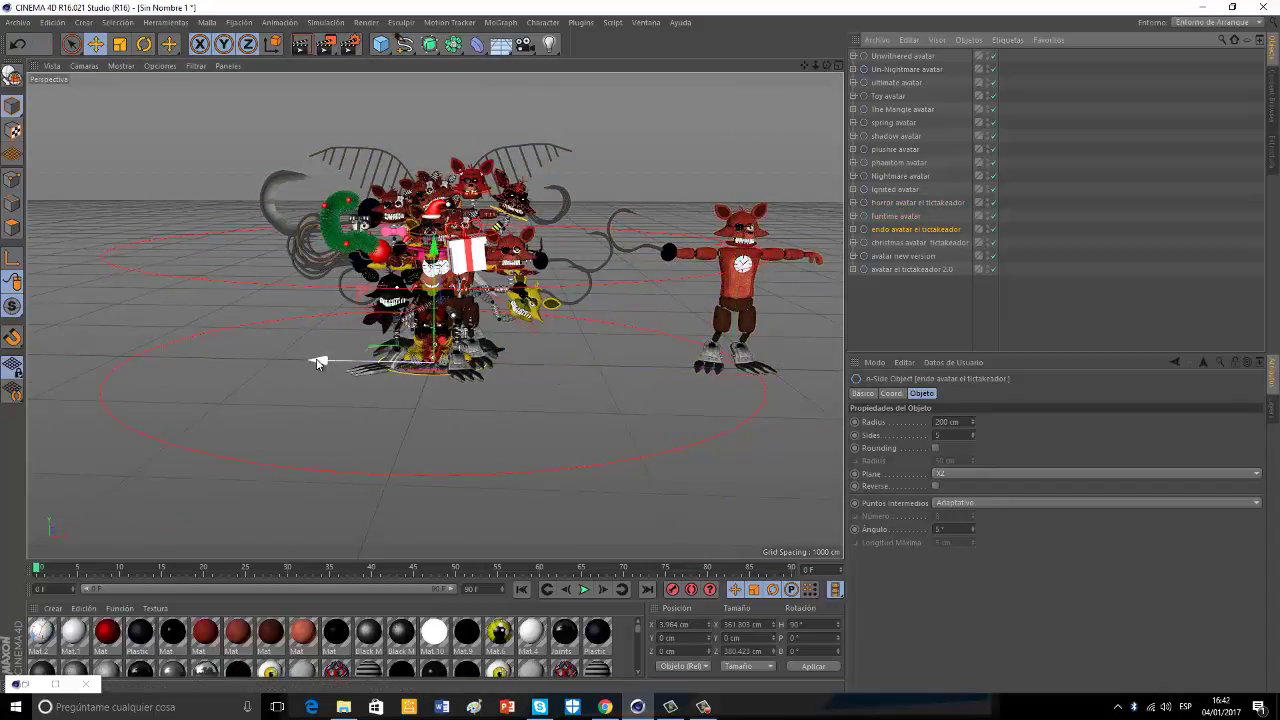
drag(312, 361, 160, 363)
Move the christmas avatar to the right of the pile and the avatar new version to the far left.
click(893, 243)
drag(318, 361, 464, 365)
click(882, 256)
drag(549, 371, 287, 364)
Move the ignited avatar right to about X 1409 cm, and the Nightmare avatar left beside the endo avatar.
click(897, 190)
drag(554, 368, 803, 376)
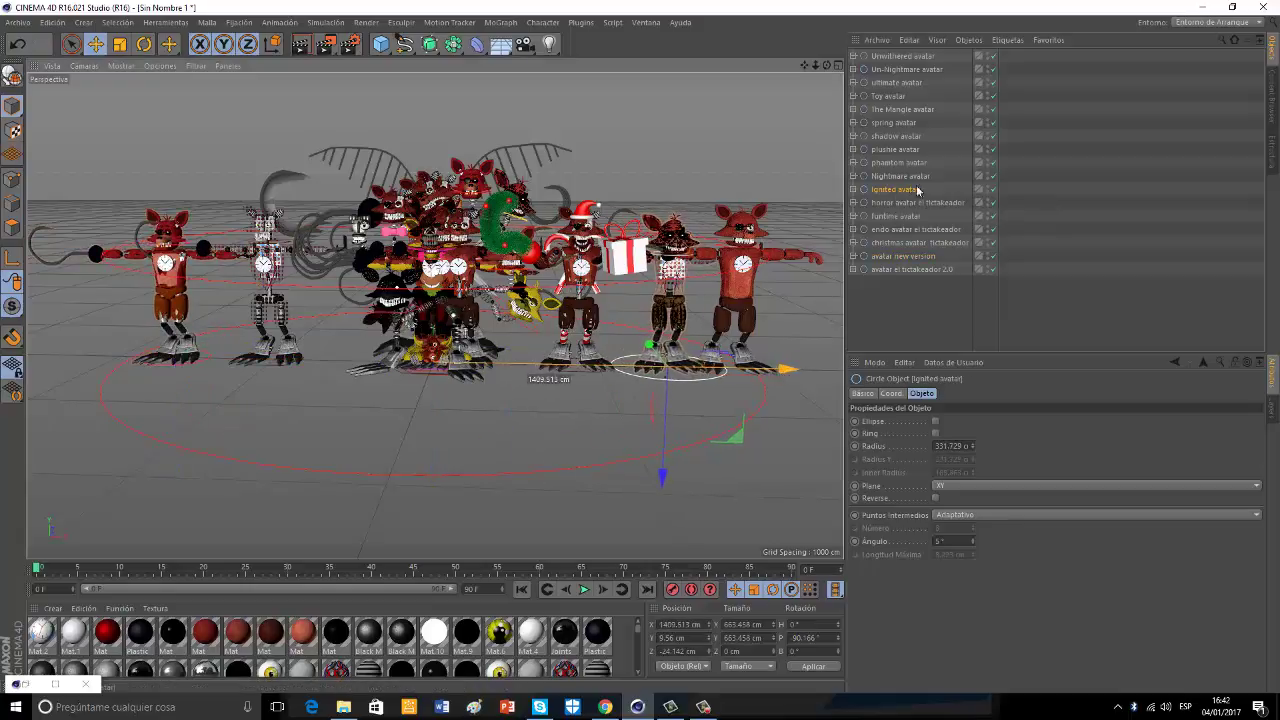
click(914, 177)
drag(553, 368, 443, 388)
Move the phantom avatar to the far right end of the row and the shadow avatar left, between the new-version and endo avatars.
click(913, 163)
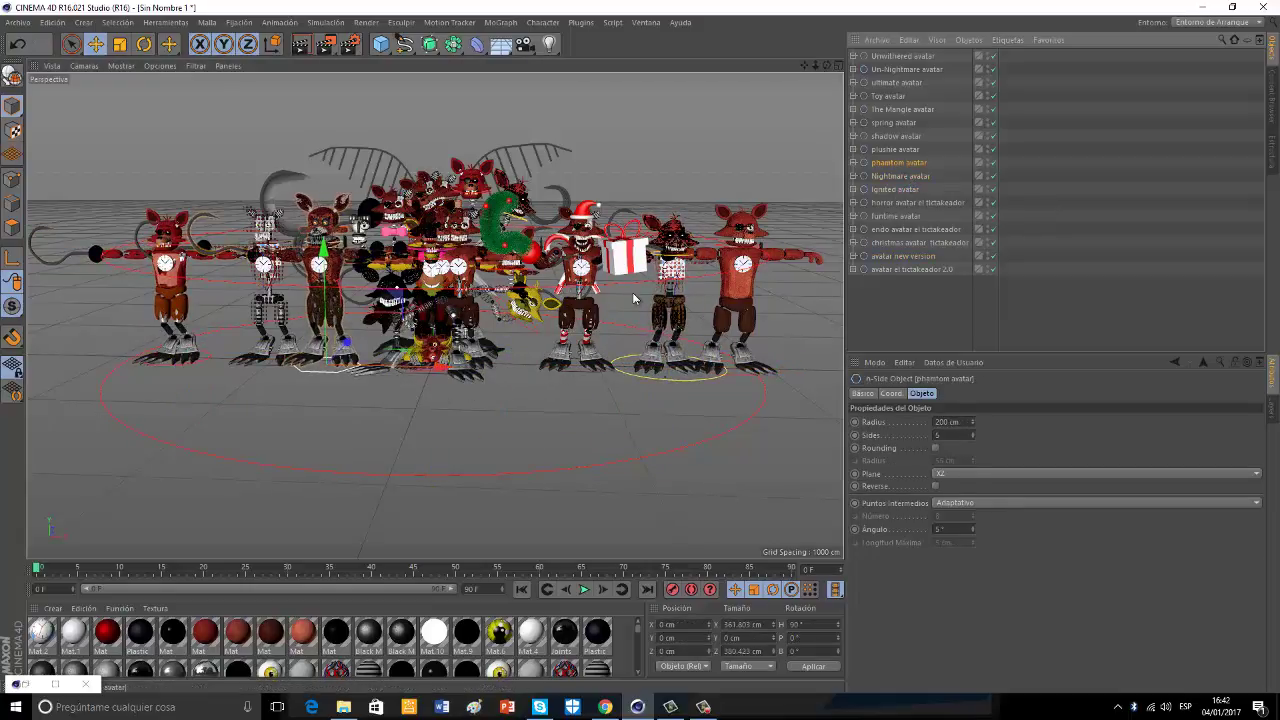
drag(324, 365, 735, 361)
click(896, 149)
click(903, 137)
drag(534, 366, 314, 366)
Move the spring avatar slightly right of the pile, and the Mangle avatar to the left beyond the new-version avatar.
click(896, 125)
drag(547, 365, 628, 372)
click(895, 110)
drag(561, 347, 244, 402)
Move the Toy avatar to the far left end of the row and bring the ultimate avatar forward out of the pile.
click(885, 97)
drag(545, 367, 196, 360)
click(909, 83)
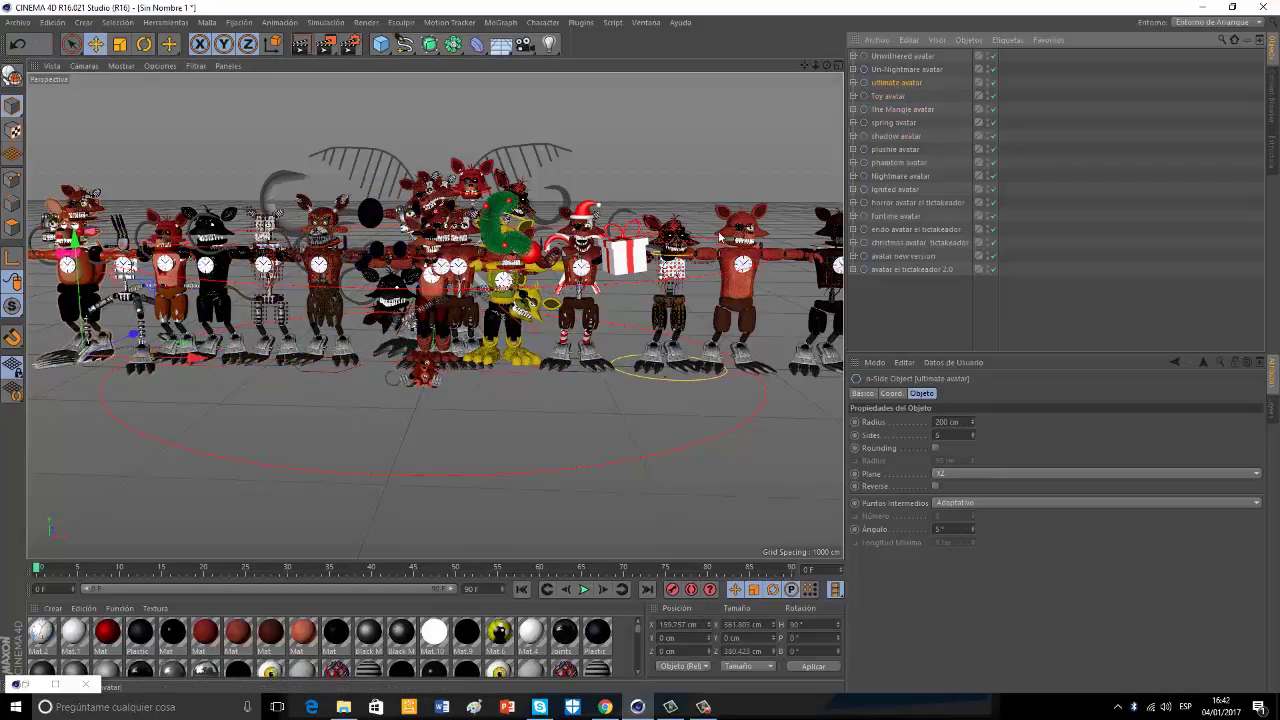
drag(460, 335, 469, 351)
Move the Unwithered avatar right to about X 1187 cm, between the christmas and ignited avatars.
click(885, 70)
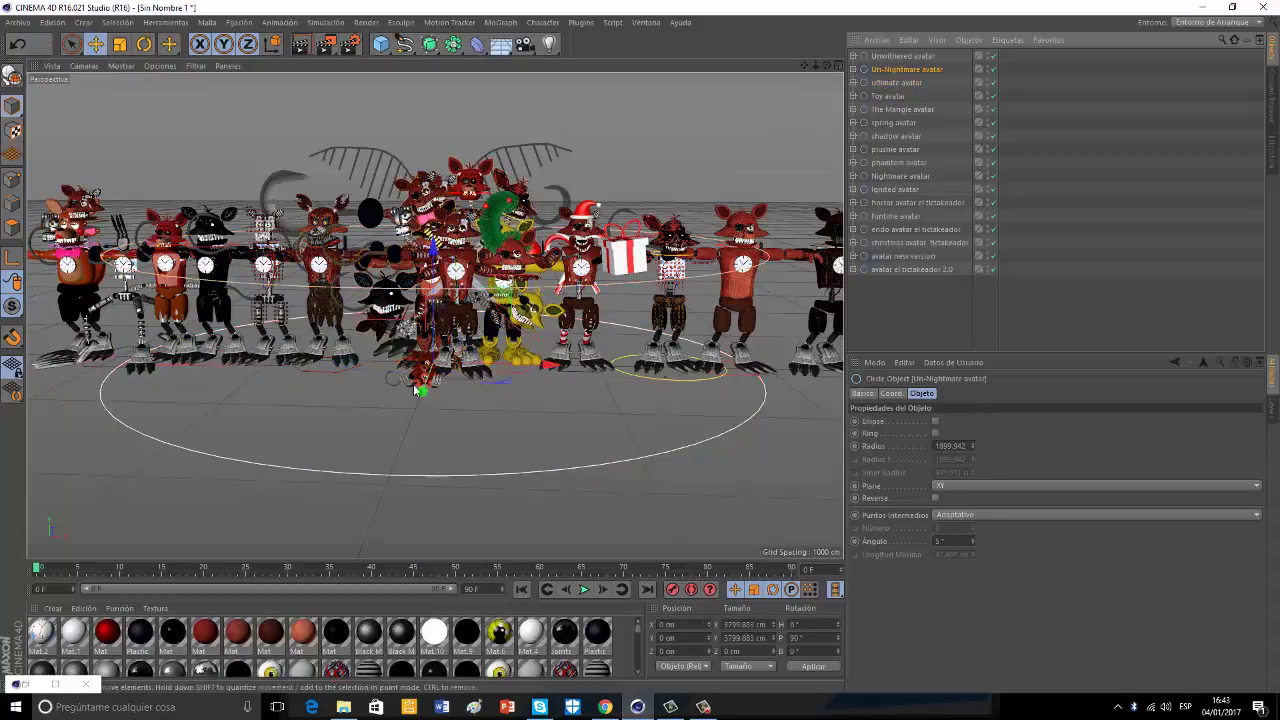
drag(554, 364, 741, 385)
click(900, 57)
Move the Toy avatar back behind the row to about Z 248 cm, using the top view.
drag(827, 65, 634, 342)
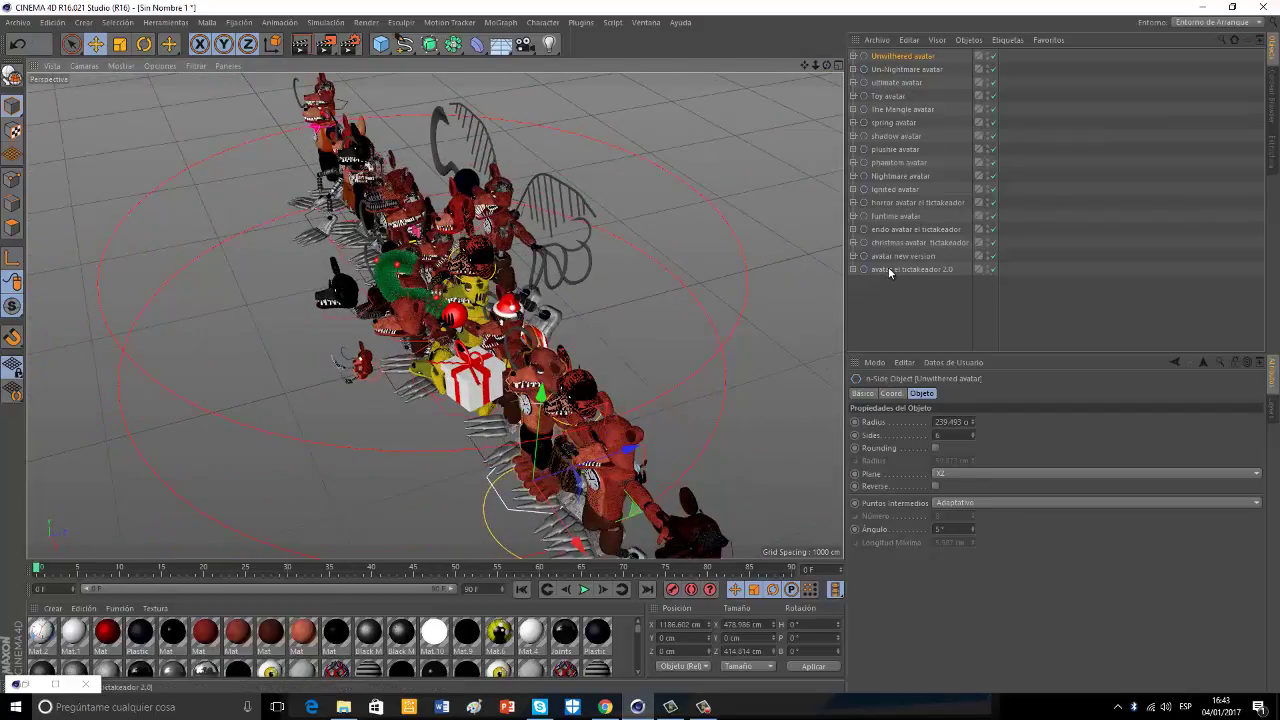
drag(822, 63, 645, 352)
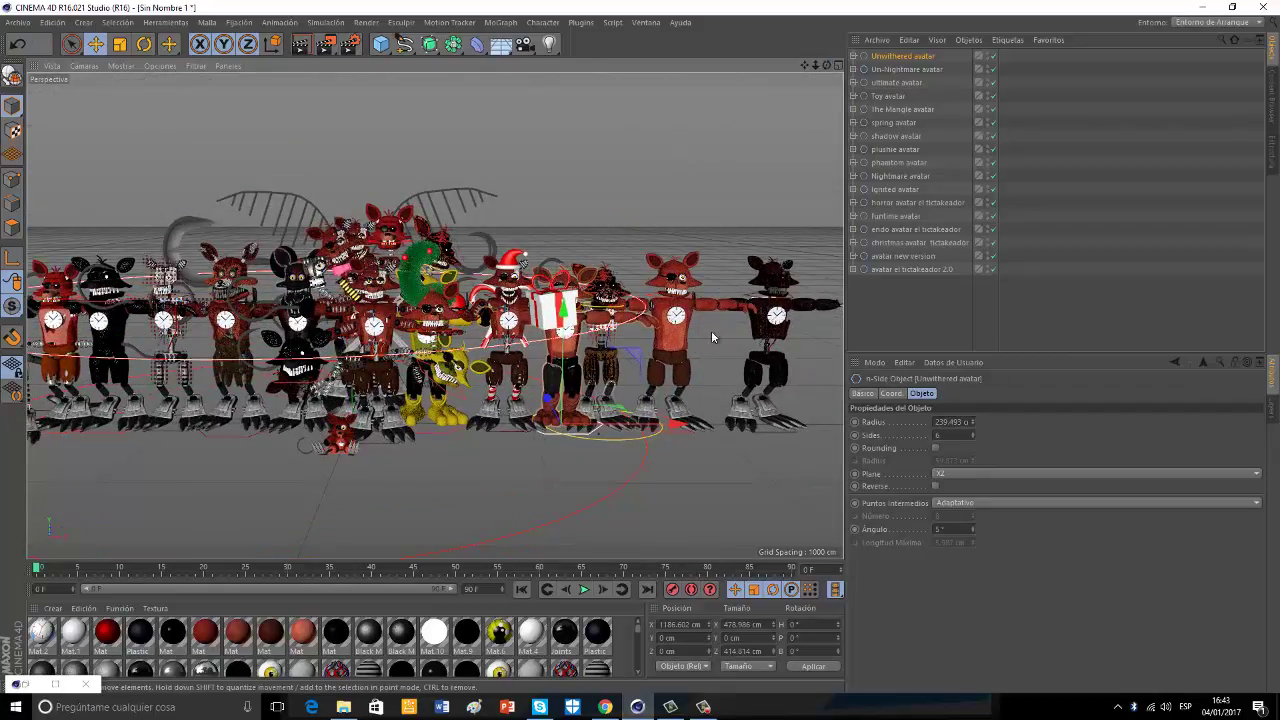
click(897, 190)
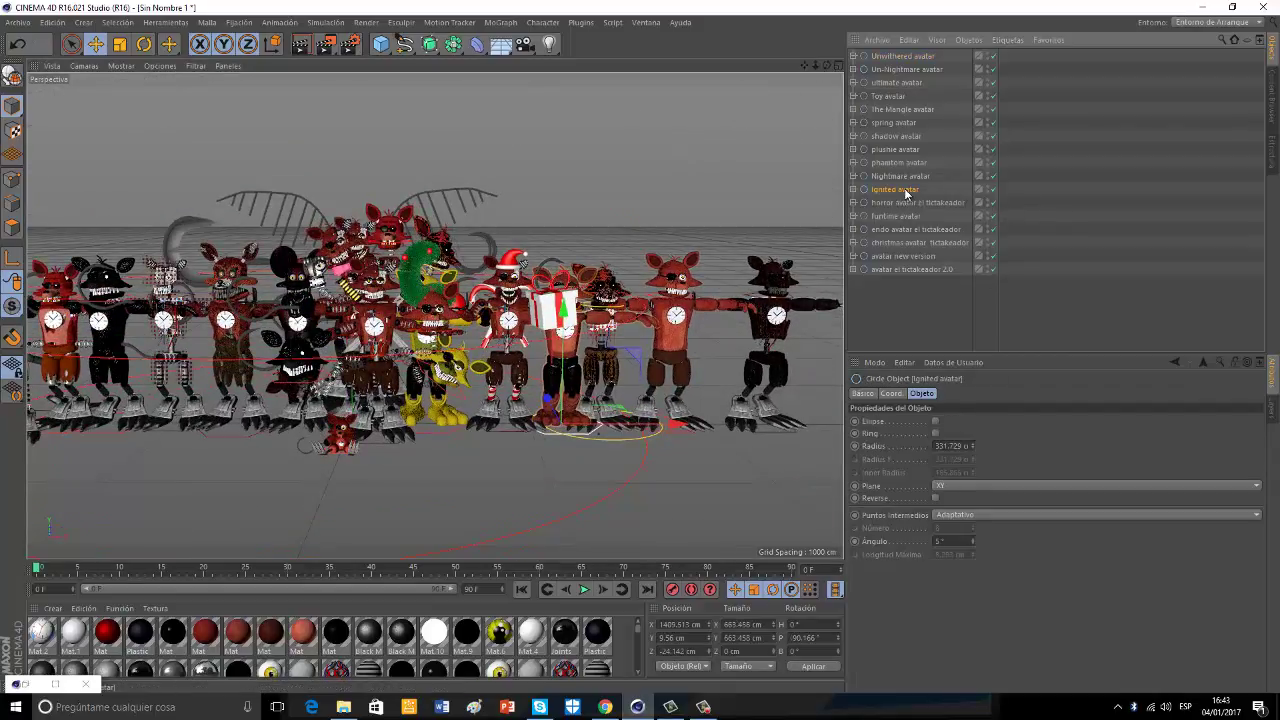
click(899, 96)
drag(804, 65, 1008, 67)
click(838, 65)
drag(815, 65, 642, 313)
drag(494, 130, 491, 121)
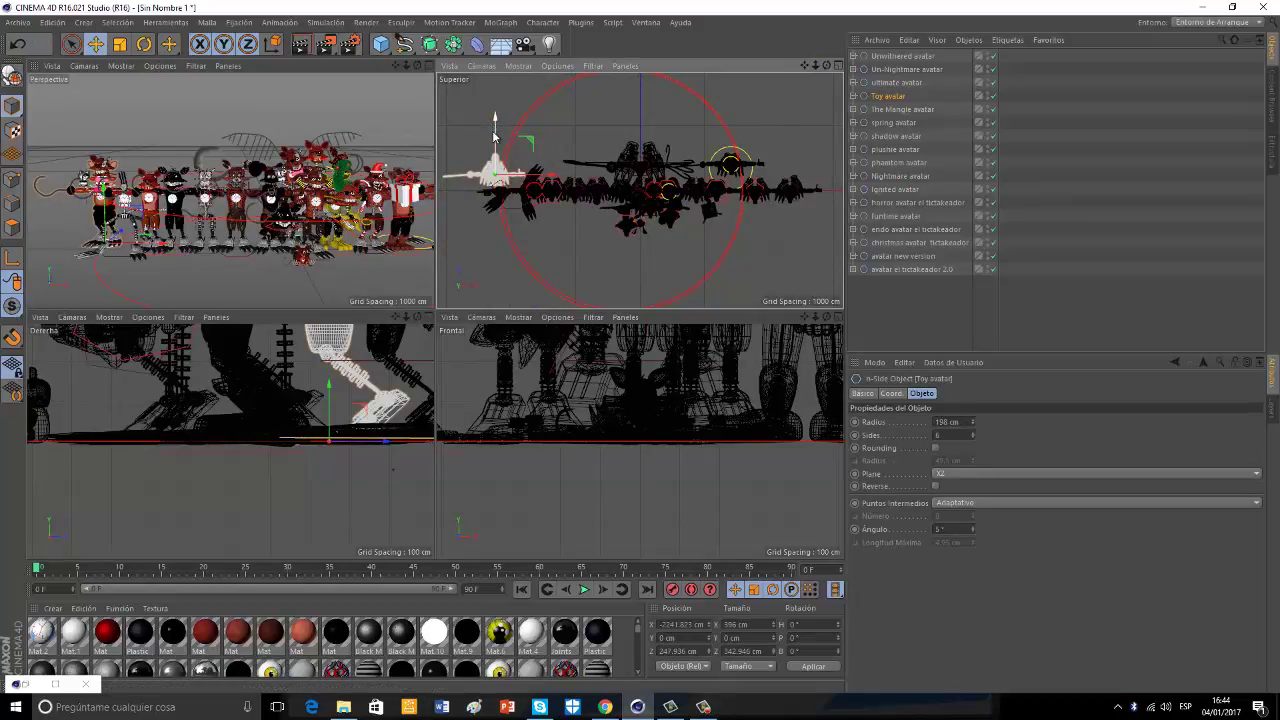
Move the Un-Nightmare avatar to a back row at about X -1453 cm, Z 392 cm, and push the horror avatar further back.
click(895, 82)
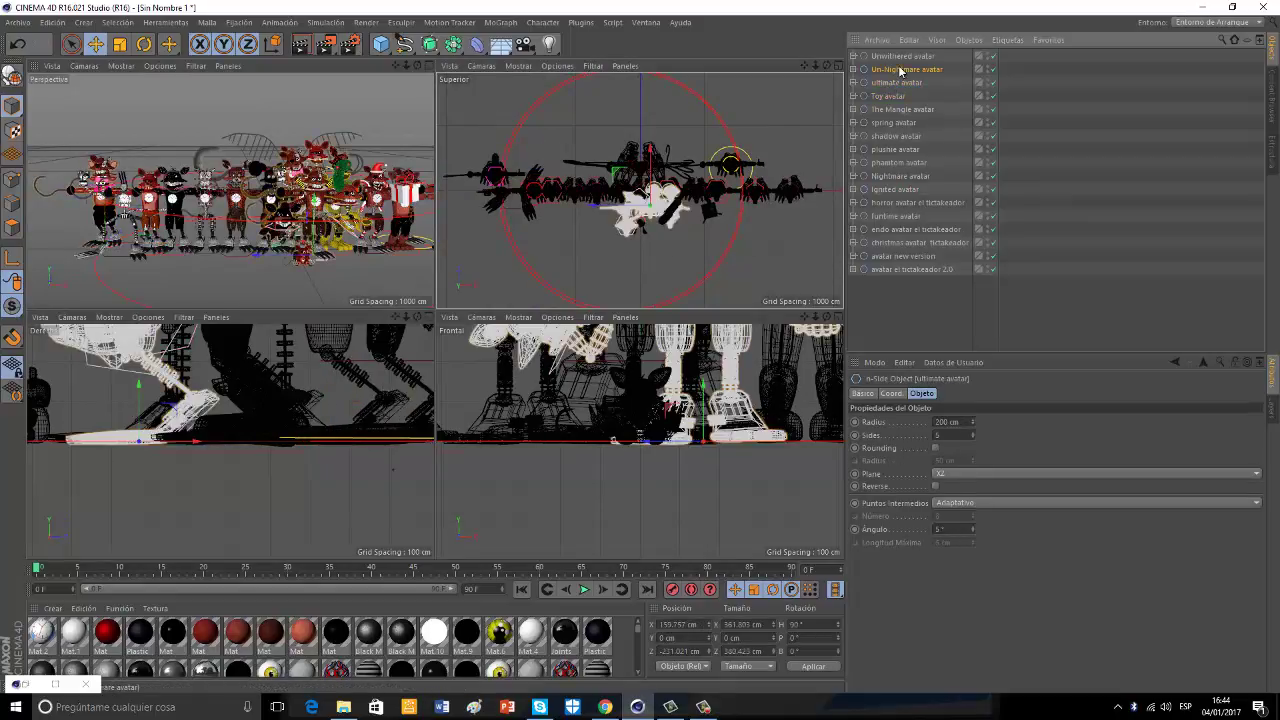
click(900, 70)
drag(656, 230, 584, 204)
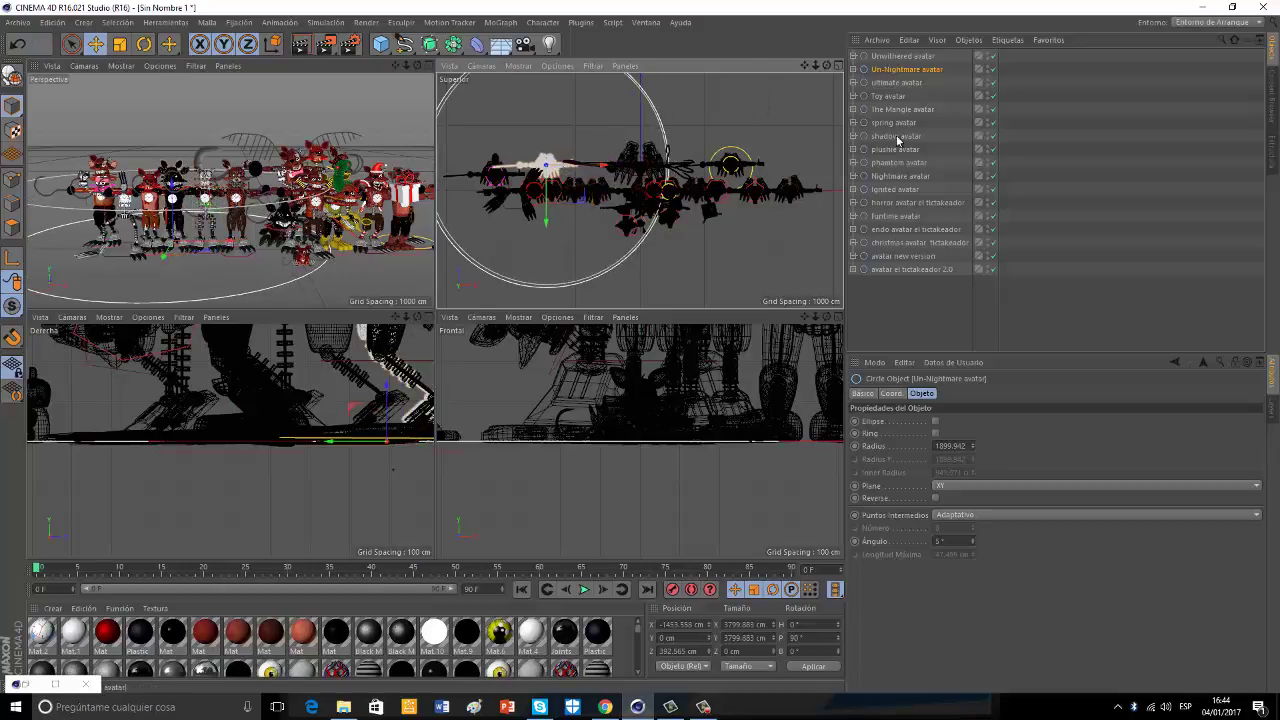
click(906, 203)
drag(641, 115, 641, 101)
Move the endo avatar into the back row at about X -658 cm, Z 330 cm.
click(897, 217)
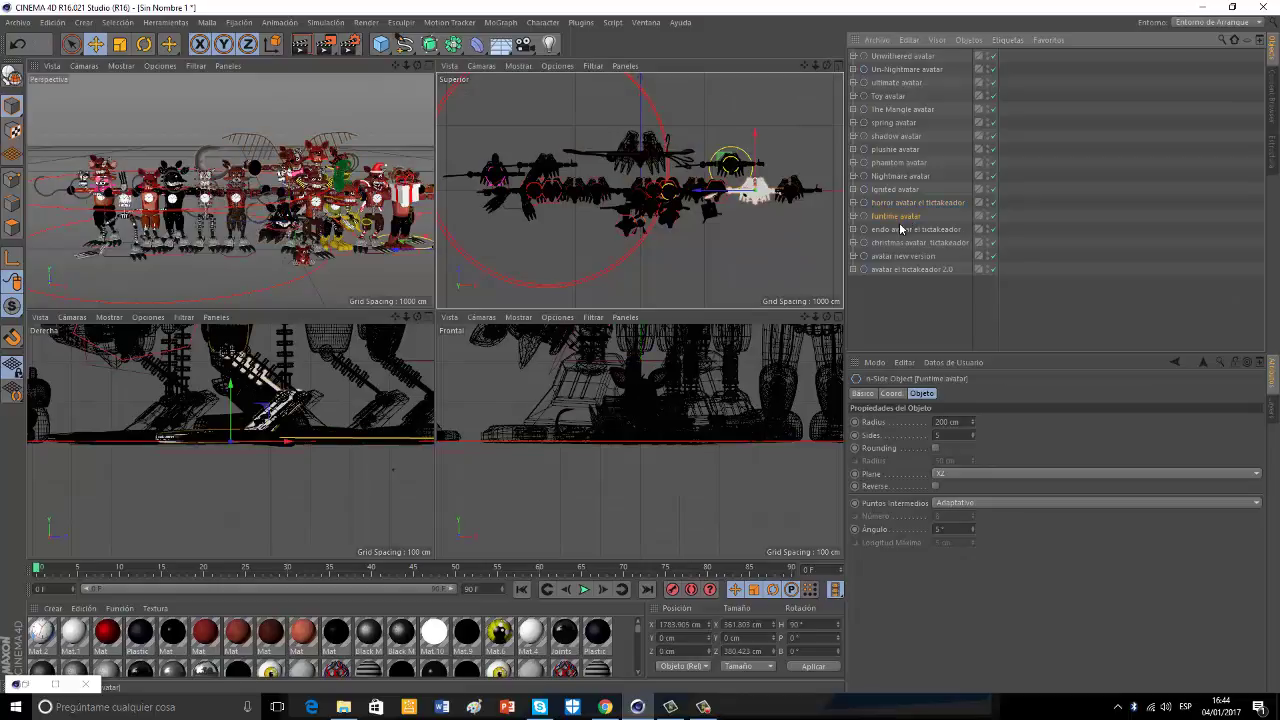
drag(715, 196, 535, 194)
drag(575, 138, 575, 118)
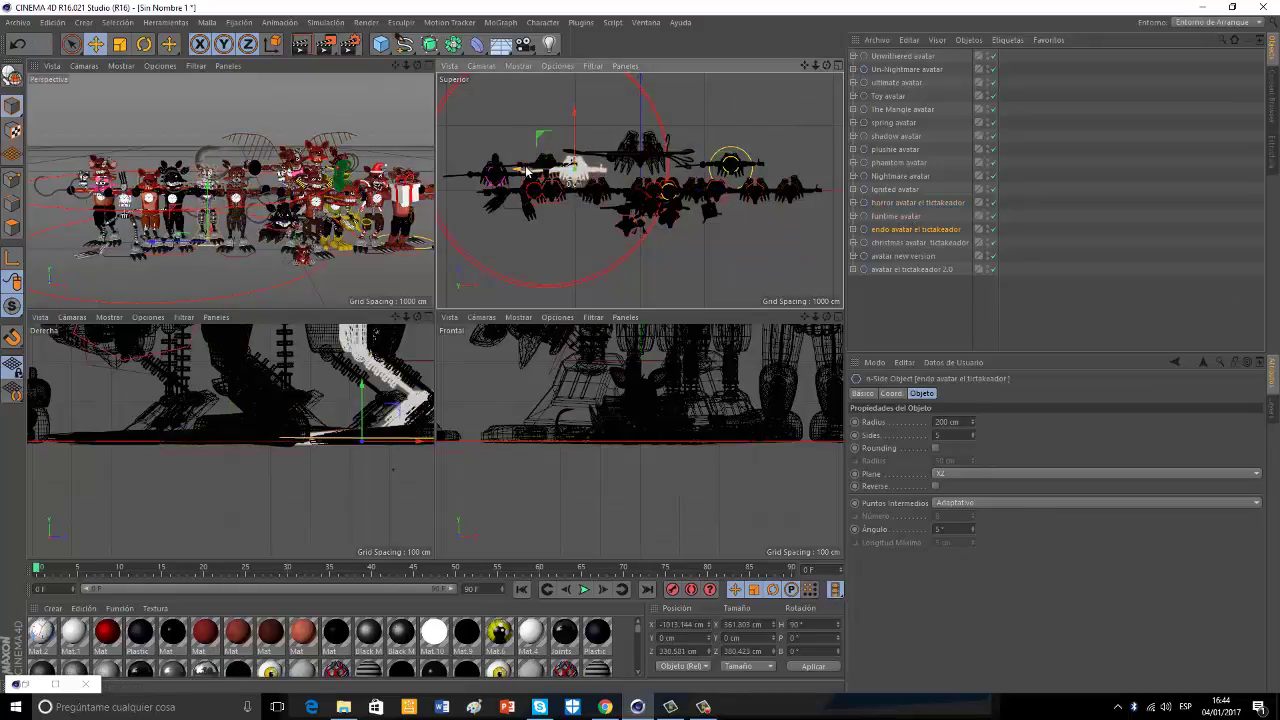
drag(526, 172, 684, 160)
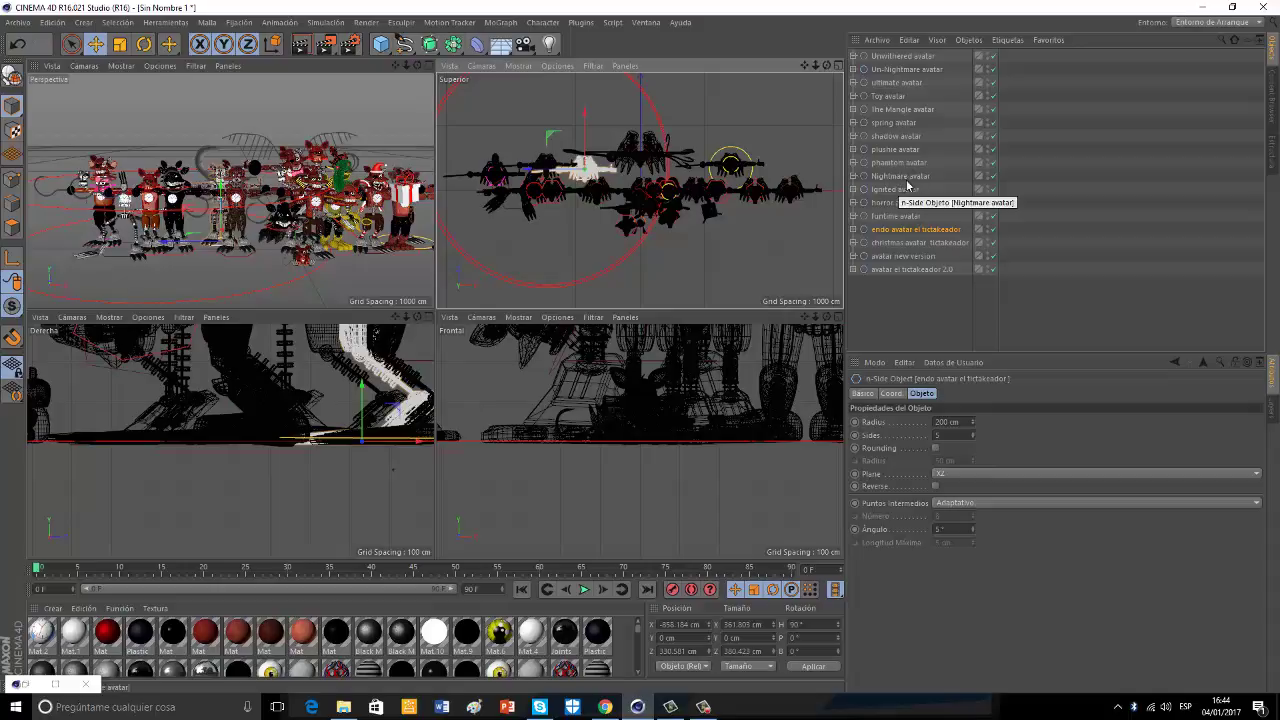
Move the spring avatar back and to the right, behind the right end of the front row.
click(892, 124)
drag(669, 137, 669, 117)
drag(725, 166, 848, 166)
Move the ultimate avatar left to about X -585 cm in the top view.
click(904, 110)
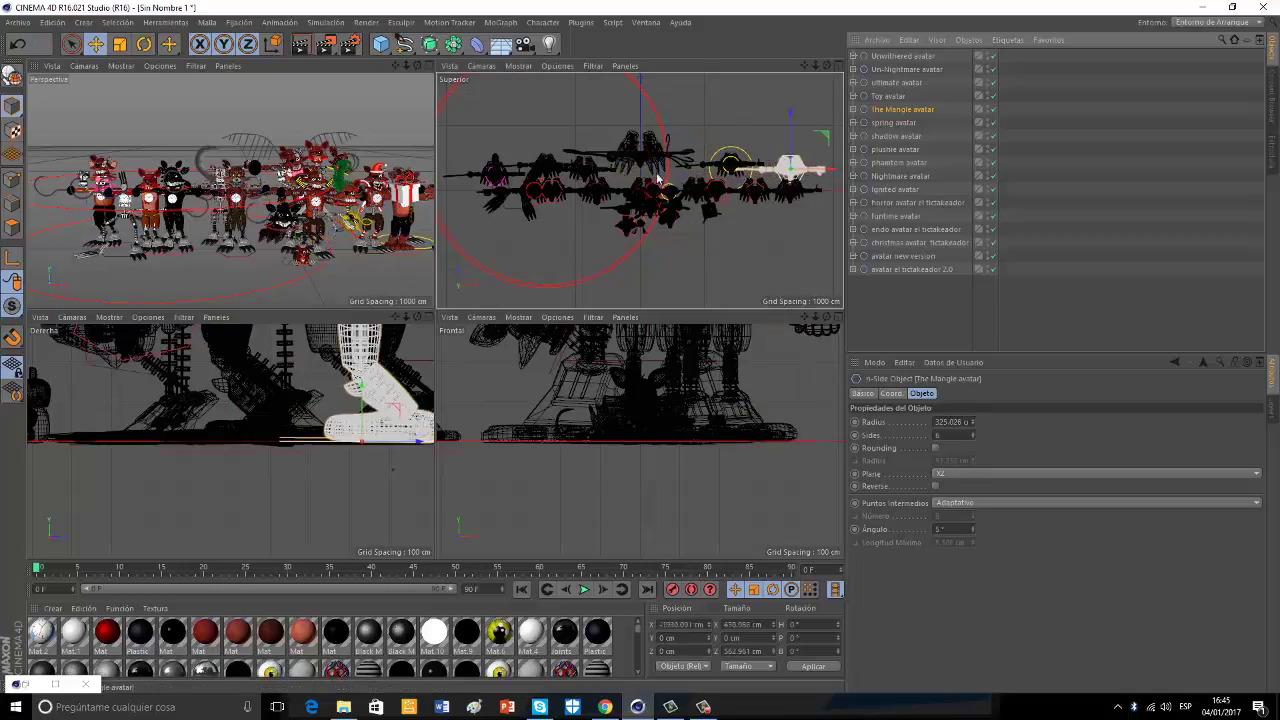
click(889, 96)
click(895, 83)
drag(591, 208, 620, 152)
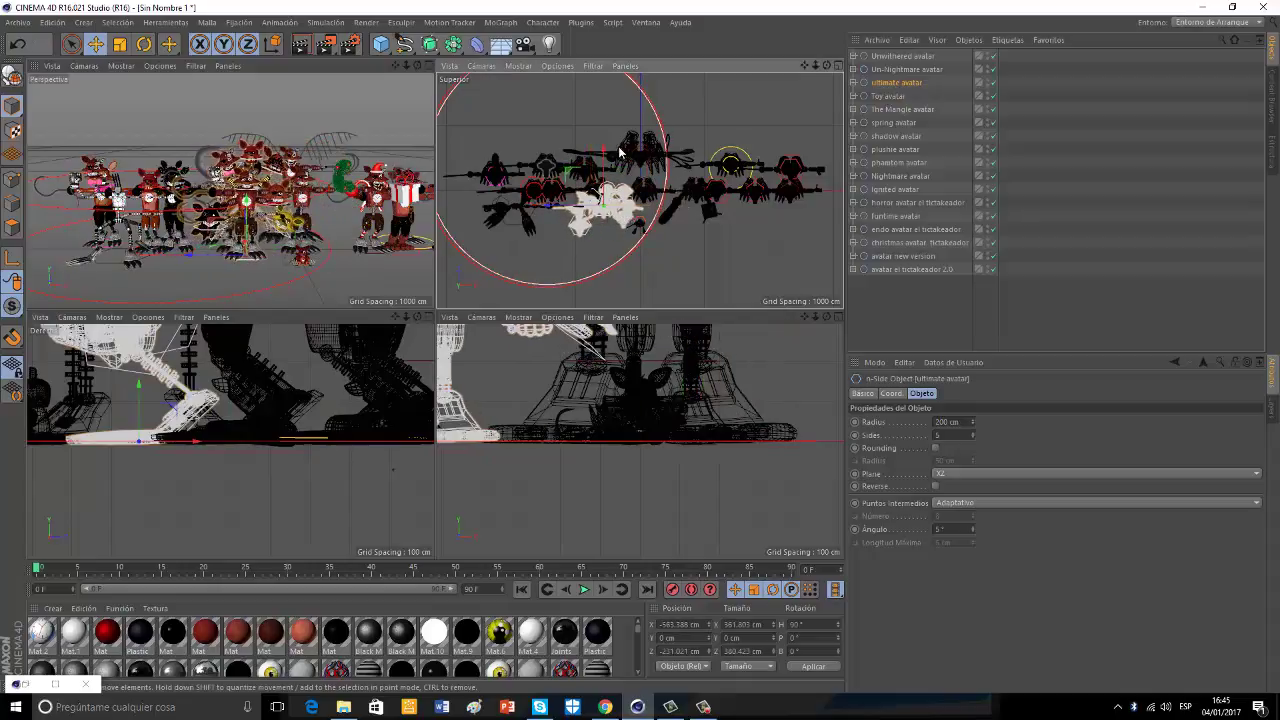
Move the Nightmare avatar to the far left end of the row, at about X -2682 cm.
click(595, 192)
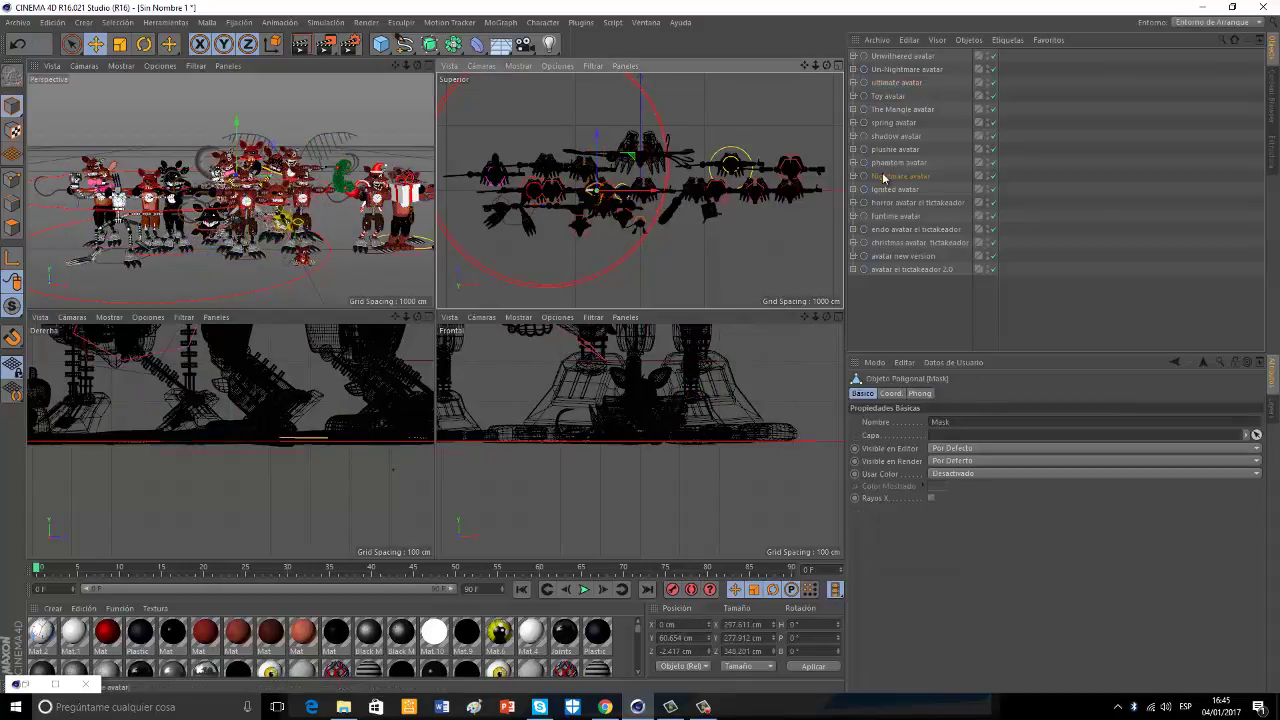
click(876, 177)
drag(650, 191, 528, 207)
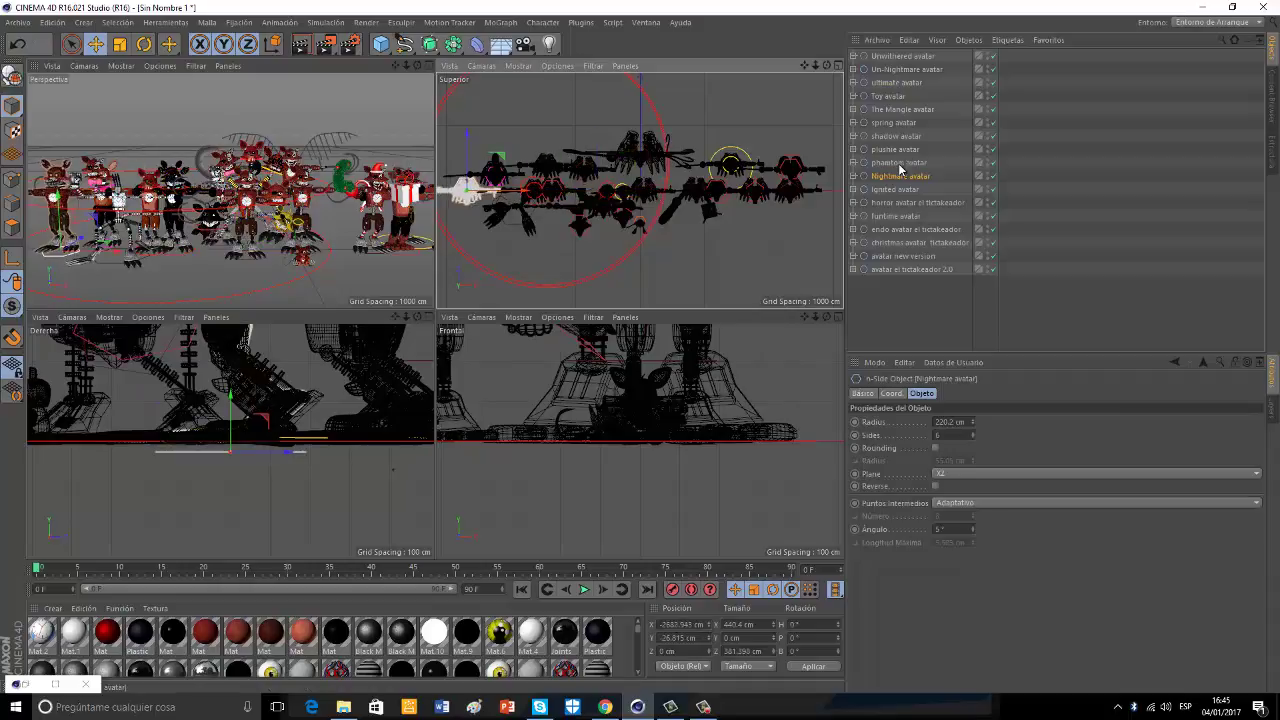
scroll(336, 212, up, 1)
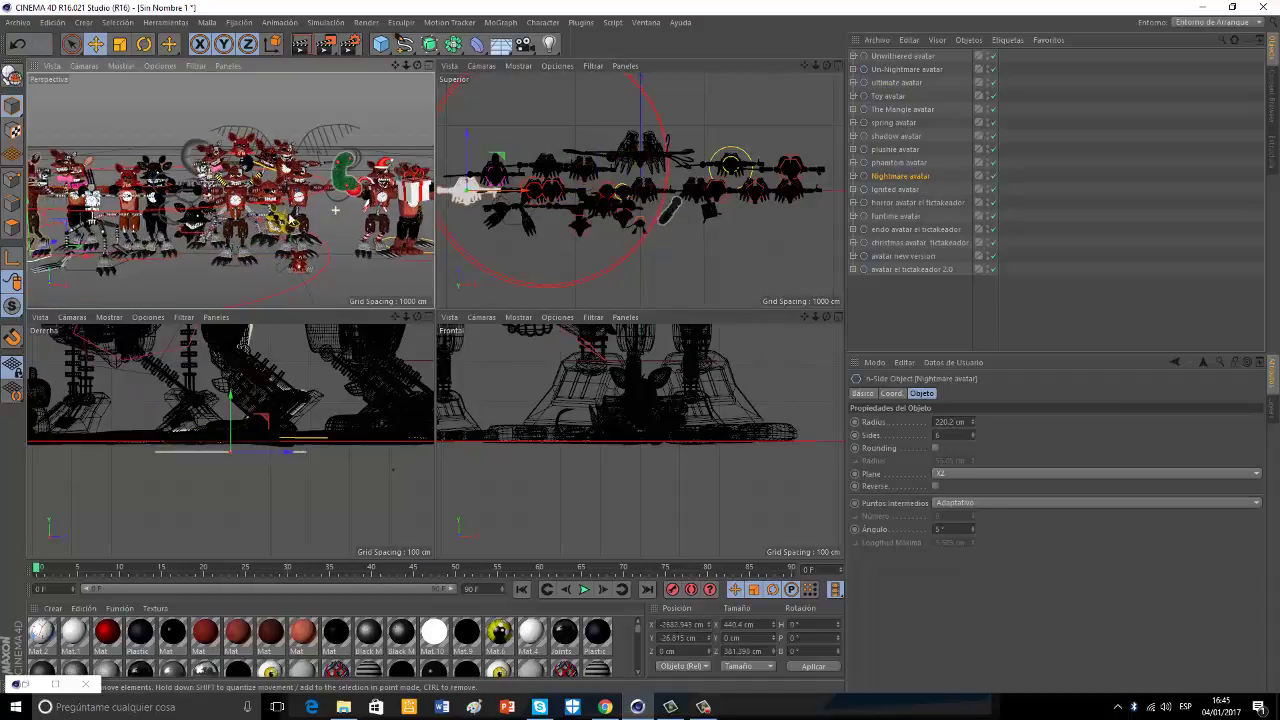
click(300, 203)
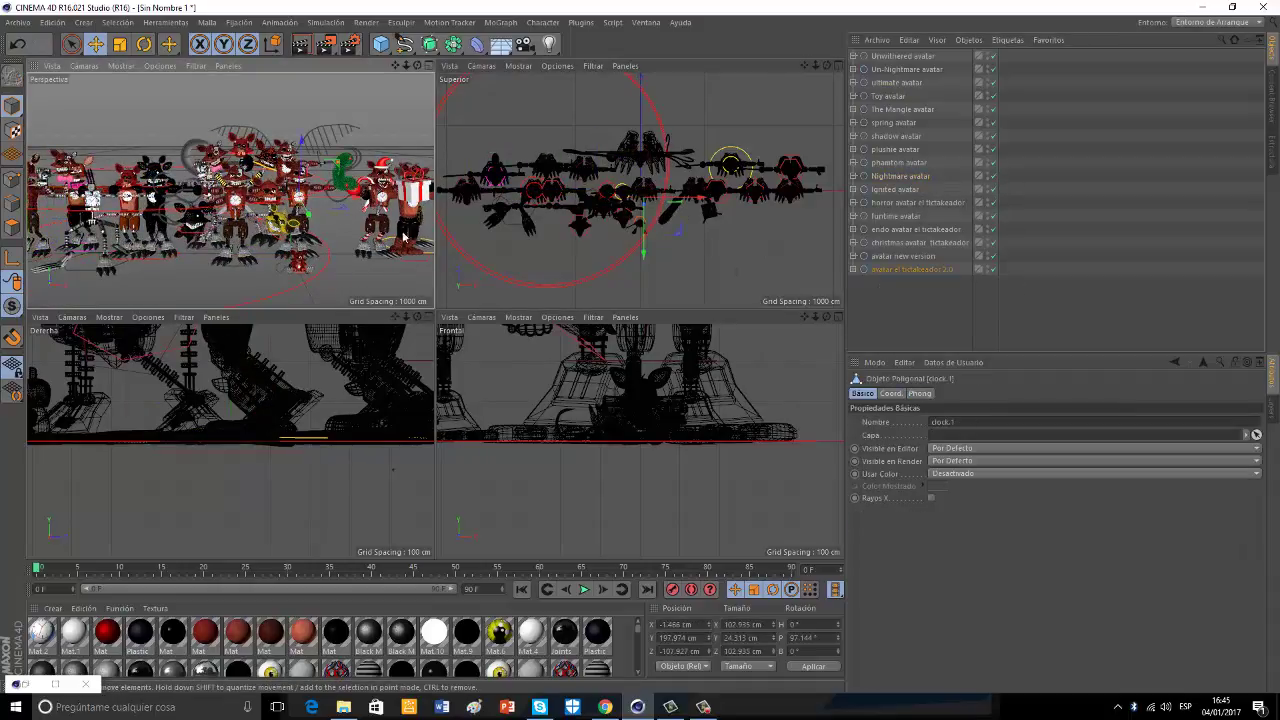
drag(395, 65, 296, 75)
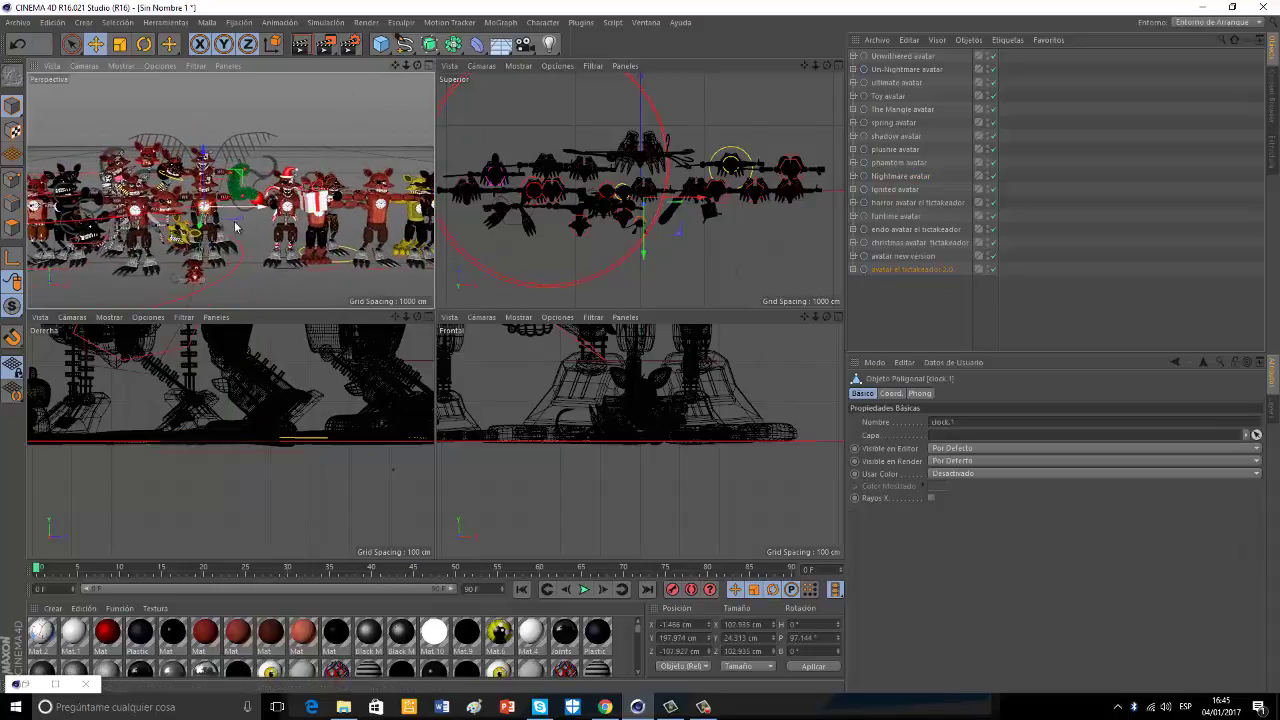
click(606, 190)
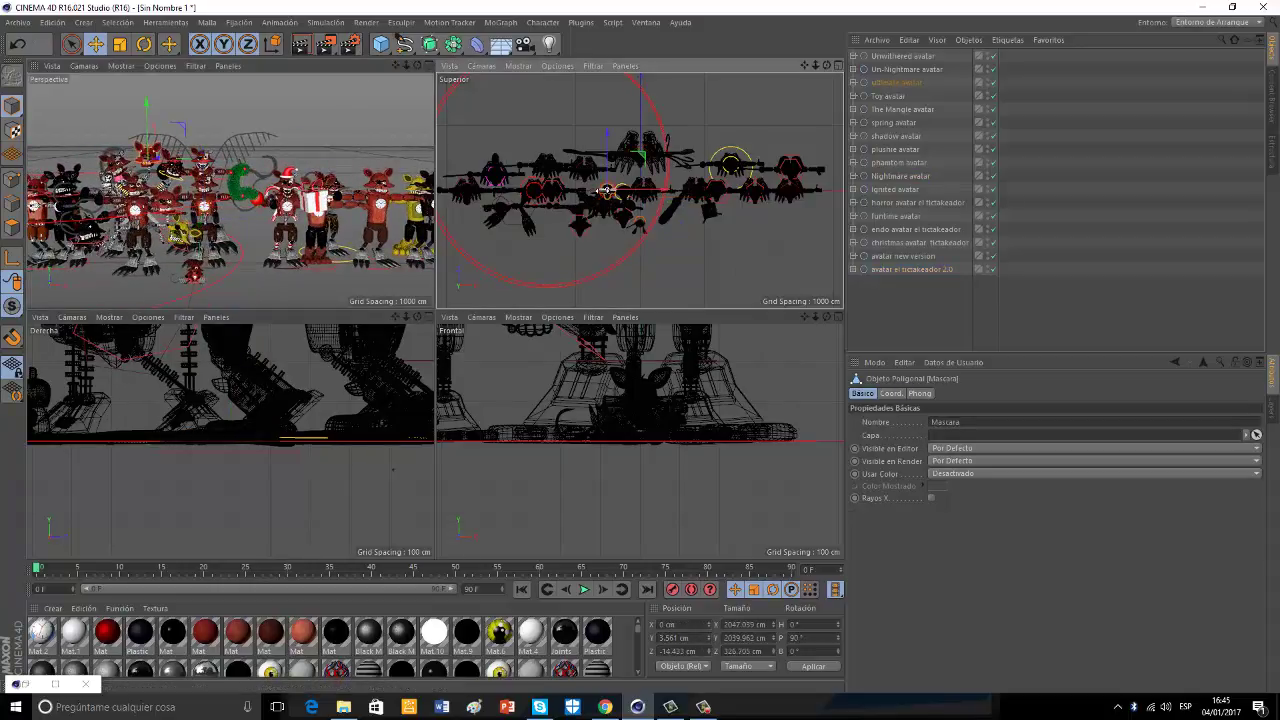
click(548, 194)
drag(587, 225, 872, 210)
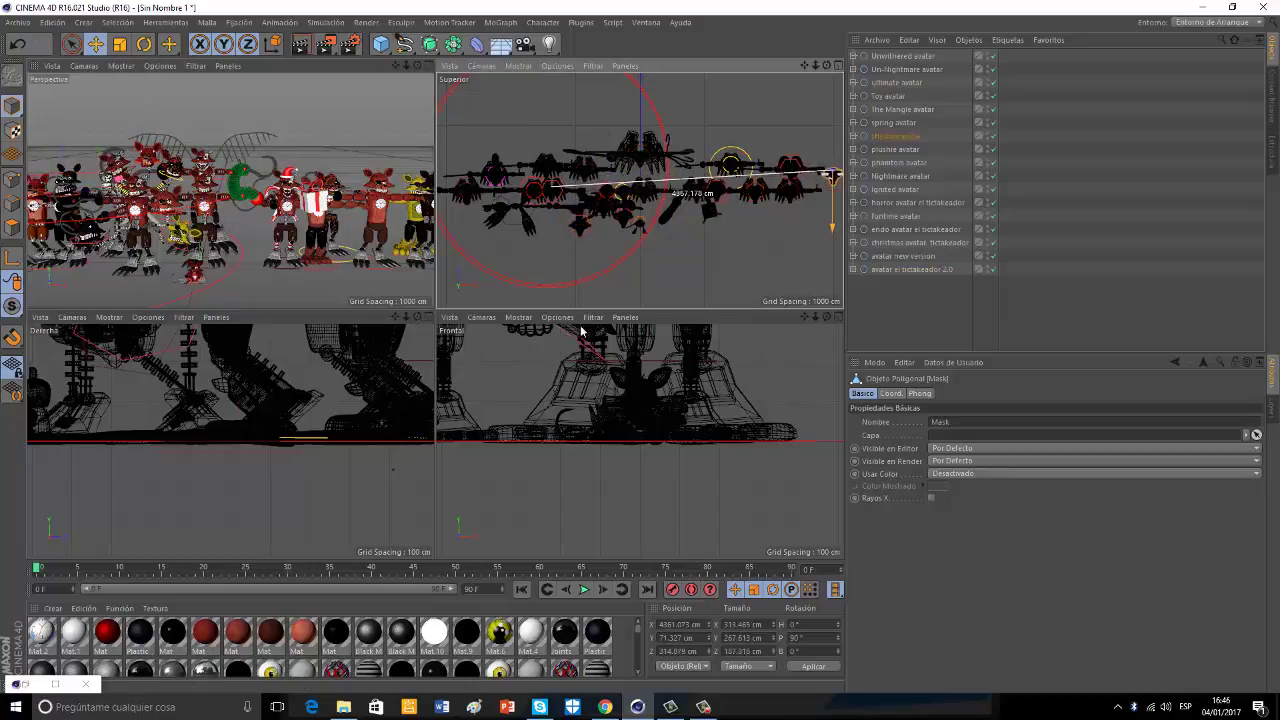
click(15, 46)
click(15, 46)
Move the shadow avatar to the far right end at about X 3124 cm, and bring the Nightmare avatar forward to about Z -115 cm.
click(899, 138)
drag(588, 154, 878, 145)
drag(401, 66, 439, 312)
click(429, 66)
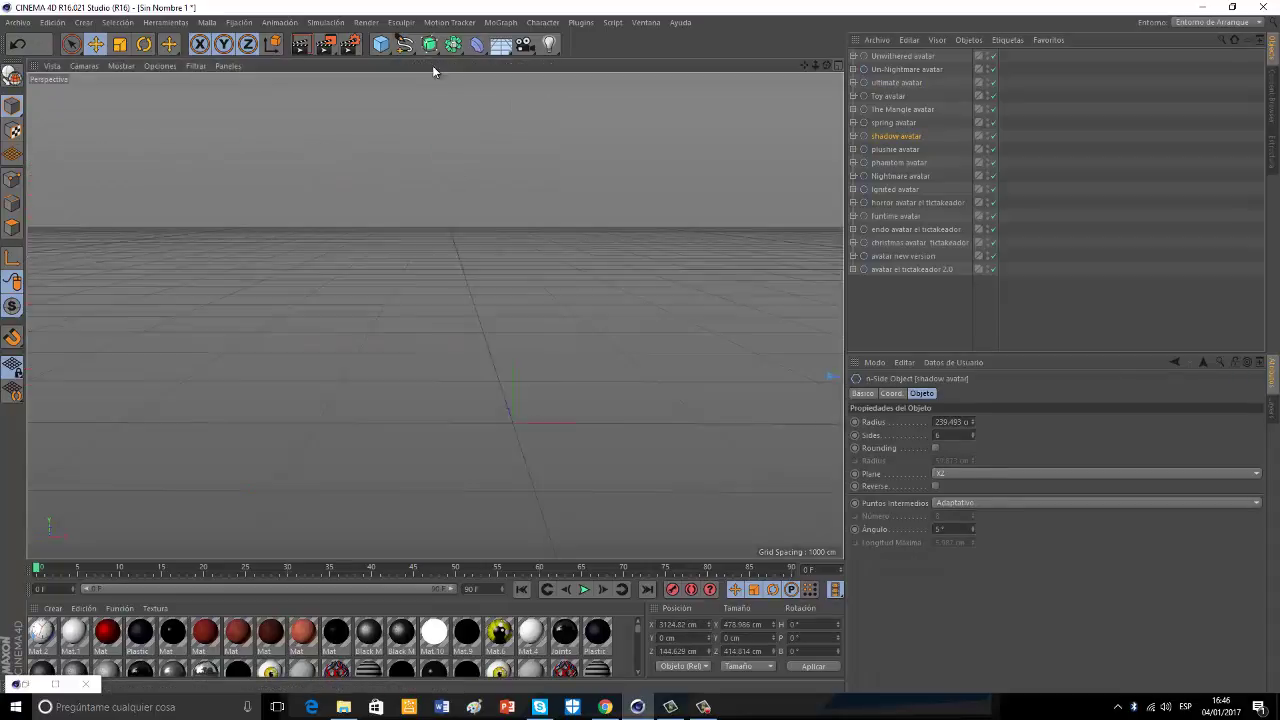
drag(827, 65, 643, 353)
click(900, 176)
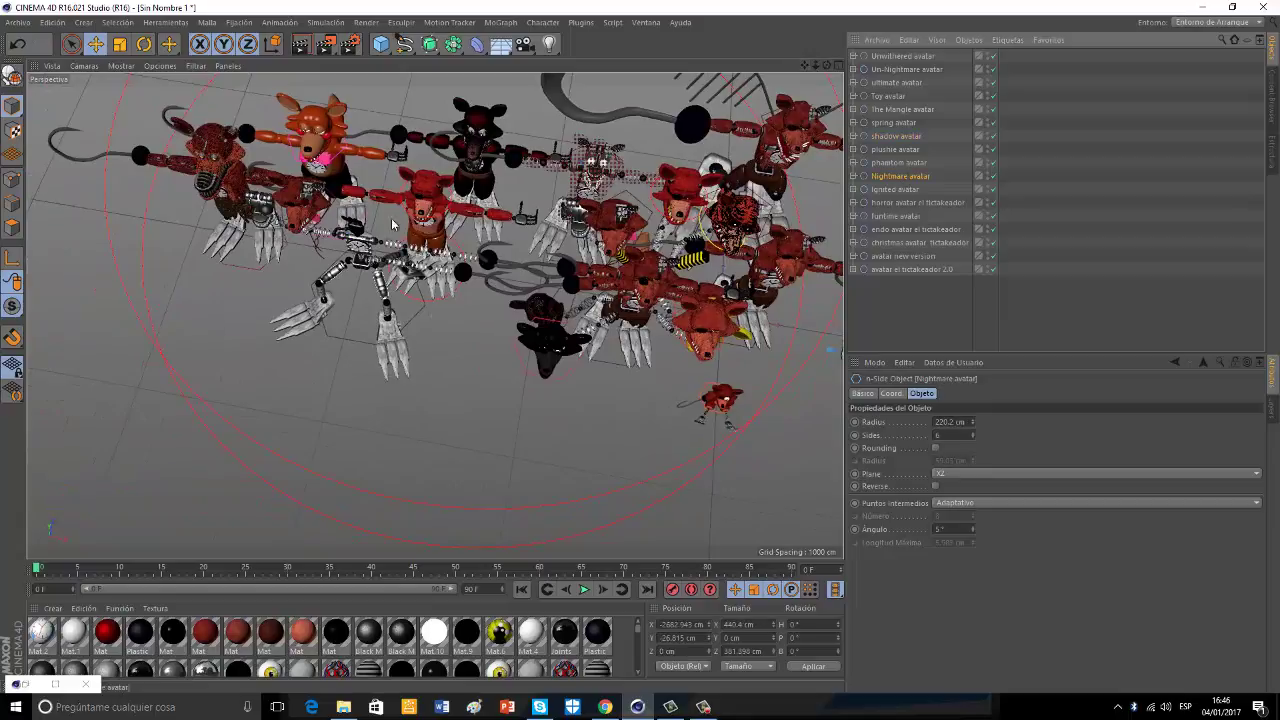
drag(283, 155, 273, 178)
Rotate the Nightmare avatar's lower jaw so its mouth opens wide.
scroll(183, 206, up, 5)
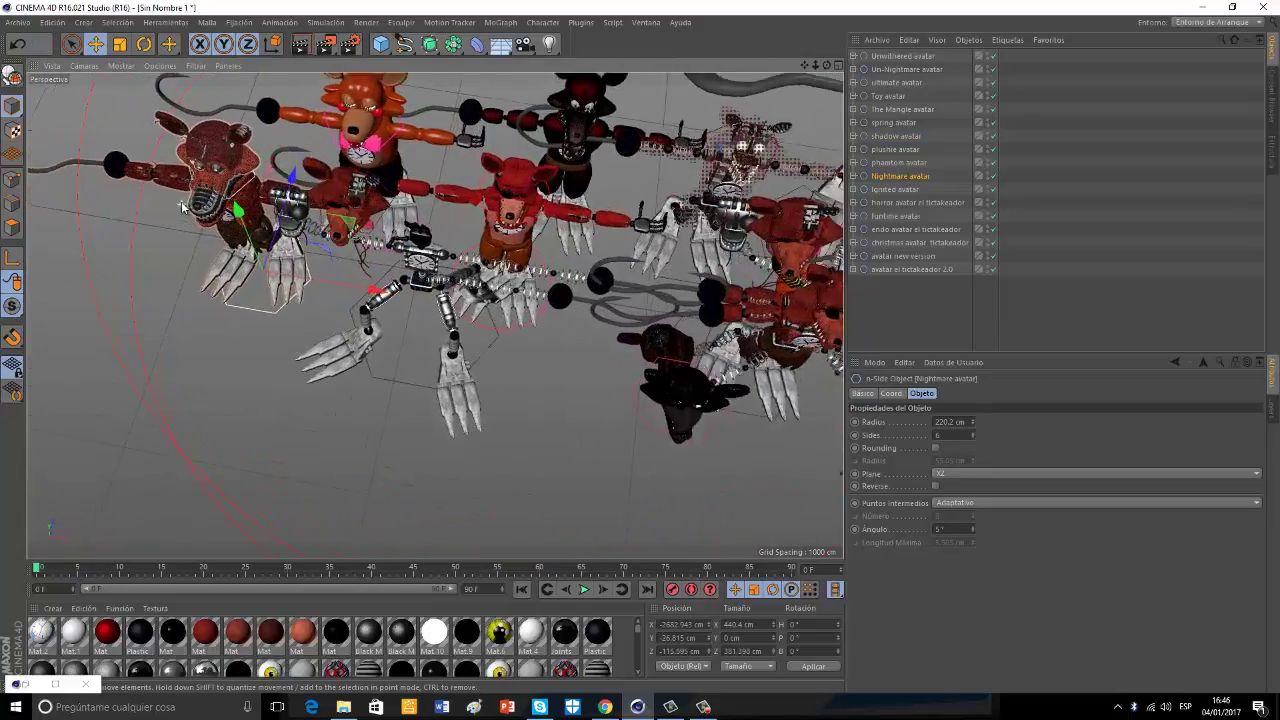
scroll(182, 204, up, 6)
drag(827, 66, 641, 353)
click(284, 305)
click(144, 45)
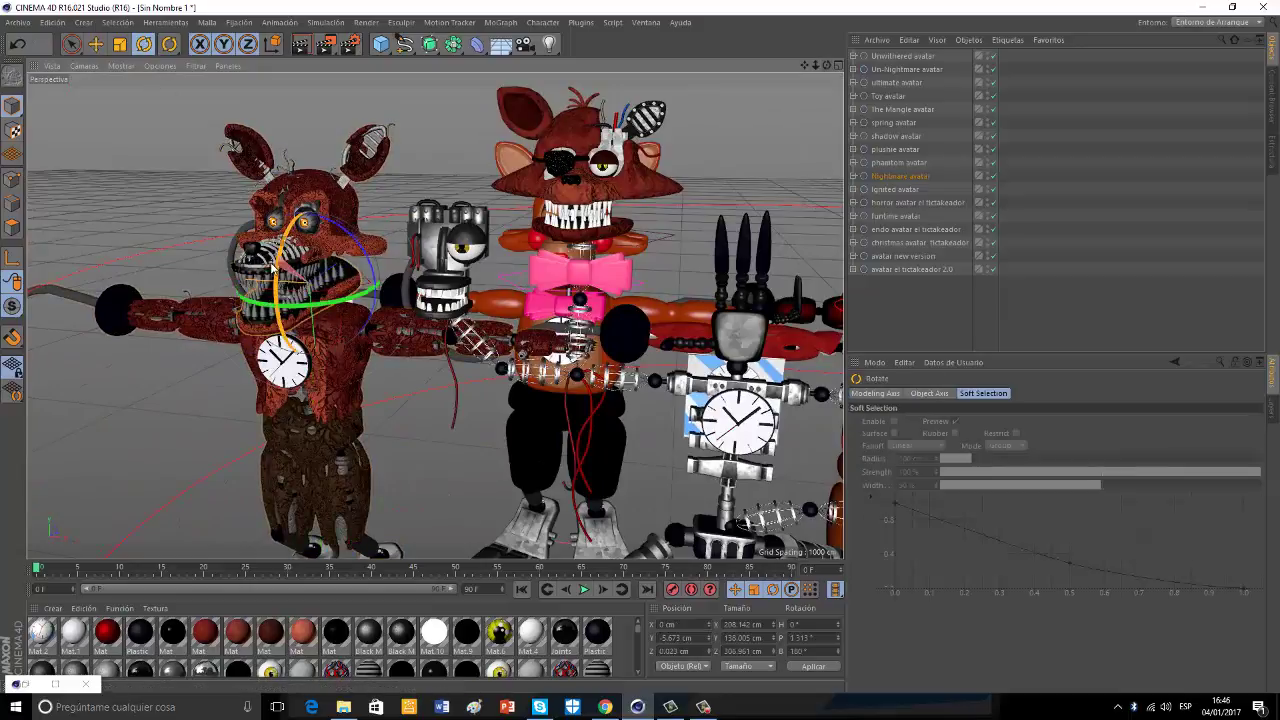
Raise the Nightmare avatar's hook arm by rotating its upper arm, forearm and hook upward.
click(202, 311)
drag(274, 236, 302, 278)
click(170, 265)
drag(199, 212, 250, 262)
click(149, 211)
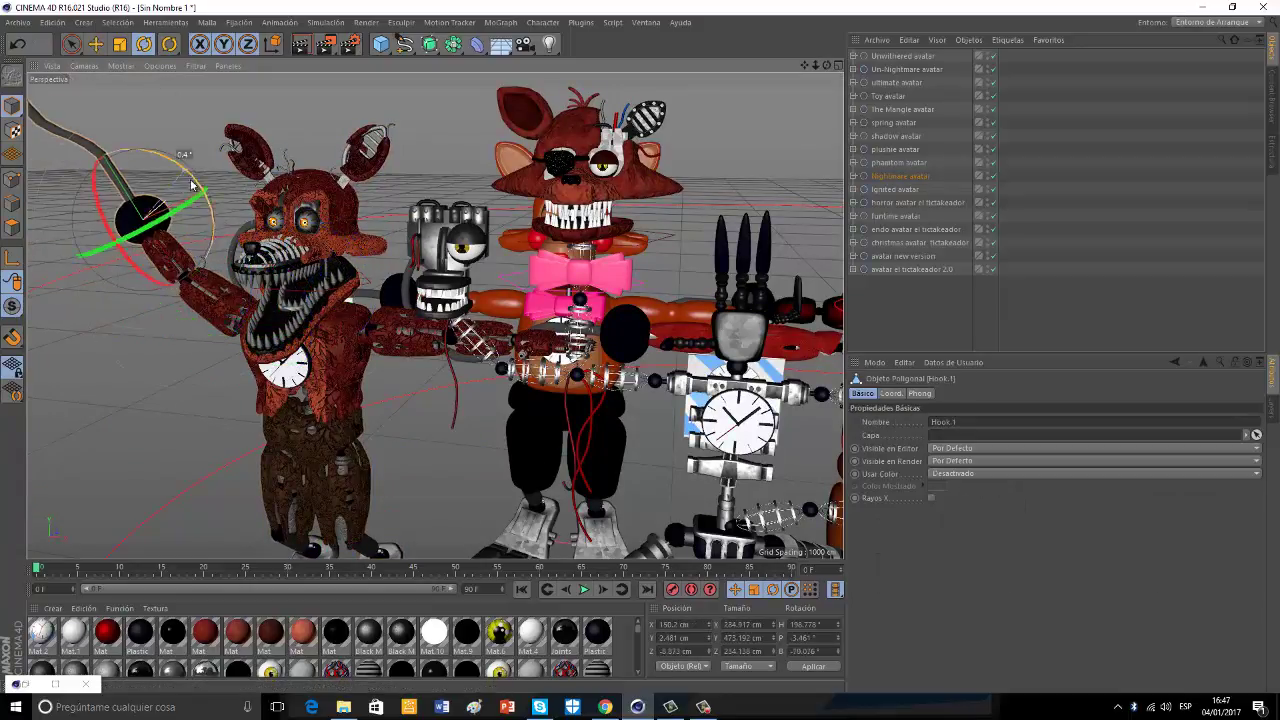
drag(186, 173, 338, 266)
Bend the Nightmare avatar's other arm at the elbow so the clawed hand is raised beside its head.
click(395, 335)
drag(410, 346, 376, 280)
click(405, 342)
click(379, 272)
drag(366, 336, 446, 360)
Select the finger joints of the Nightmare avatar's clawed hand and rotate them together.
scroll(310, 289, up, 5)
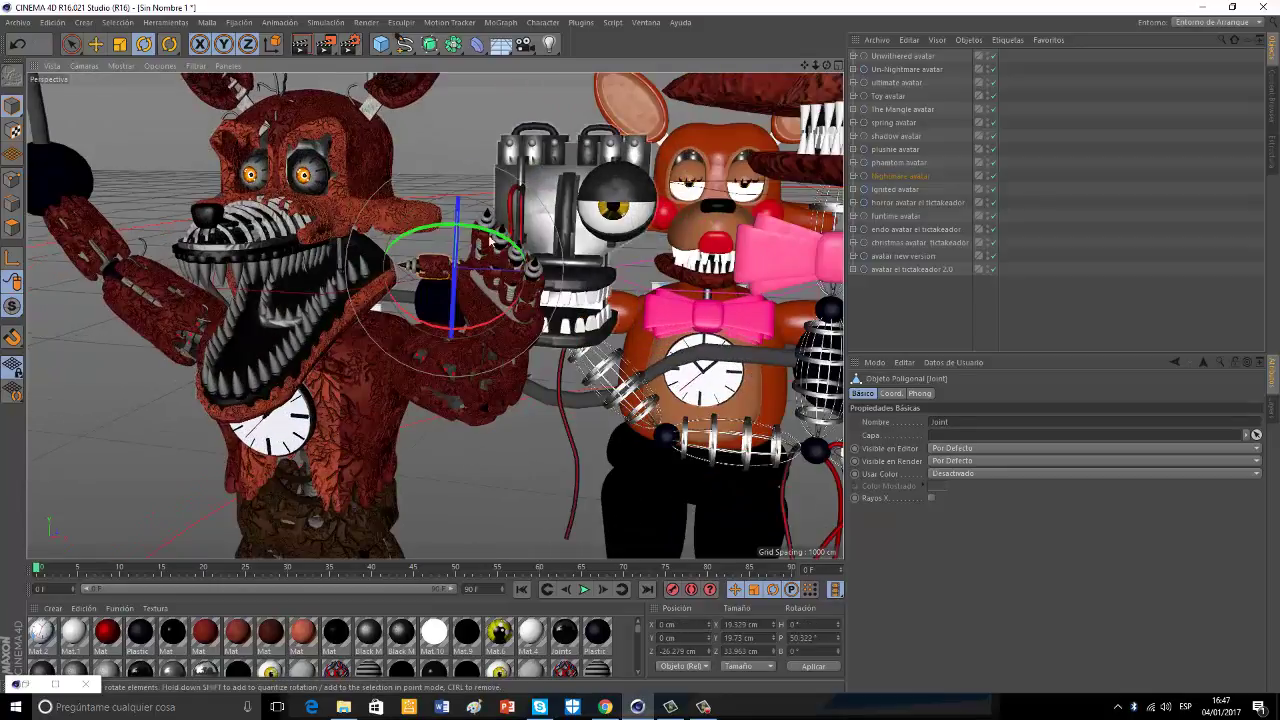
click(497, 251)
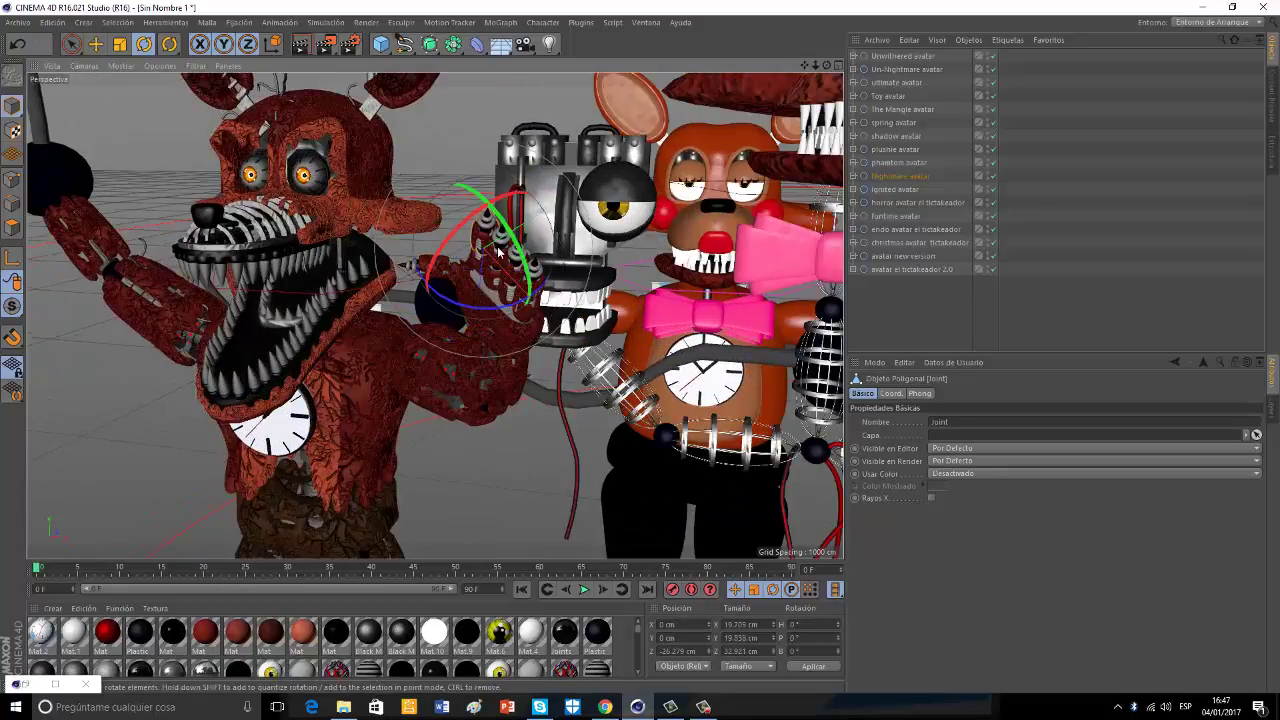
drag(501, 252, 516, 265)
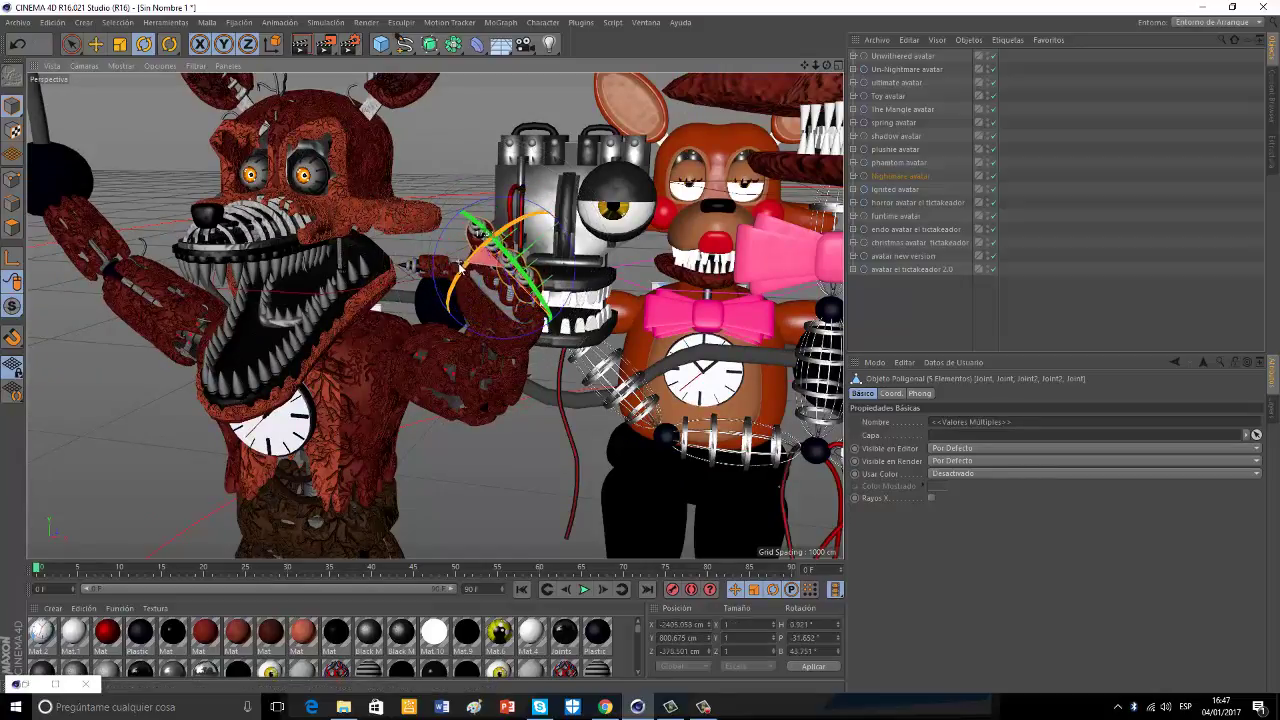
Rotate the four fingers of the Nightmare avatar's clawed hand together, and bend the index finger separately.
click(471, 145)
click(477, 264)
shift+click(494, 281)
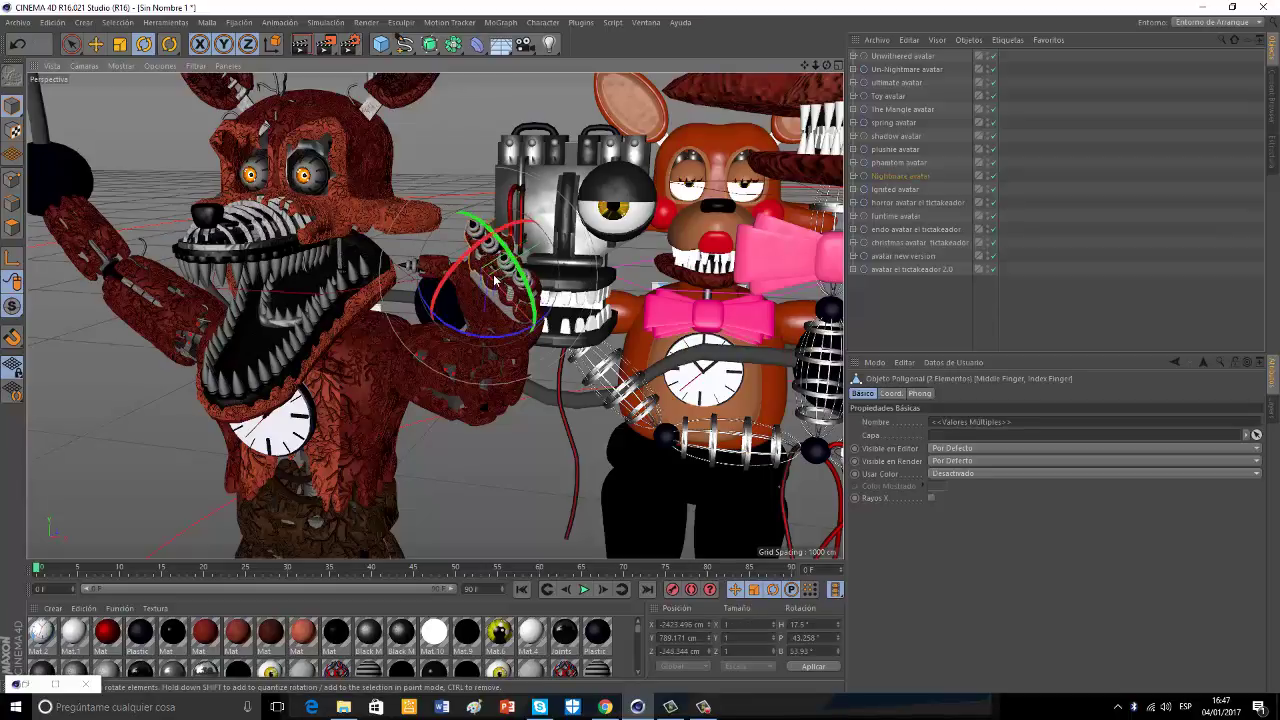
shift+click(512, 300)
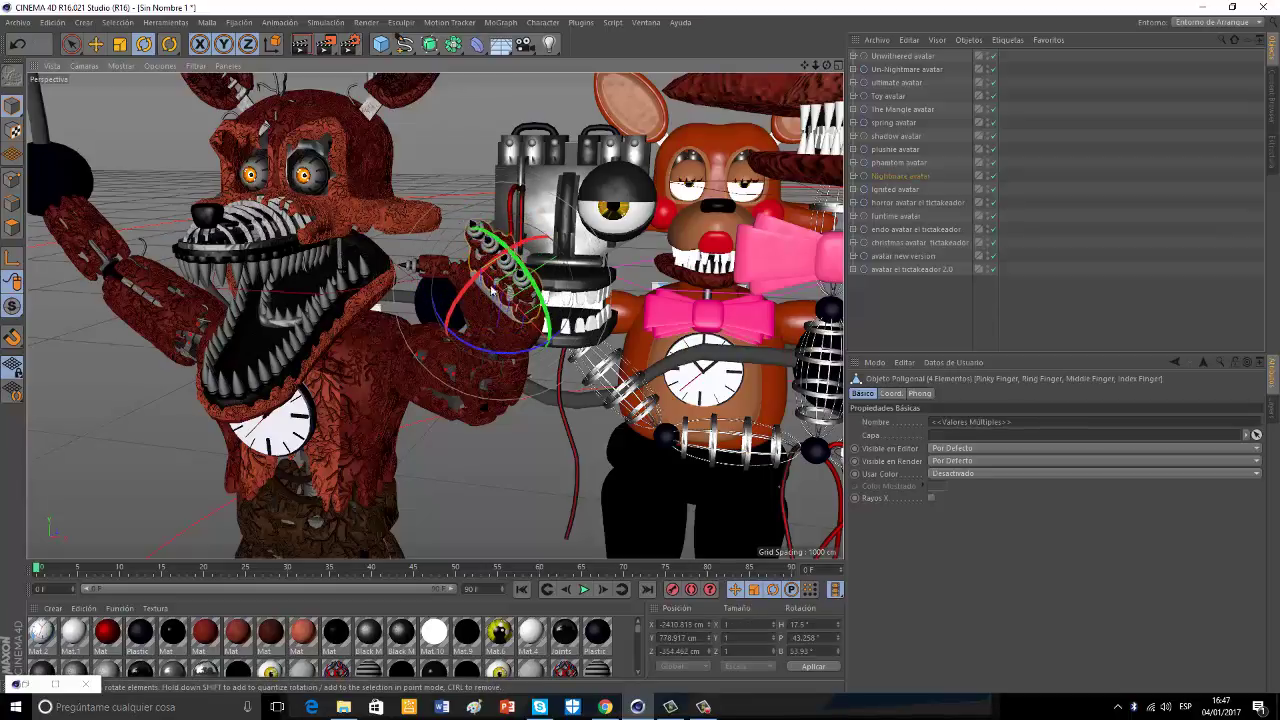
click(519, 316)
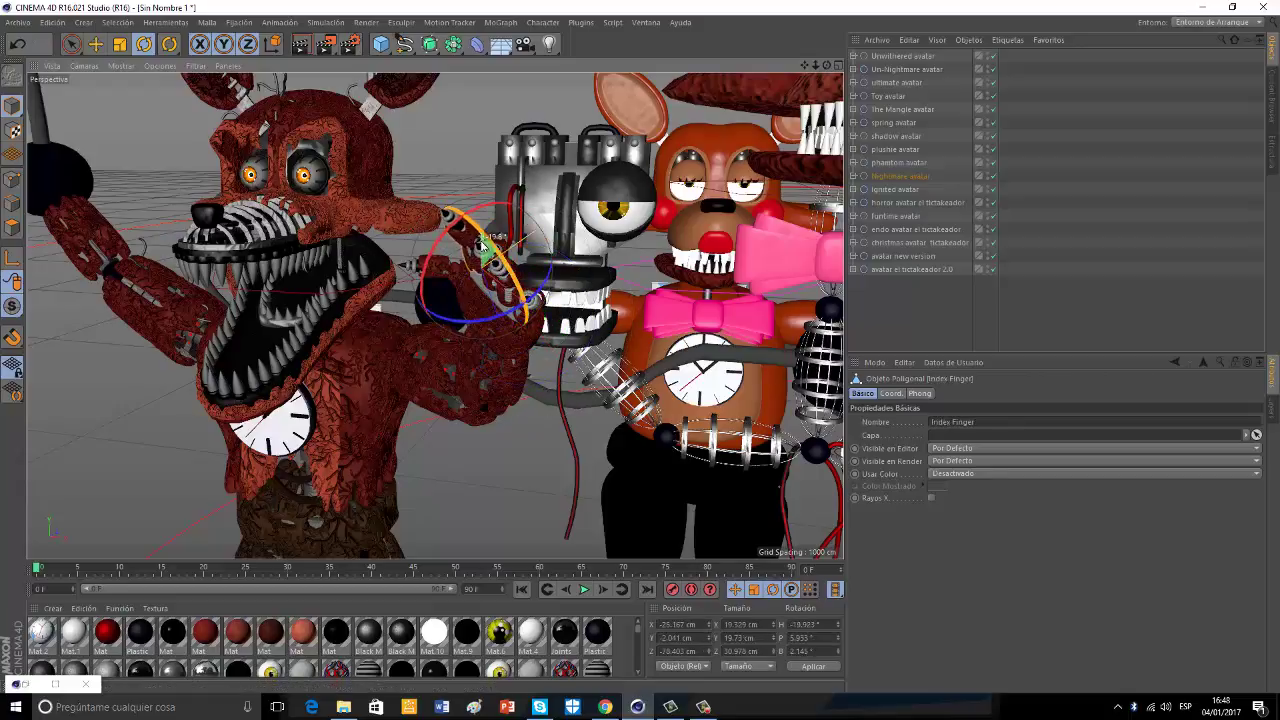
drag(828, 65, 638, 348)
click(491, 288)
drag(492, 288, 516, 286)
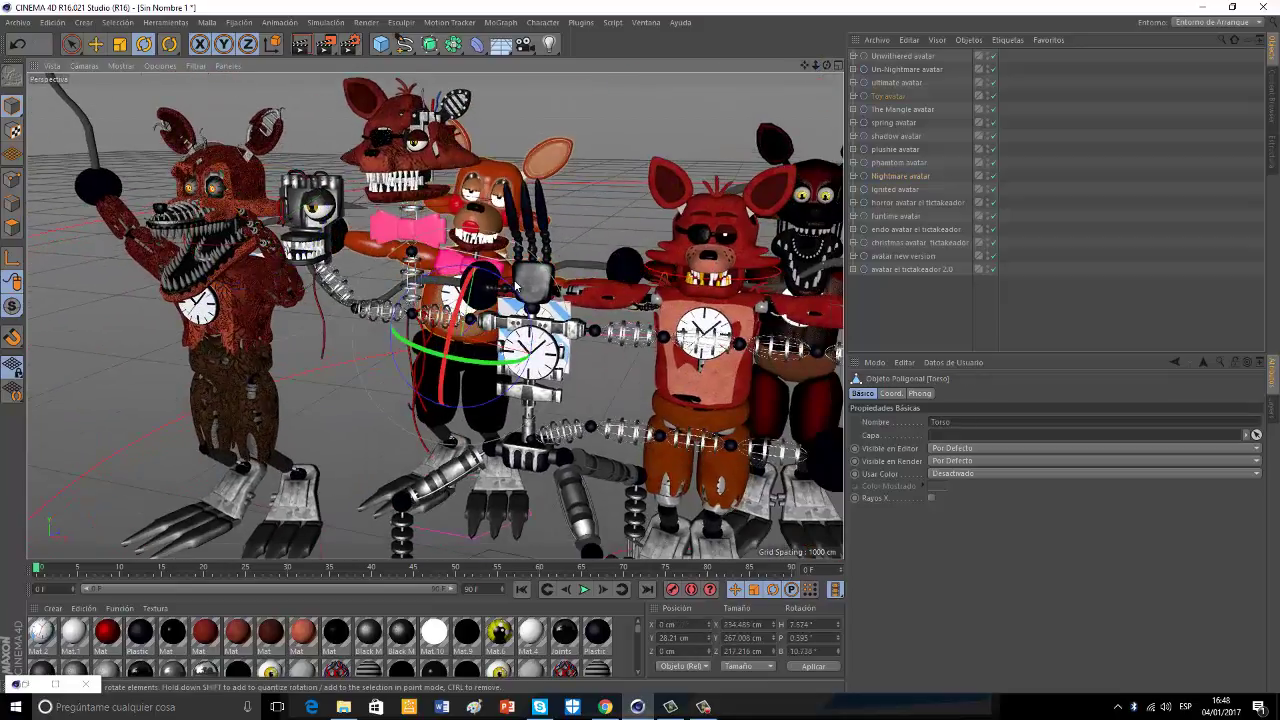
click(17, 40)
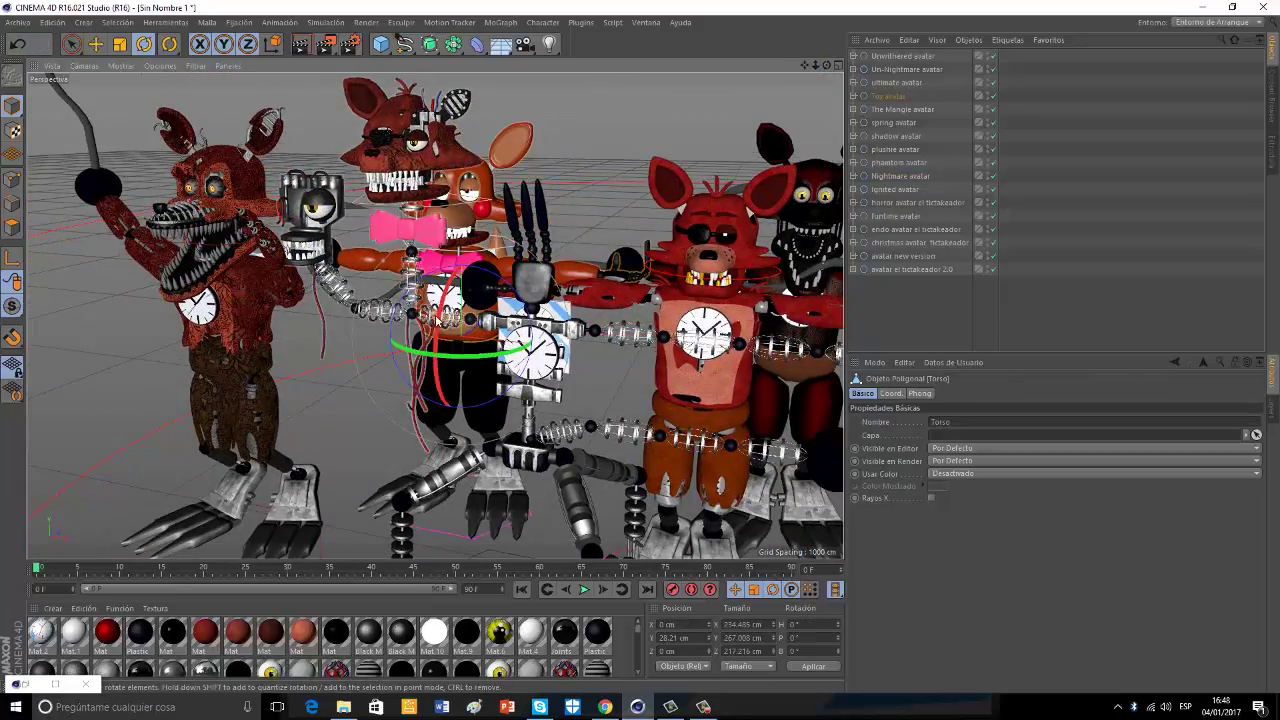
Raise the Mangle avatar's right limb and bend its outer segment so the endoskeleton head is lifted.
click(354, 356)
click(474, 327)
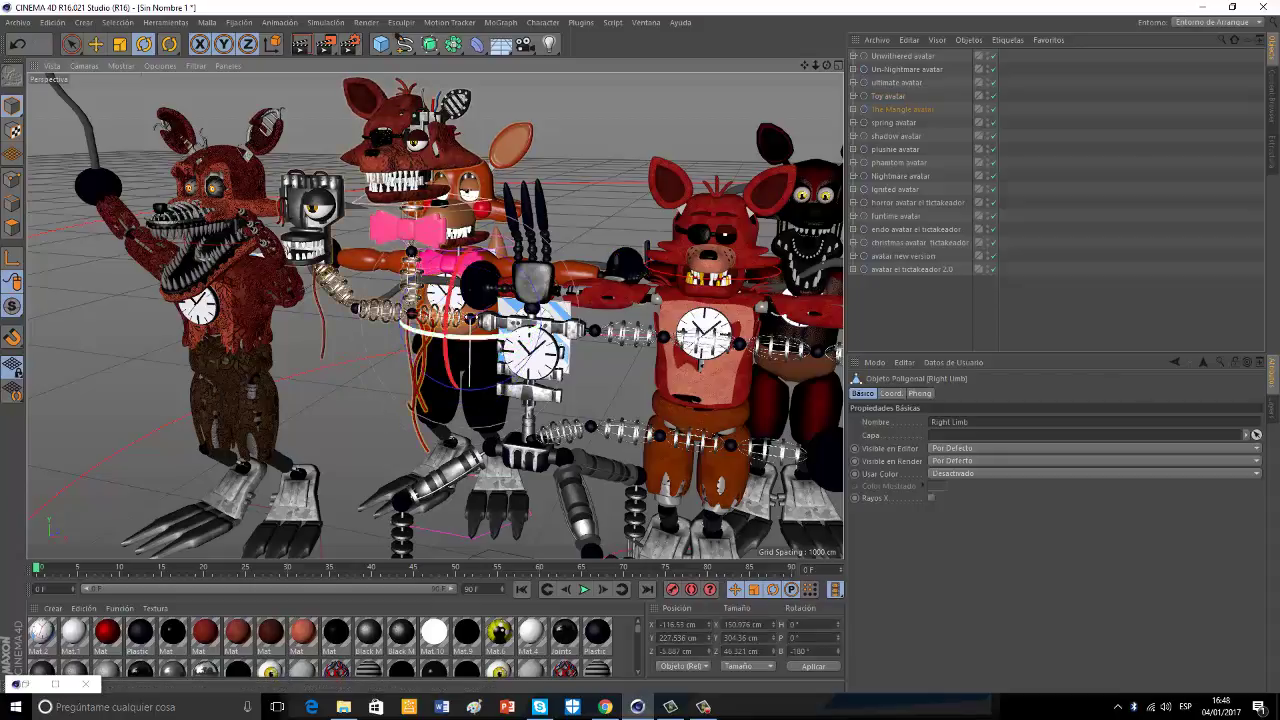
drag(508, 263, 546, 291)
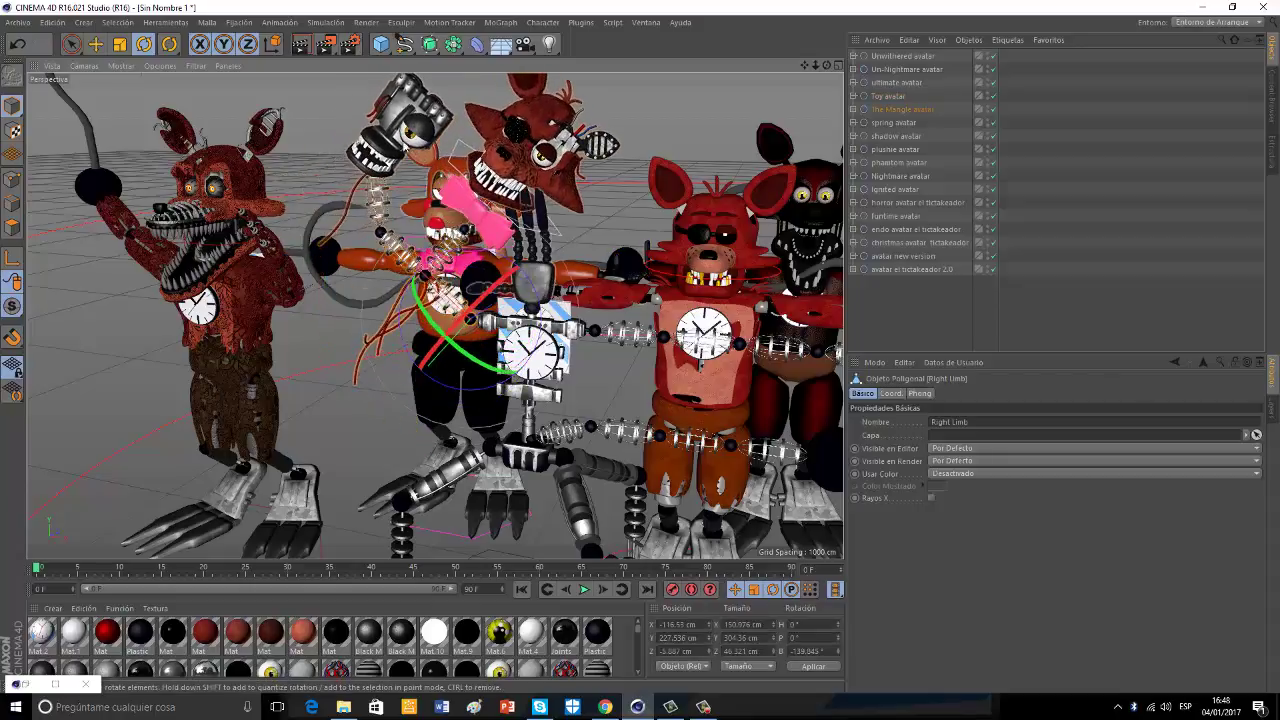
click(383, 196)
drag(384, 192, 363, 142)
Turn the Mangle avatar's main head upright and rotate its jaw so the mouth opens wide.
click(537, 224)
drag(575, 172, 524, 126)
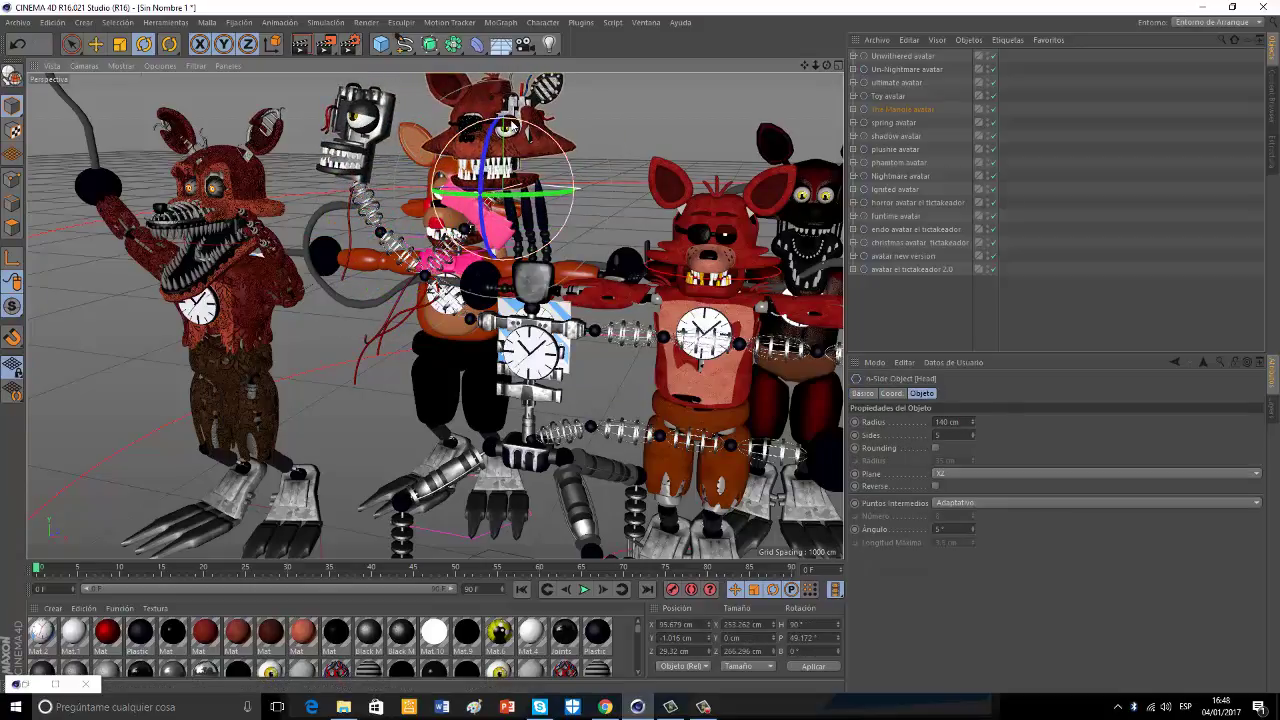
click(506, 127)
drag(563, 157, 479, 212)
click(510, 182)
Tilt the Mangle avatar's endoskeleton head and rotate its jaw open.
click(364, 117)
drag(423, 140, 396, 104)
click(346, 162)
drag(304, 151, 299, 192)
Rotate the eyelid of the avatar new version character and lower its jaw to open the mouth.
click(724, 228)
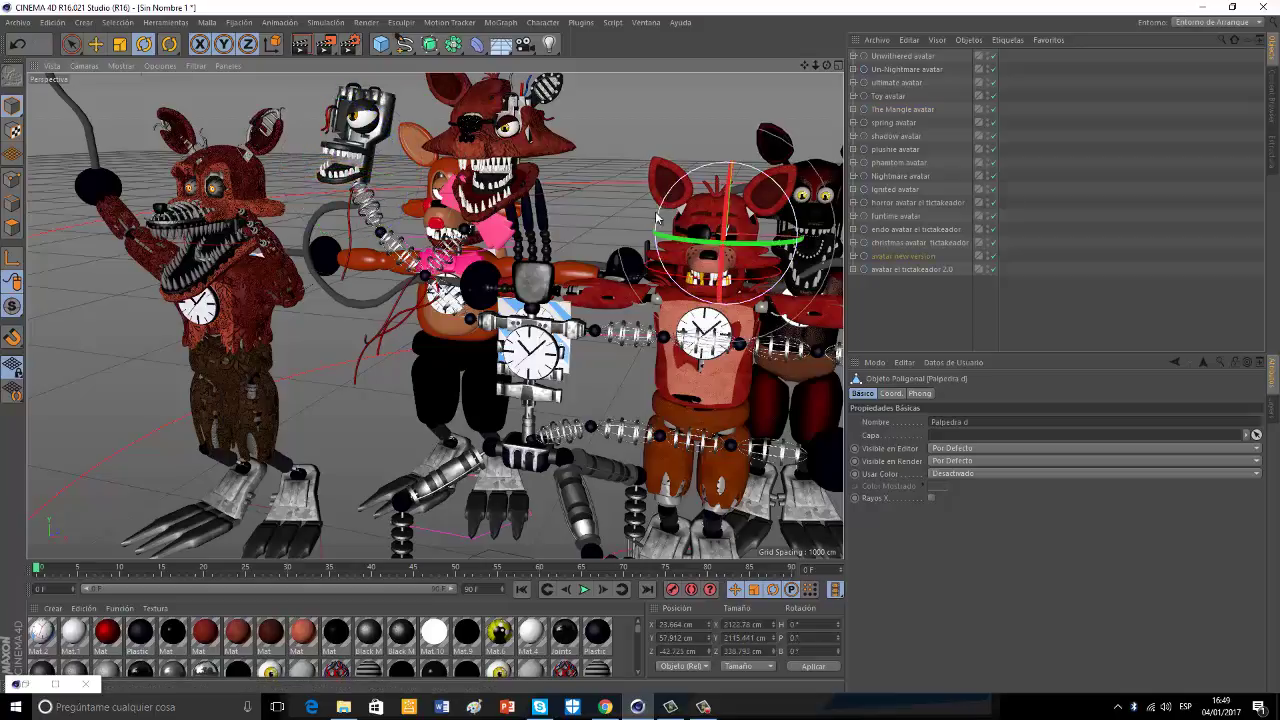
click(708, 275)
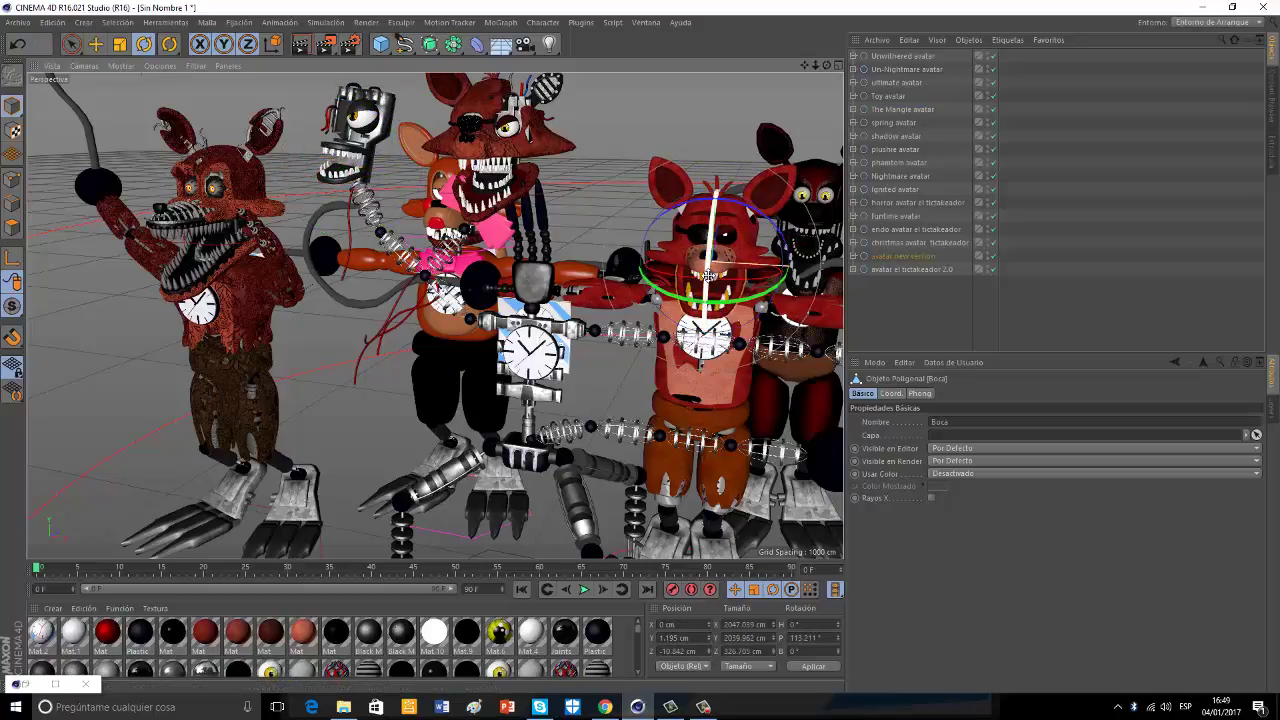
Raise the Mangle avatar's upper hook limb on the other side by rotating its spring segments into a zigzag.
click(630, 335)
drag(641, 278, 556, 246)
click(664, 264)
drag(631, 216, 556, 226)
click(628, 184)
drag(608, 150, 705, 159)
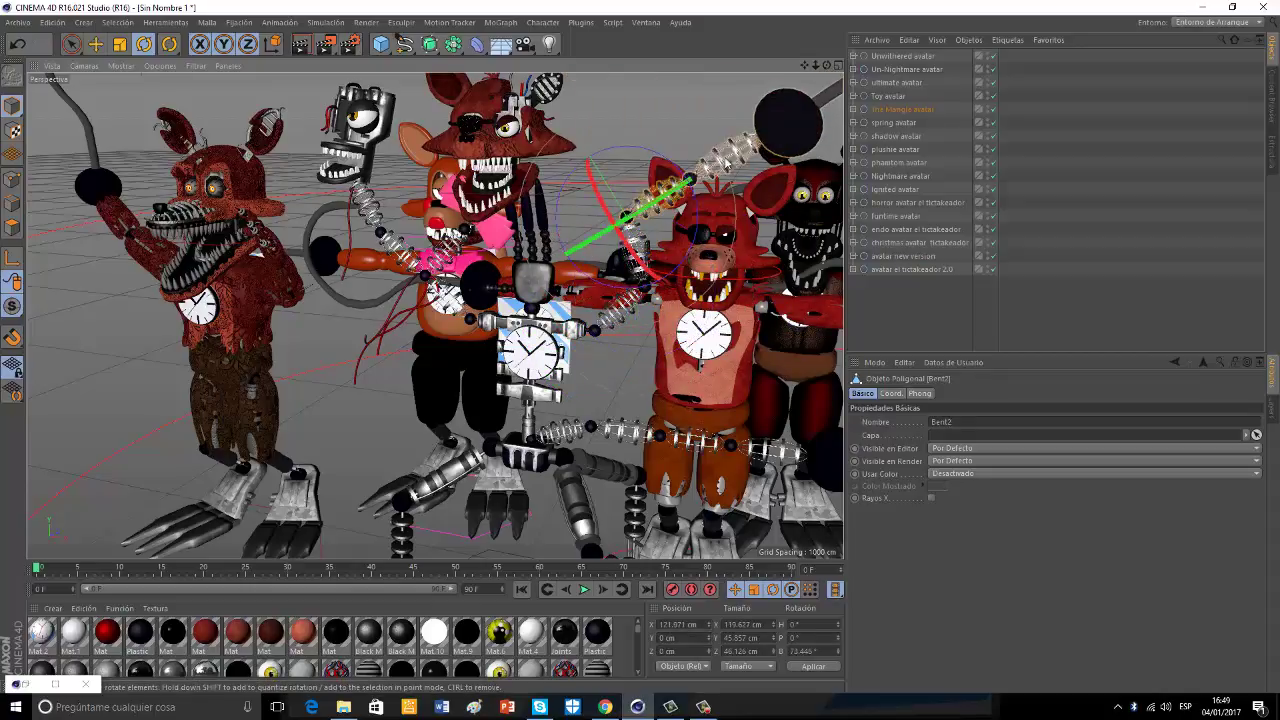
click(717, 160)
drag(695, 108, 583, 149)
click(670, 95)
drag(815, 65, 739, 215)
drag(580, 210, 757, 106)
Bend the Mangle avatar's lower hook limb down to the floor by rotating its spring segments and hook.
drag(805, 65, 793, 6)
click(488, 313)
drag(487, 326, 385, 352)
click(512, 340)
drag(517, 322, 509, 406)
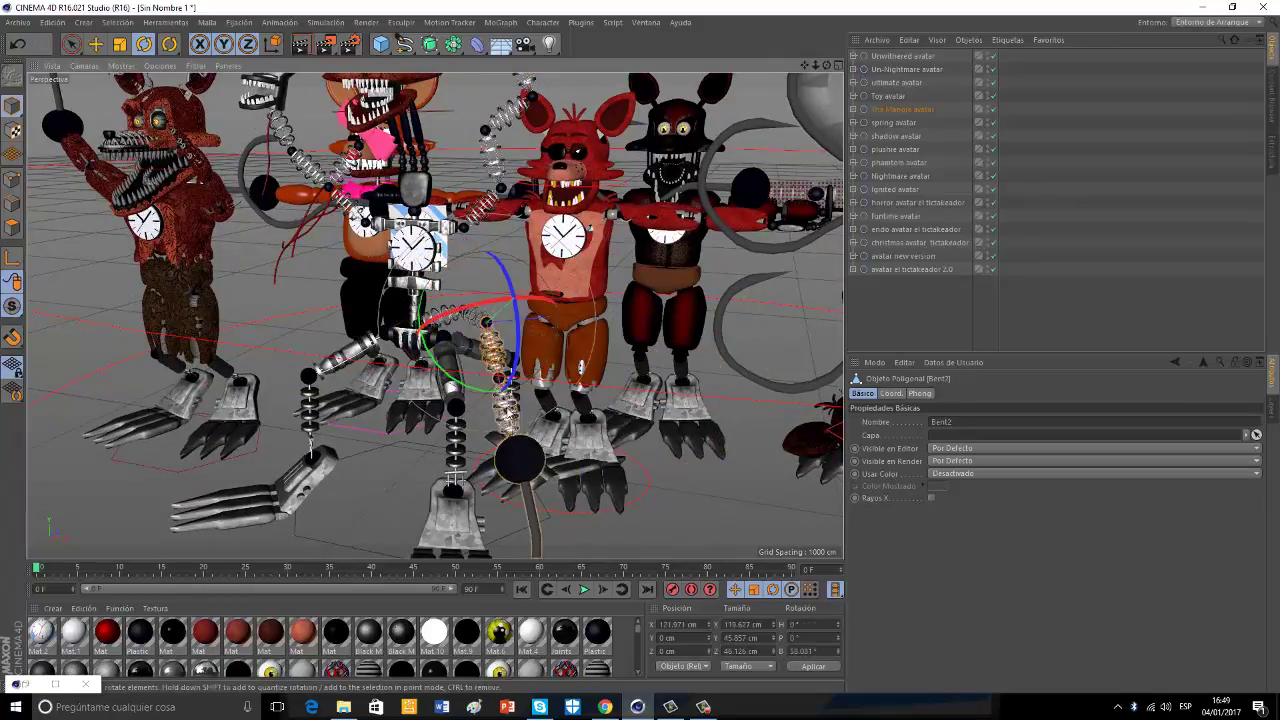
click(500, 403)
drag(525, 348, 510, 320)
click(527, 397)
drag(517, 404, 437, 415)
Rotate the Toy avatar's hook arm at the shoulder and elbow so the forearm points upward.
click(302, 195)
drag(351, 133, 362, 194)
click(248, 196)
drag(330, 136, 338, 168)
Lower the Toy avatar's left arm to its side and bend it at the elbow.
click(444, 196)
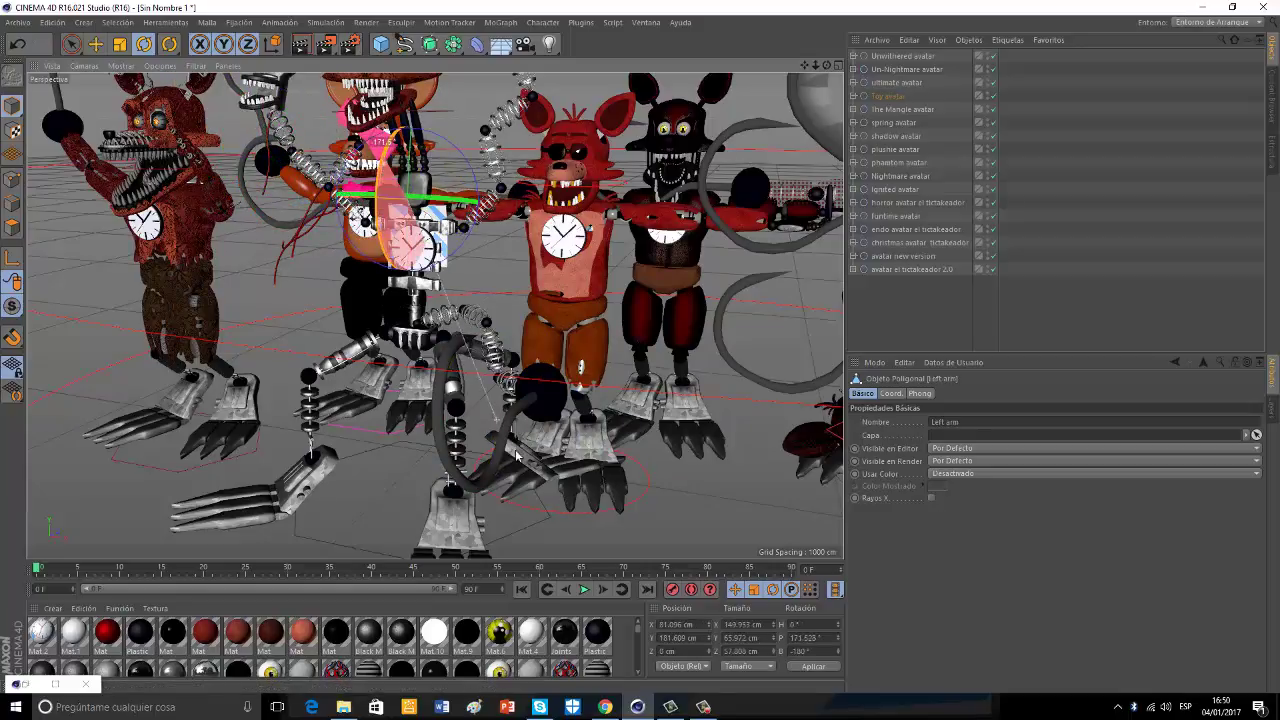
drag(516, 455, 517, 458)
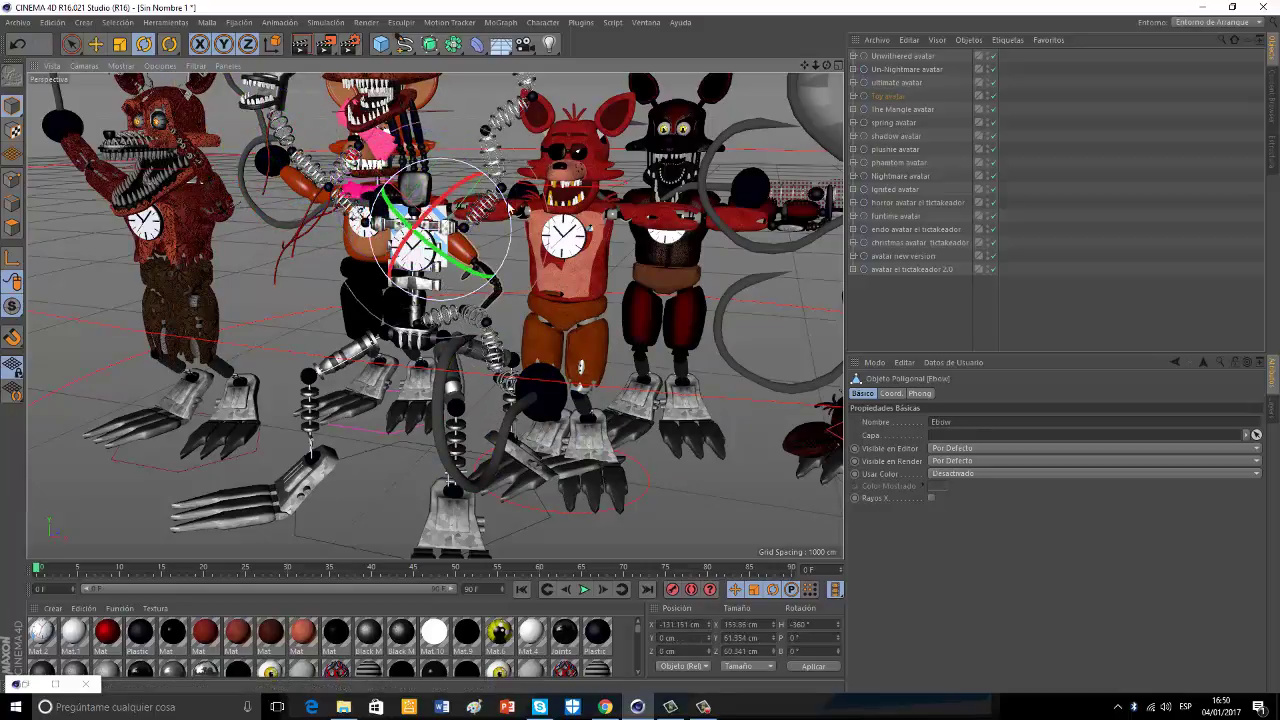
drag(501, 194, 521, 224)
Rotate the Un-Nightmare avatar's clawed arm downward beside its body.
drag(731, 196, 798, 261)
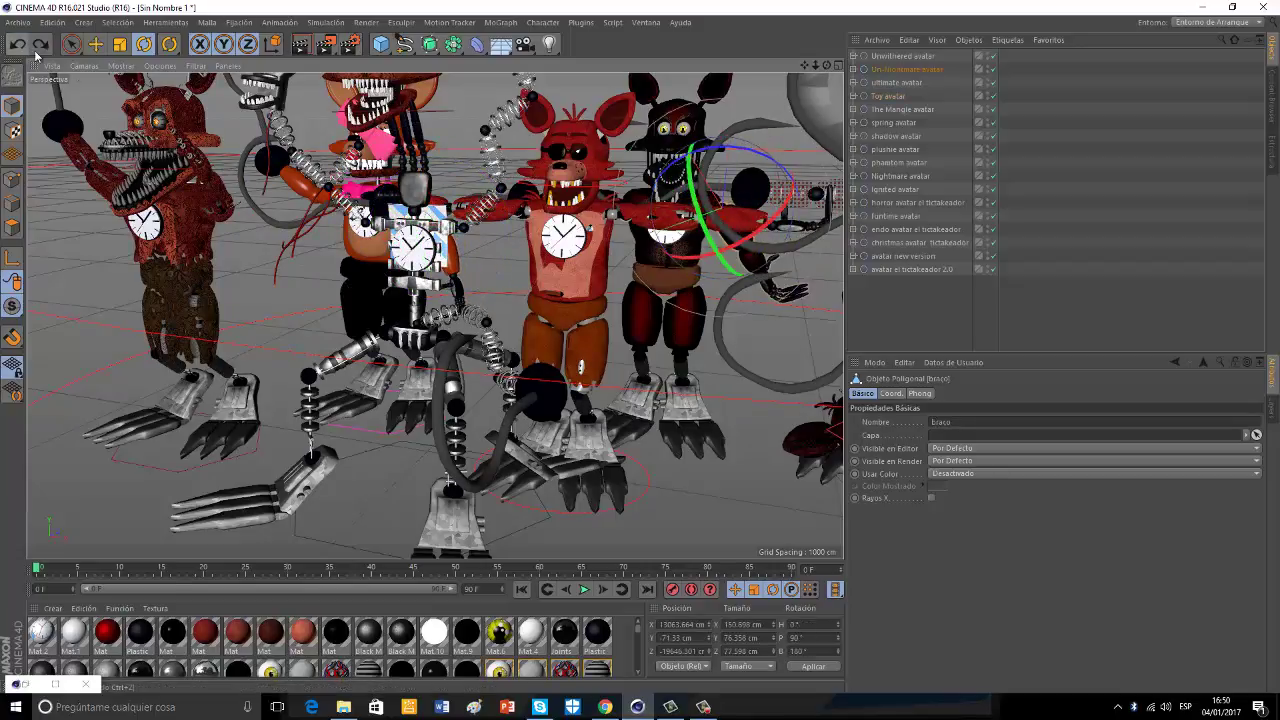
drag(781, 166, 827, 254)
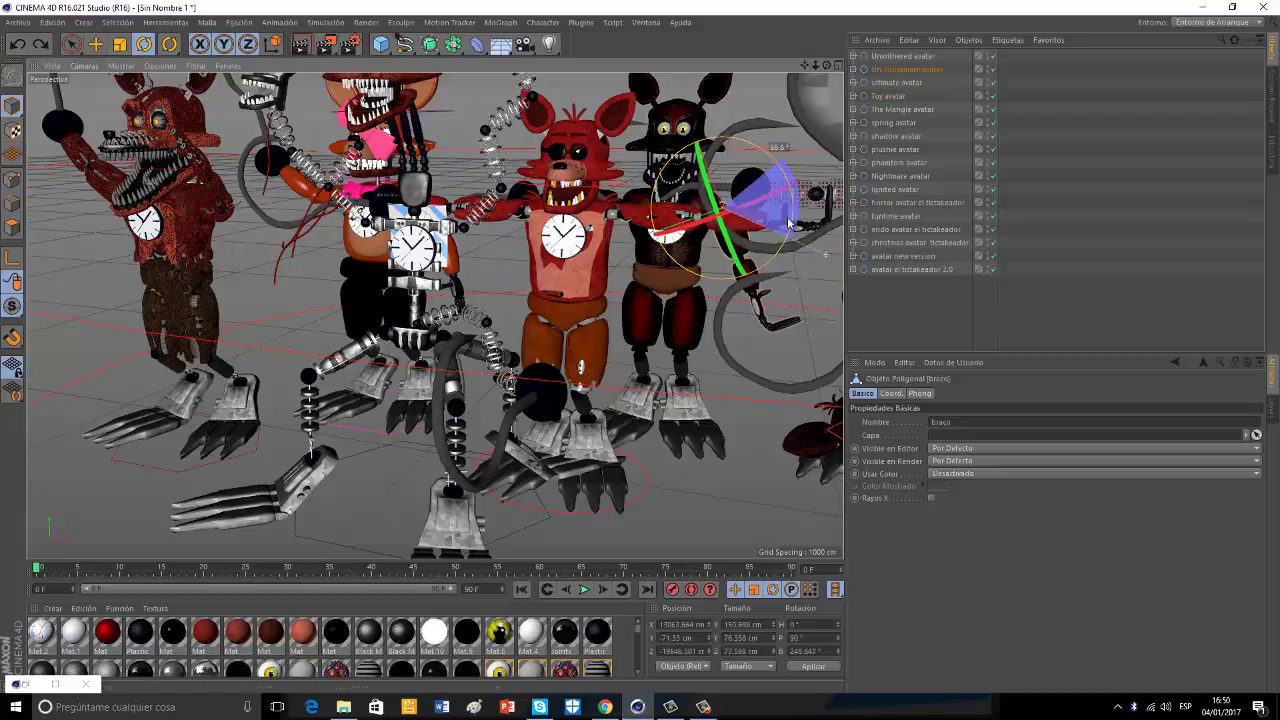
Bend the avatar new version's clawed arm so its hand is raised, and lift its hook arm at the shoulder.
drag(491, 338, 497, 332)
scroll(638, 200, up, 1)
click(672, 219)
drag(617, 231, 655, 217)
drag(674, 169, 650, 180)
click(722, 298)
click(508, 213)
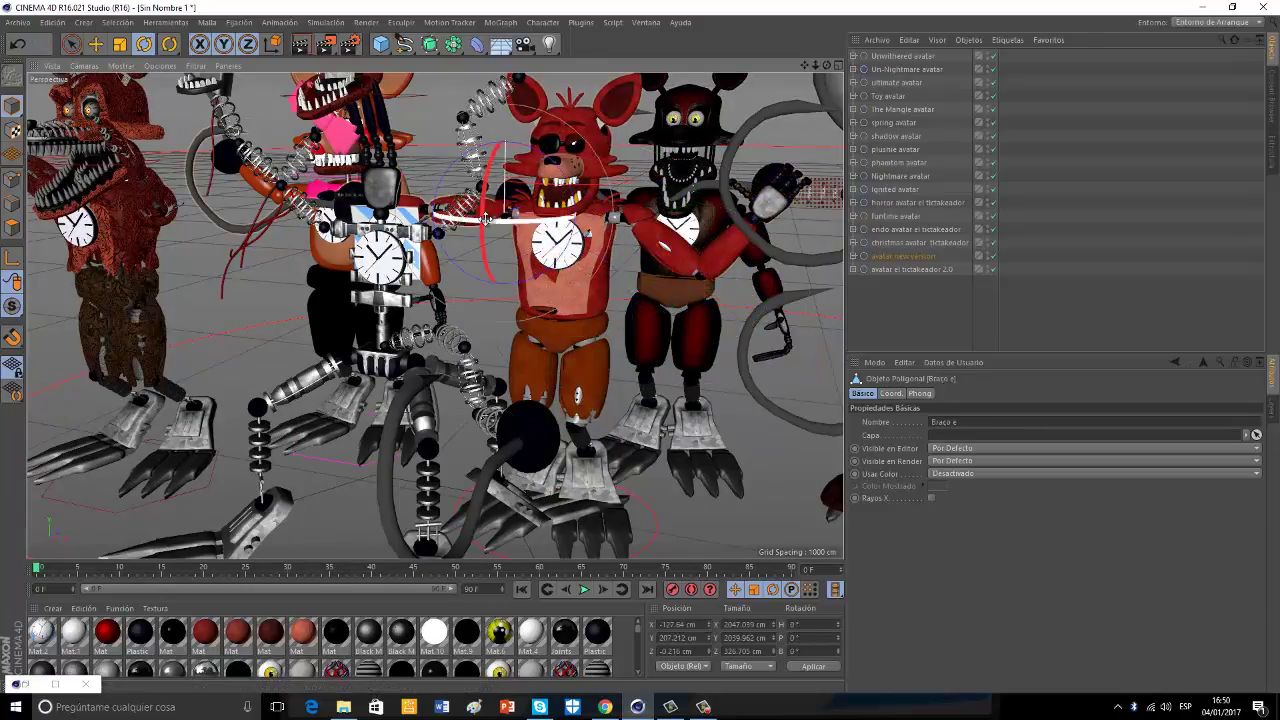
drag(437, 206, 496, 114)
Rotate the Toy avatar's top eyelid and lower its jaw to open the mouth.
drag(804, 66, 804, 68)
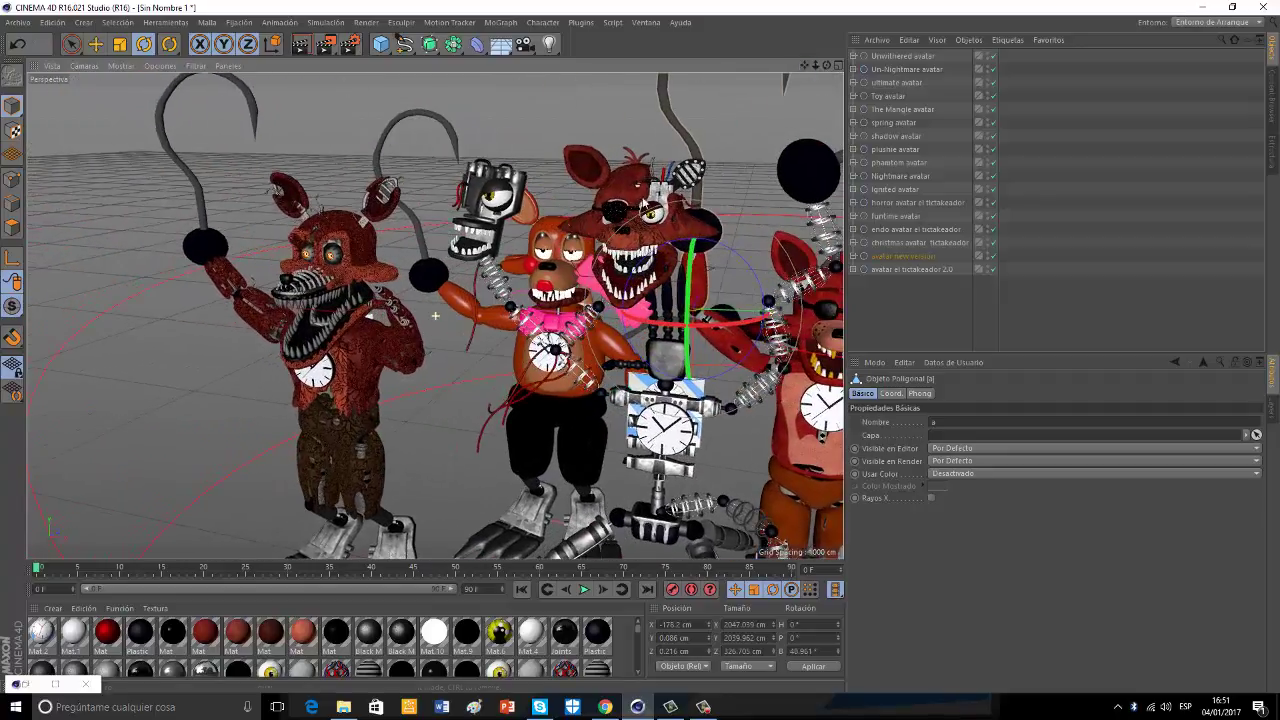
drag(545, 242, 597, 220)
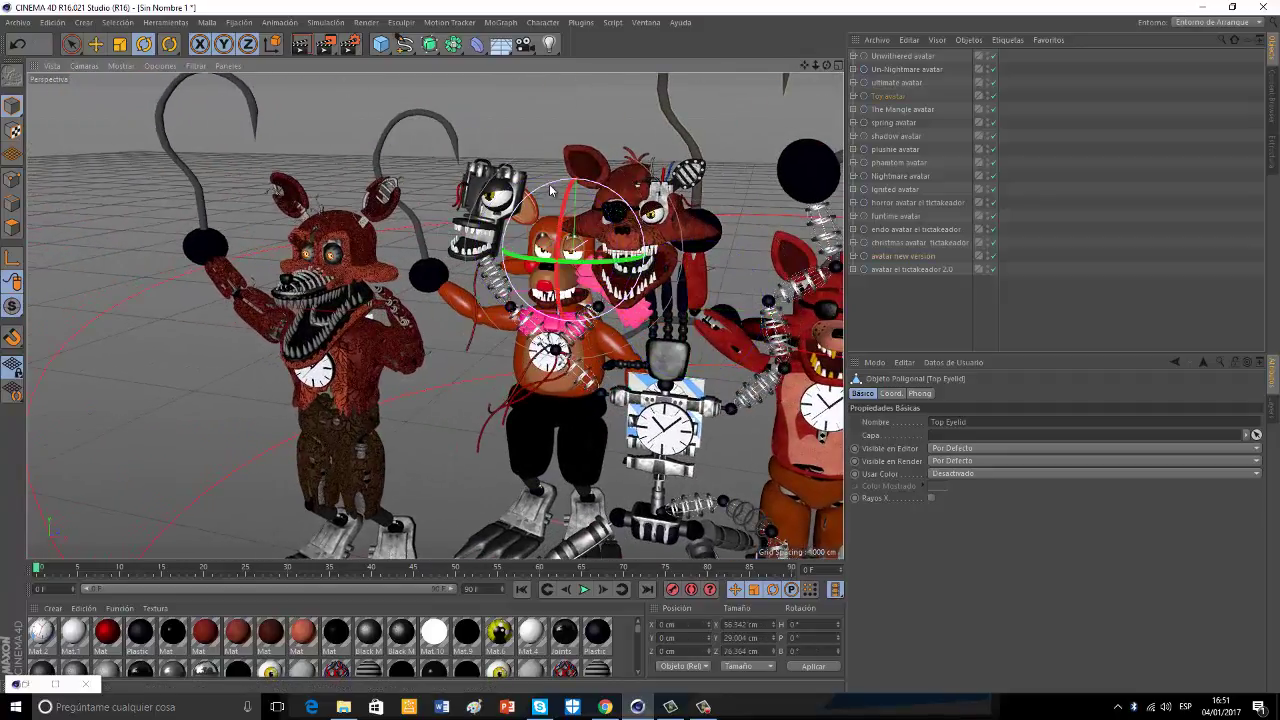
click(549, 307)
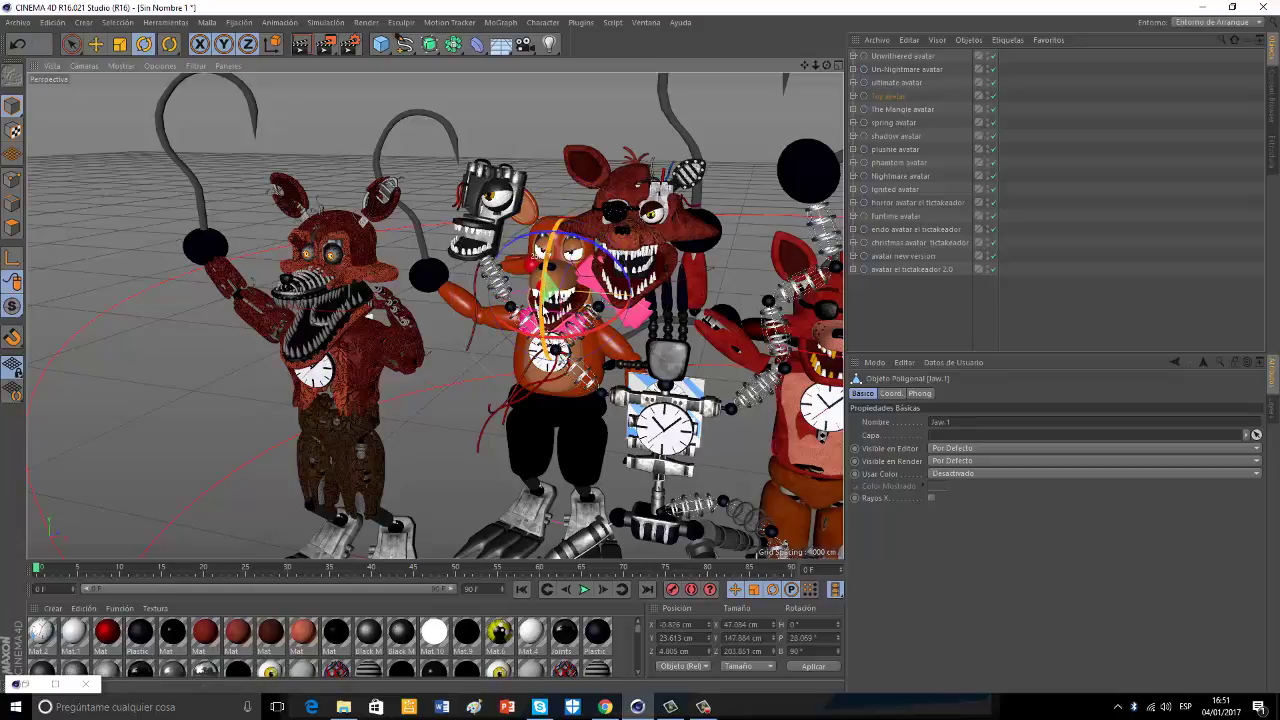
Open the jaw of the Ultimate avatar's central head and rotate its left eyelid.
drag(804, 66, 585, 287)
drag(804, 66, 459, 262)
click(560, 253)
drag(555, 253, 552, 293)
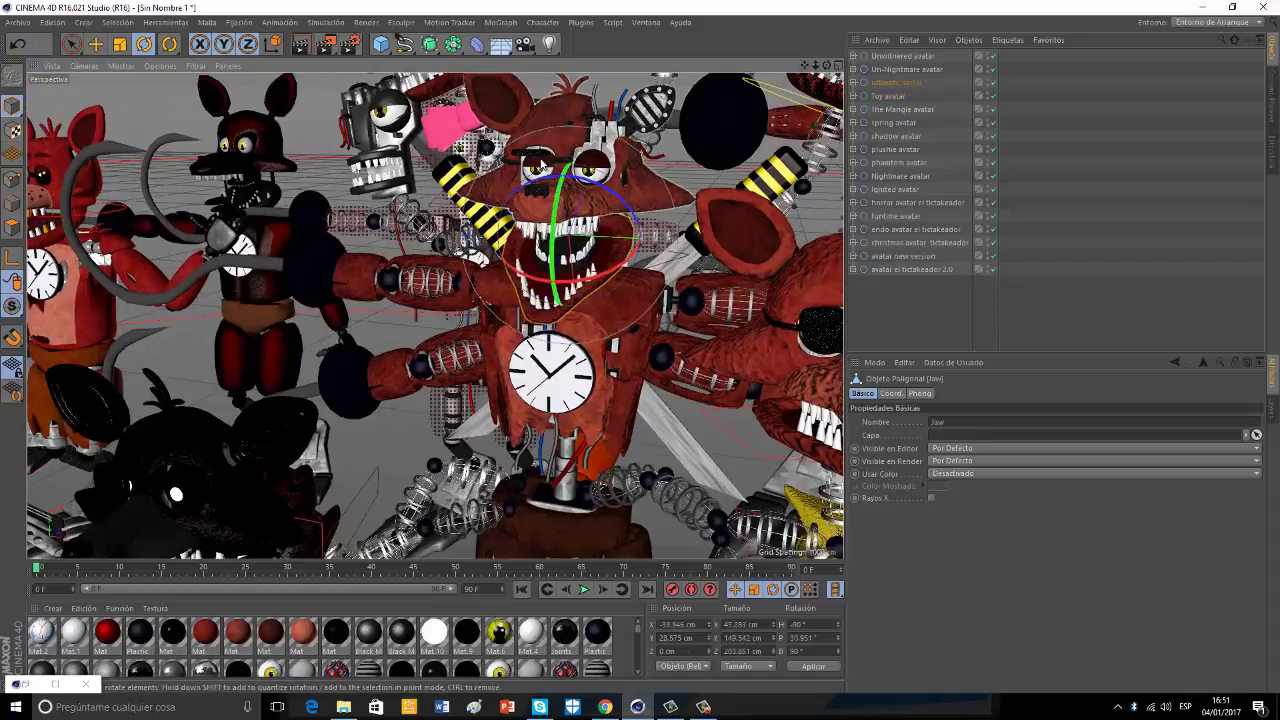
click(532, 152)
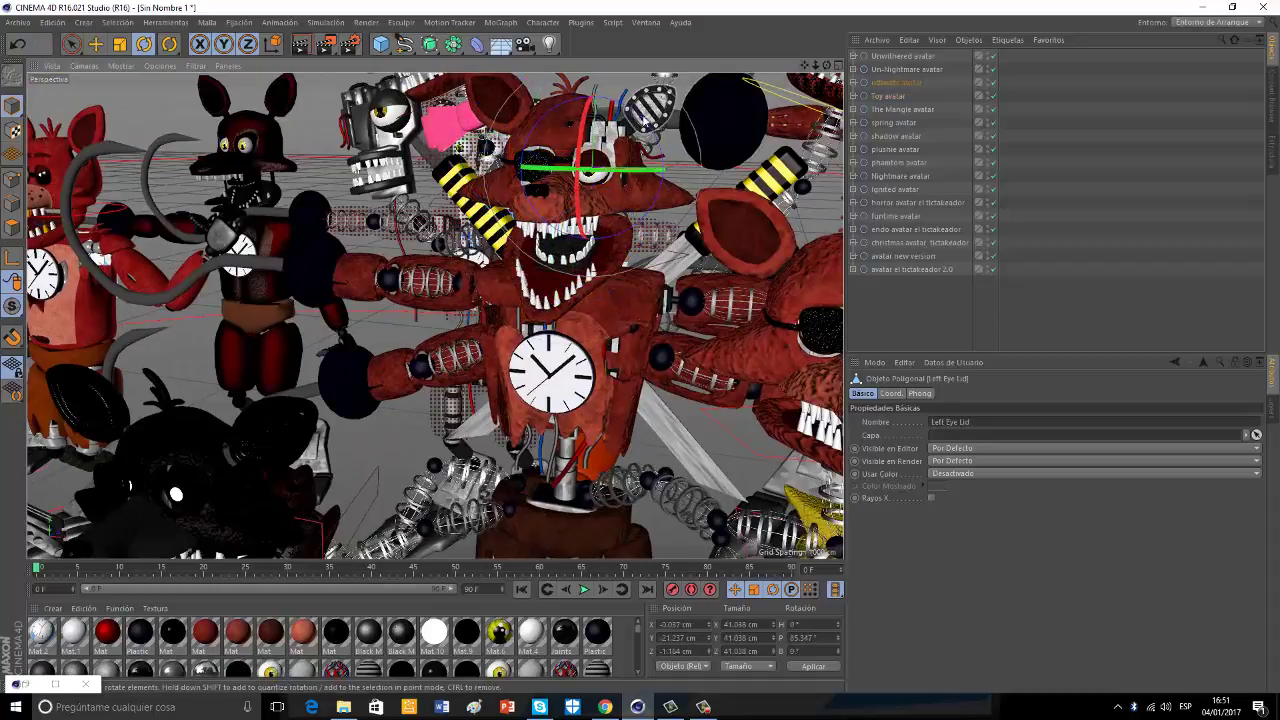
drag(524, 150, 530, 202)
Pose the Ultimate avatar's upper fox head by adjusting its eyelid and rotating its jaw wide open.
click(398, 107)
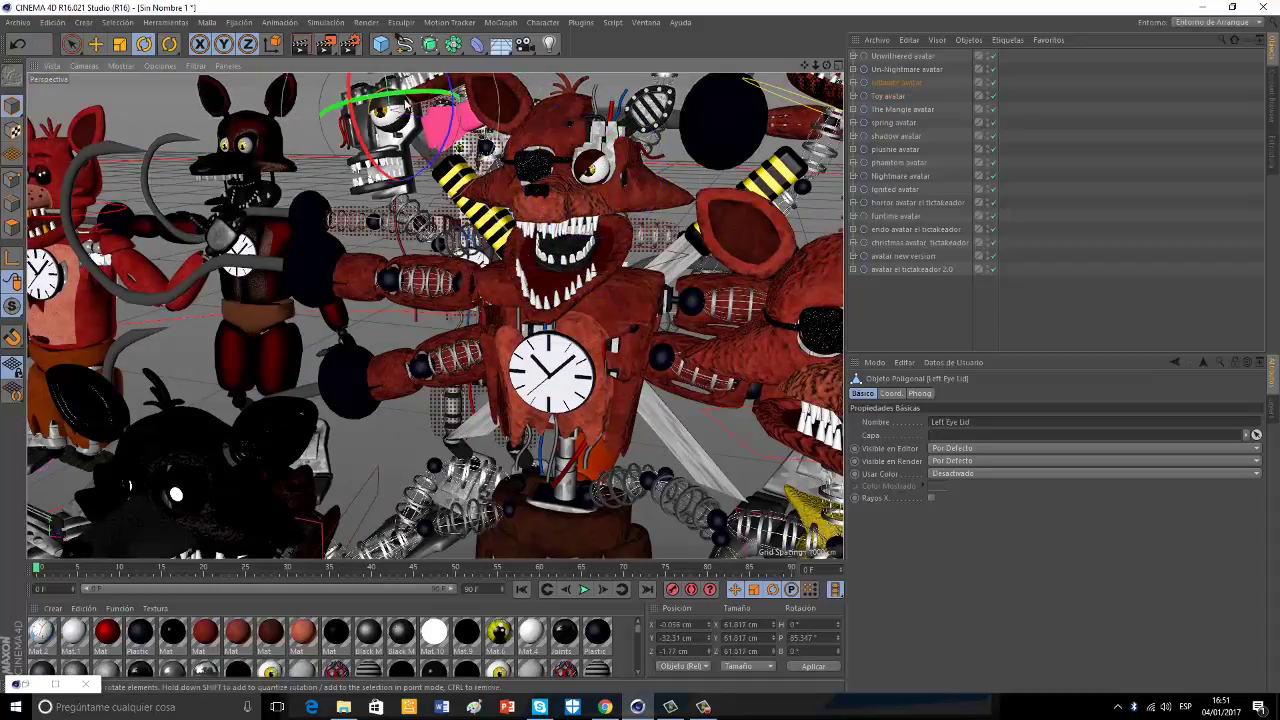
drag(805, 67, 852, 184)
click(503, 129)
click(515, 208)
drag(483, 192, 491, 230)
Open the mouth of the Ultimate avatar's raised smooth red head and angle its eyelid.
click(716, 158)
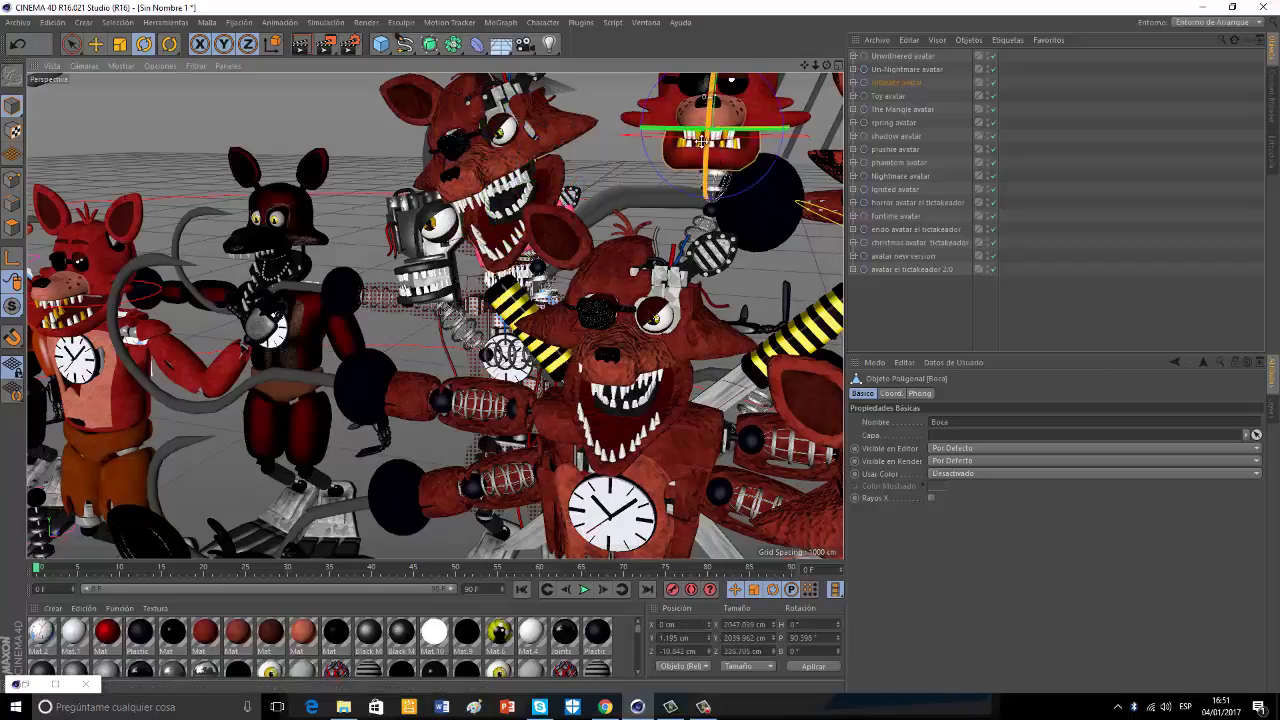
click(690, 114)
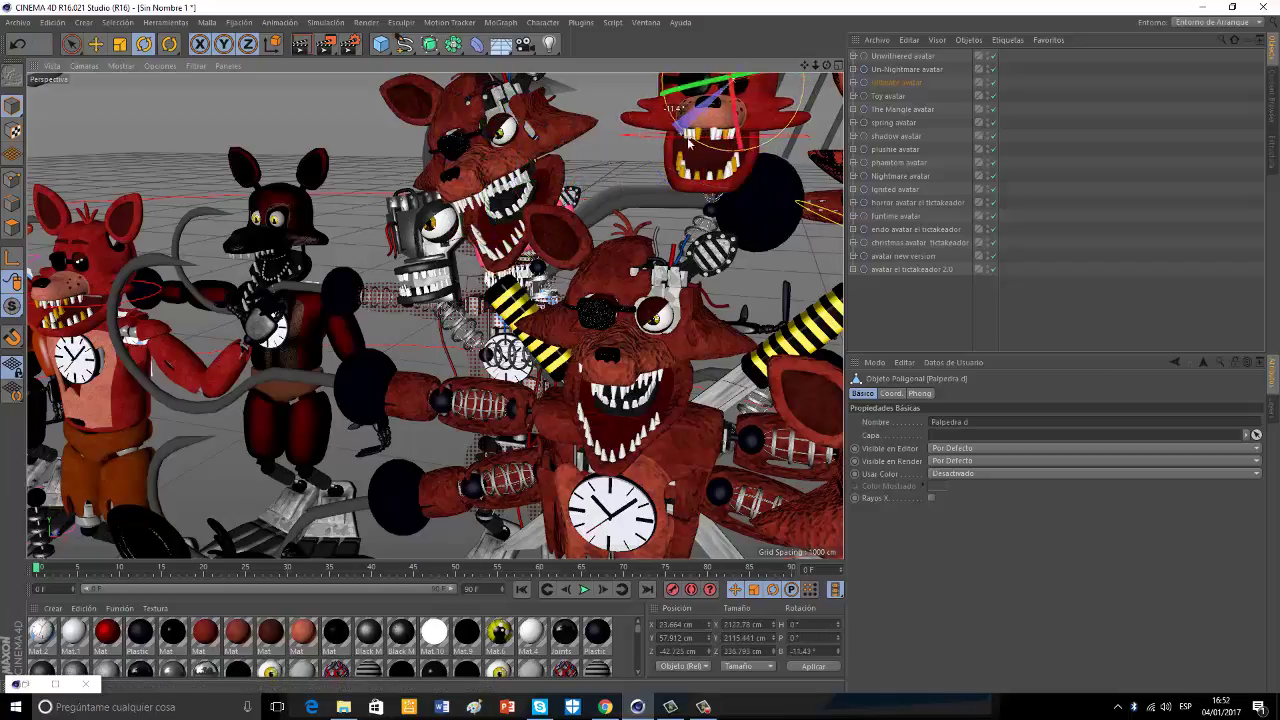
Adjust the eyelid of the Ultimate avatar's large side head and rotate its two upper mask plates apart.
drag(807, 67, 581, 2)
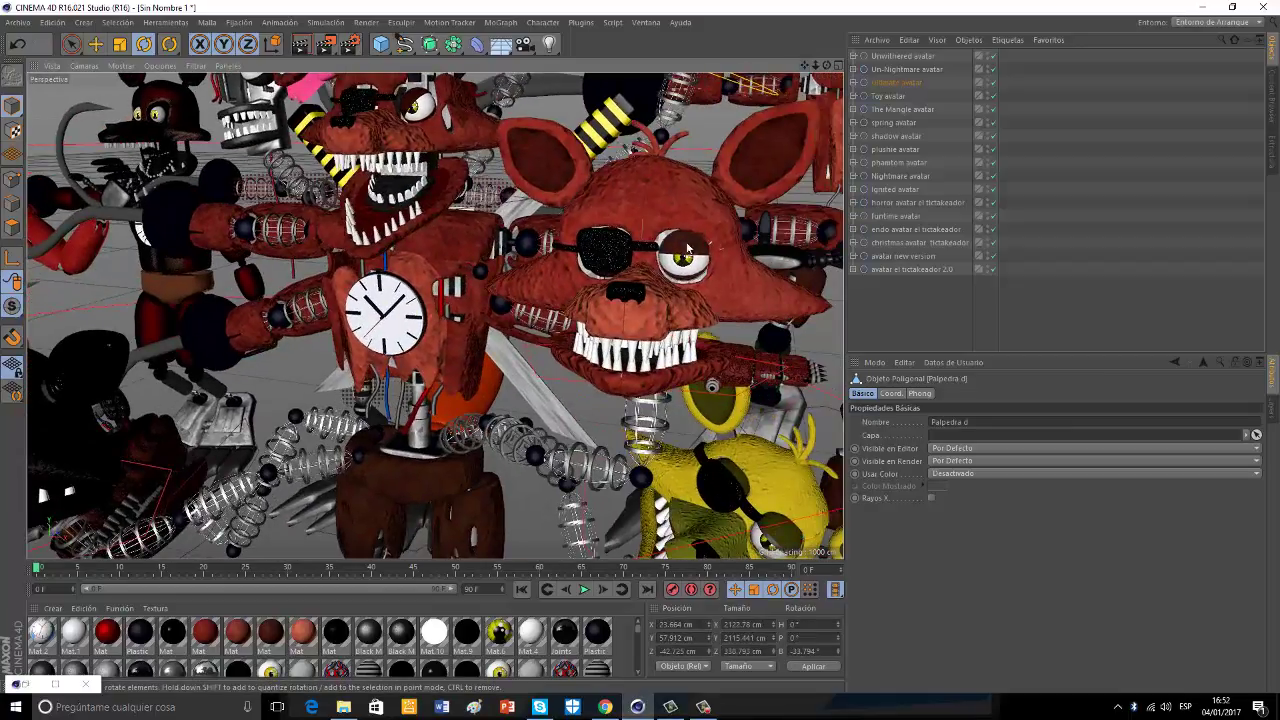
drag(677, 253, 705, 254)
drag(690, 200, 668, 184)
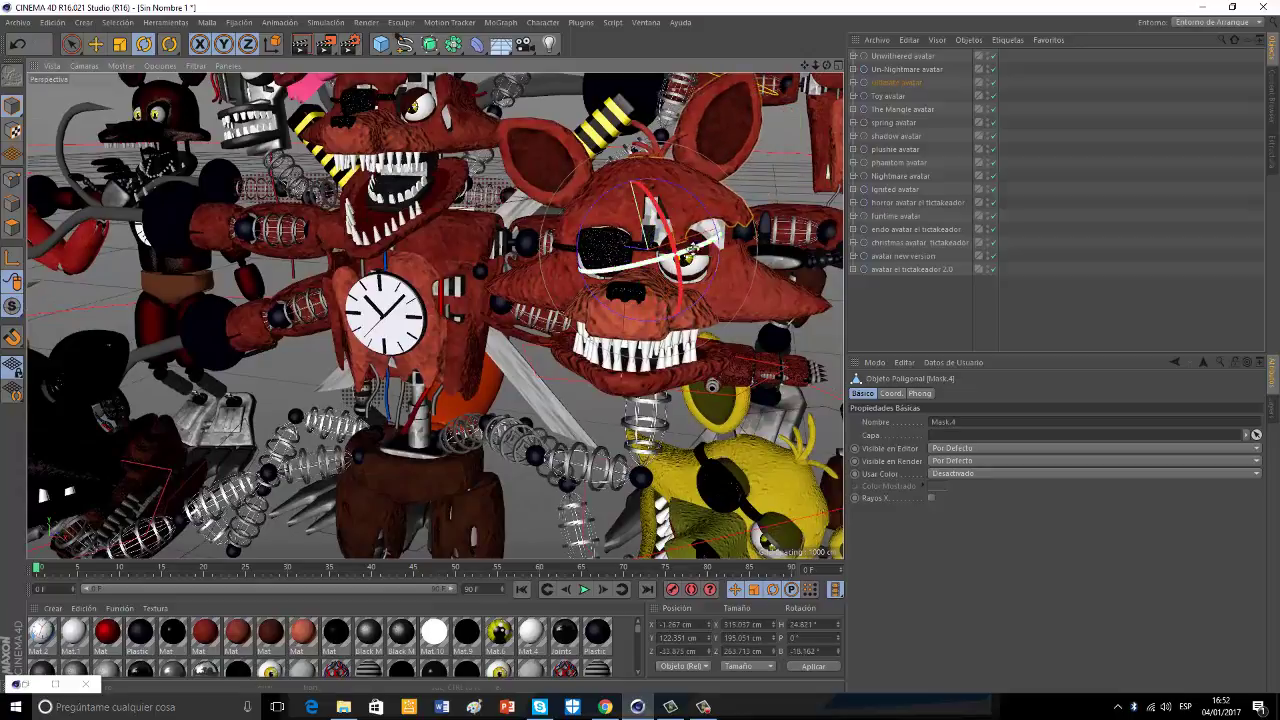
drag(670, 259, 697, 251)
drag(602, 203, 620, 177)
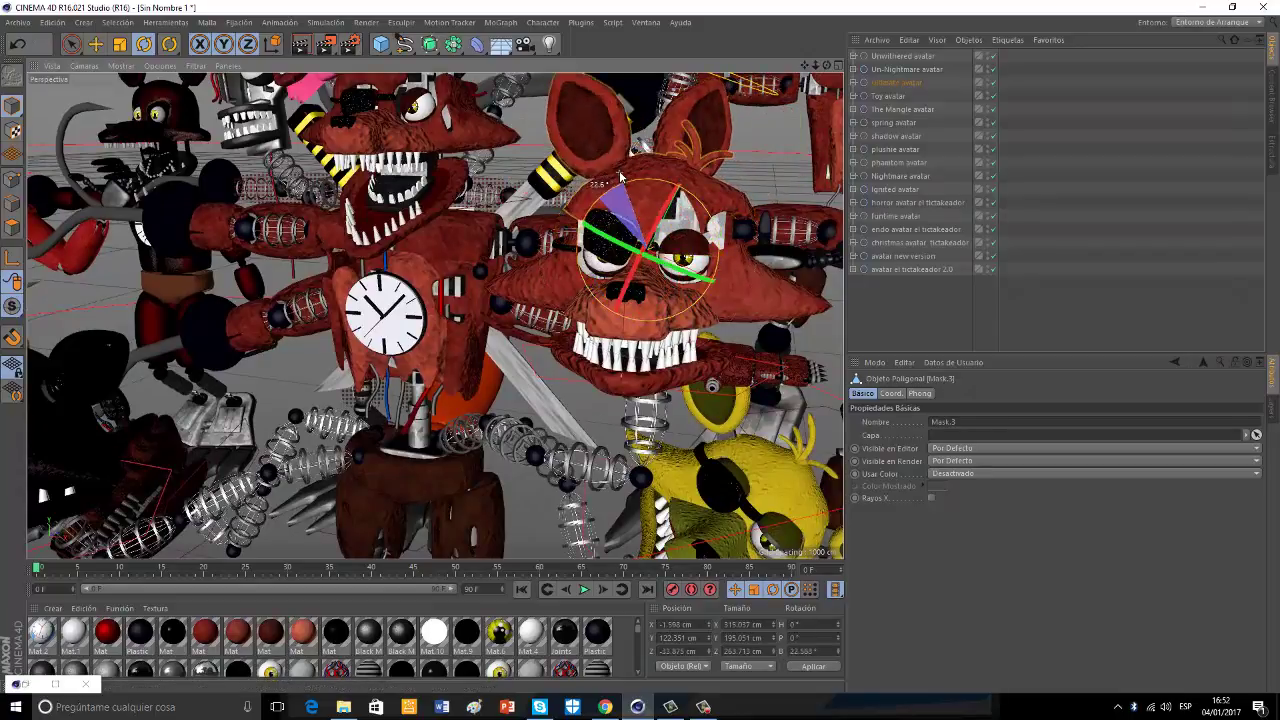
Rotate the mask plates of the large side head outward to expose the endoskeleton face underneath.
drag(668, 266, 603, 244)
click(606, 240)
drag(641, 190, 695, 253)
click(691, 246)
drag(638, 208, 746, 309)
click(602, 300)
drag(675, 253, 706, 263)
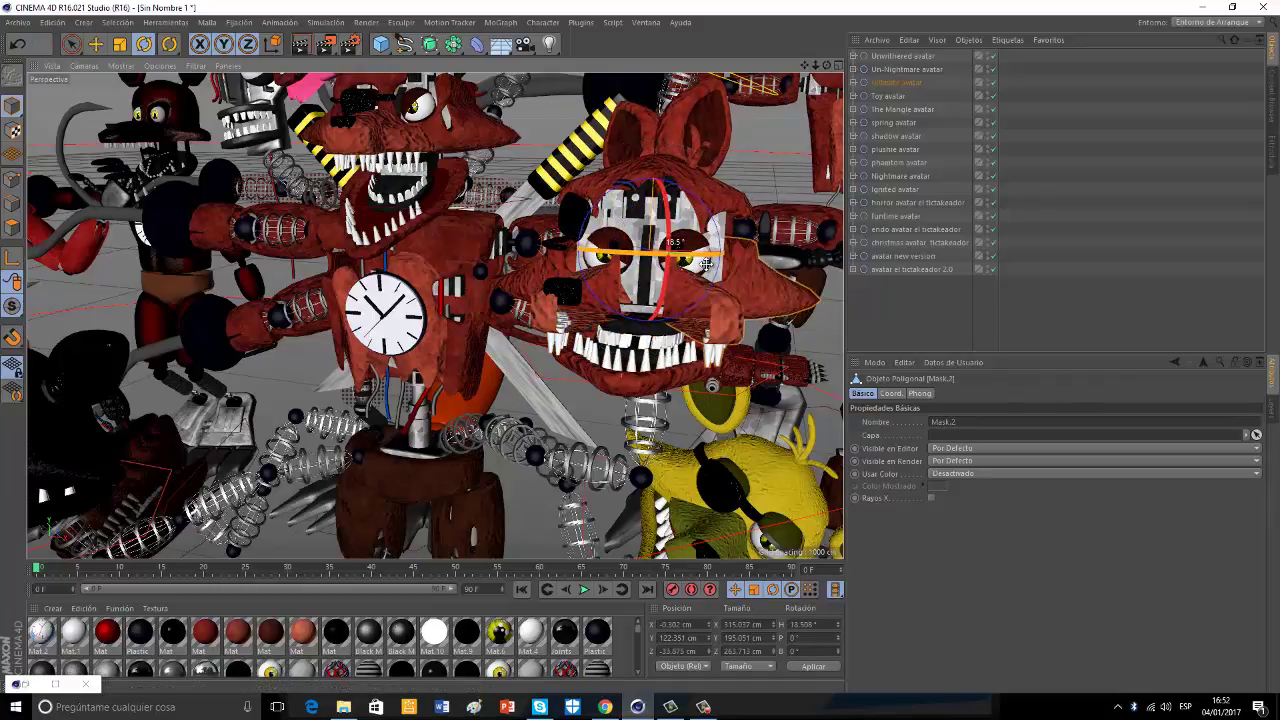
Undo the last mask rotation and return the half of the mask without the eyepatch to its closed position.
click(18, 43)
click(706, 191)
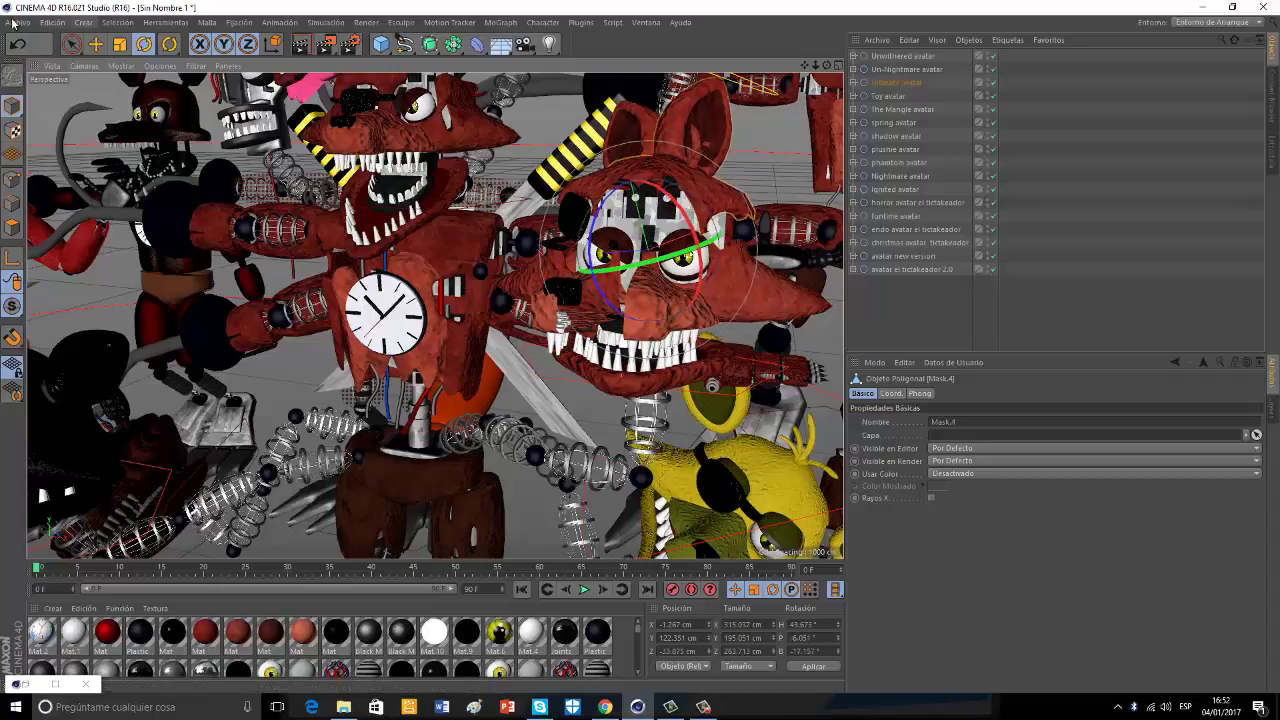
drag(601, 214, 587, 246)
drag(692, 209, 613, 270)
Rotate the jaw of the large side head open and turn its eyepatch-side lower mask plate.
click(617, 331)
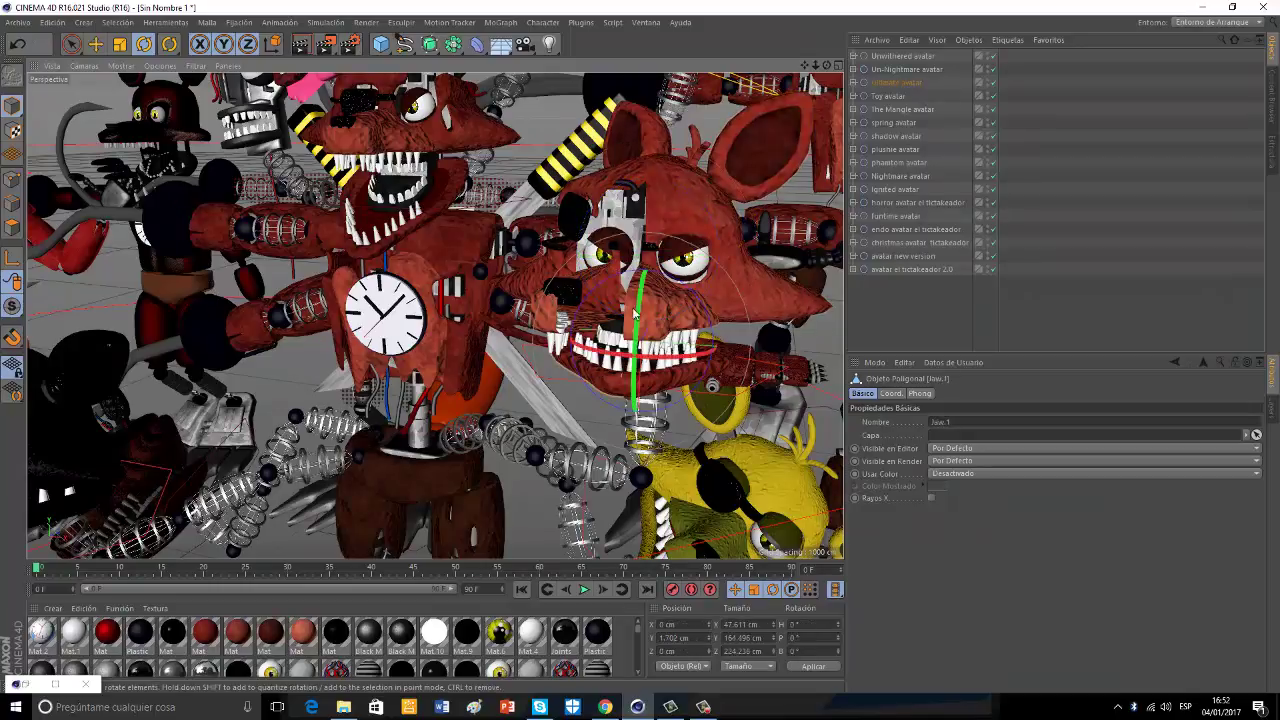
drag(598, 347, 632, 350)
click(556, 303)
drag(655, 253, 598, 256)
Open the jaw of the Ultimate avatar's yellow head and tilt its left eyelid.
drag(804, 65, 716, 3)
click(586, 430)
drag(630, 381, 689, 372)
click(689, 373)
drag(672, 311, 638, 333)
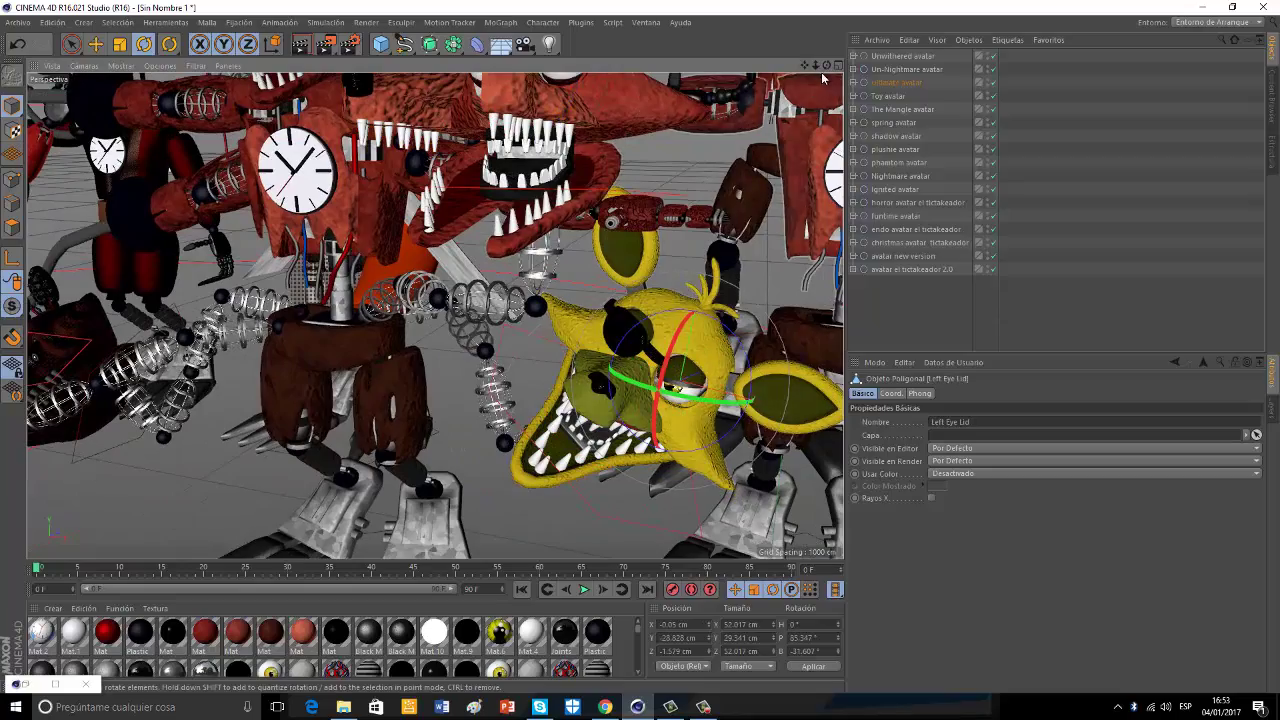
Rotate the Ultimate avatar's upper hook arm at the shoulder and elbow, and reposition the lower hook arm.
drag(804, 66, 852, 246)
click(716, 246)
drag(804, 66, 830, 252)
click(670, 276)
drag(804, 66, 805, 274)
click(498, 215)
drag(520, 147, 564, 170)
click(426, 184)
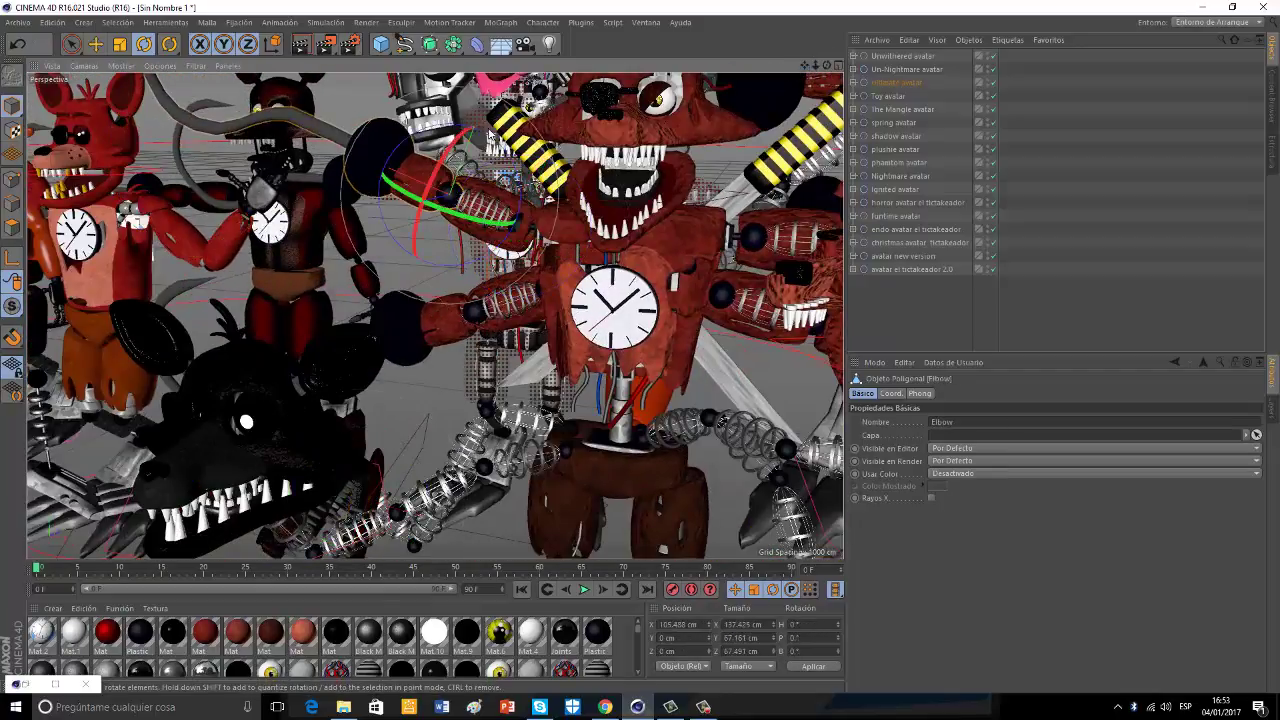
drag(457, 138, 520, 170)
click(446, 338)
drag(464, 321, 585, 263)
Raise the Ultimate avatar's left arm behind the large side head and rotate its forearm upward.
alt+middle_drag(641, 347, 497, 276)
click(610, 240)
drag(652, 217, 612, 356)
click(665, 318)
click(662, 343)
click(627, 152)
drag(596, 100, 548, 135)
Rotate the Ultimate avatar's raised left arm further and turn its hand at the wrist.
alt+middle_drag(602, 104, 561, 207)
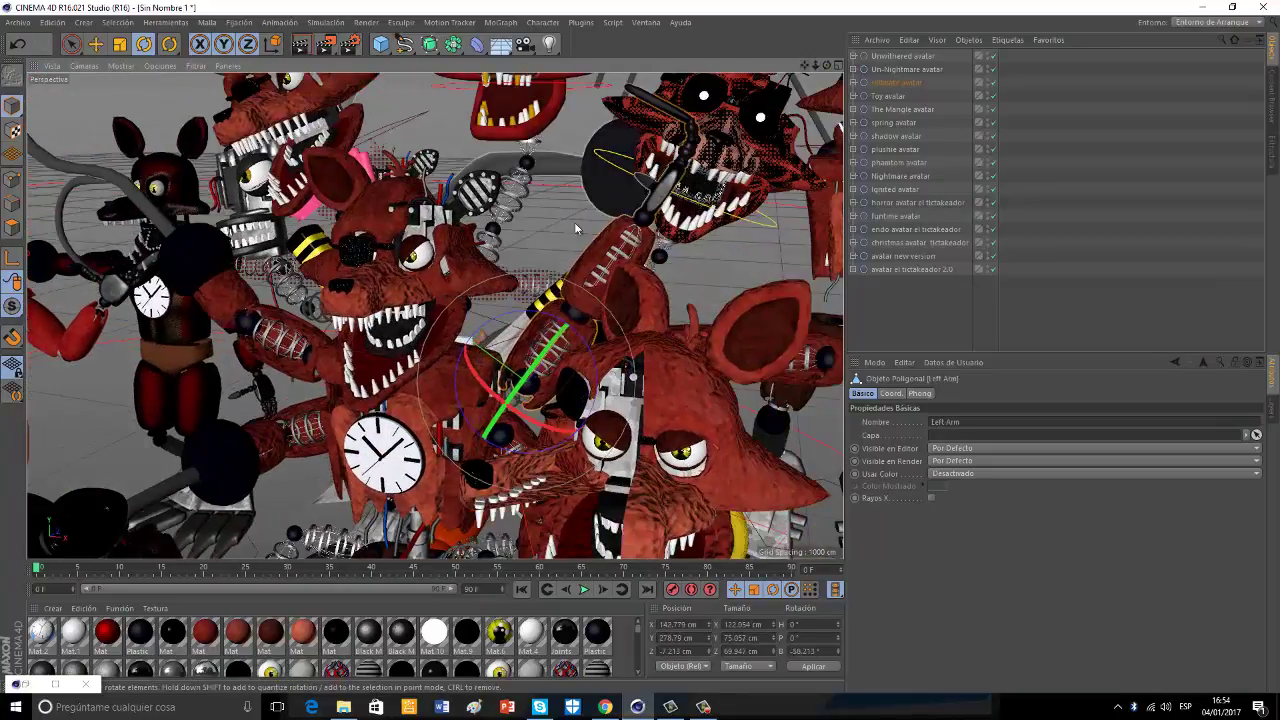
drag(646, 252, 742, 286)
click(606, 258)
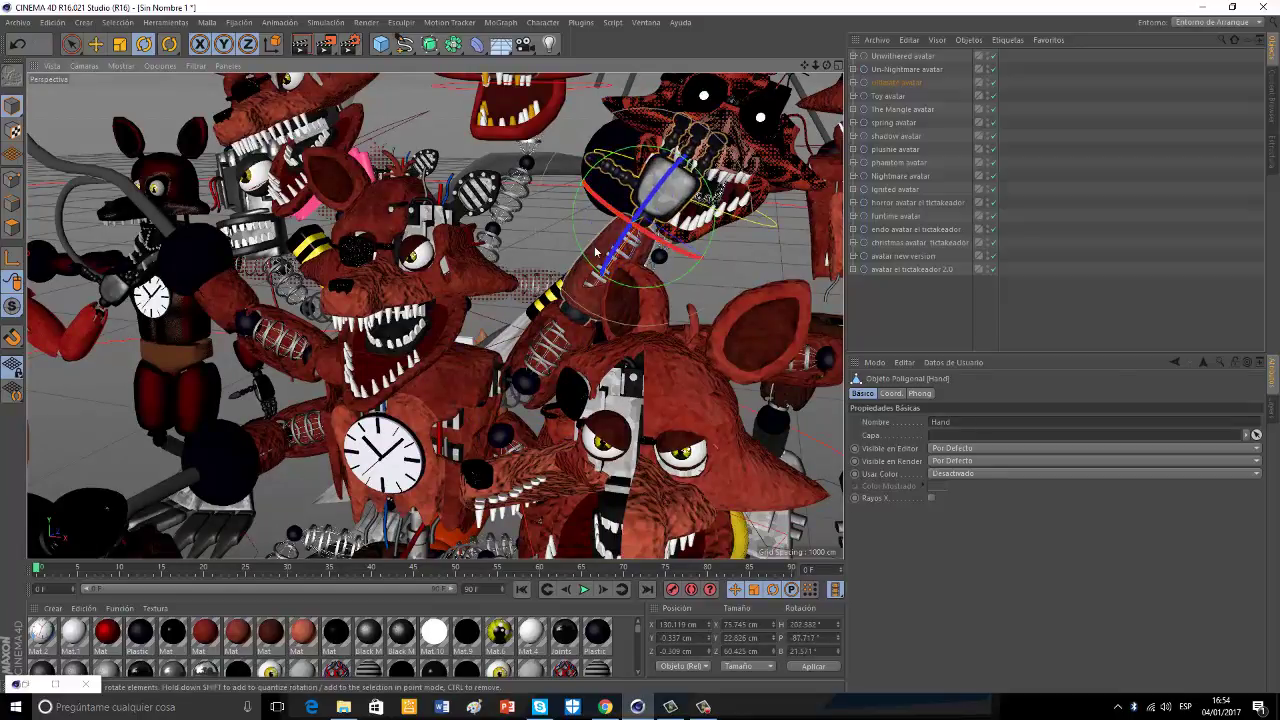
drag(575, 246, 541, 248)
Tilt the horror avatar's left eyelid and rotate both of its arms upward.
drag(816, 66, 687, 82)
click(683, 191)
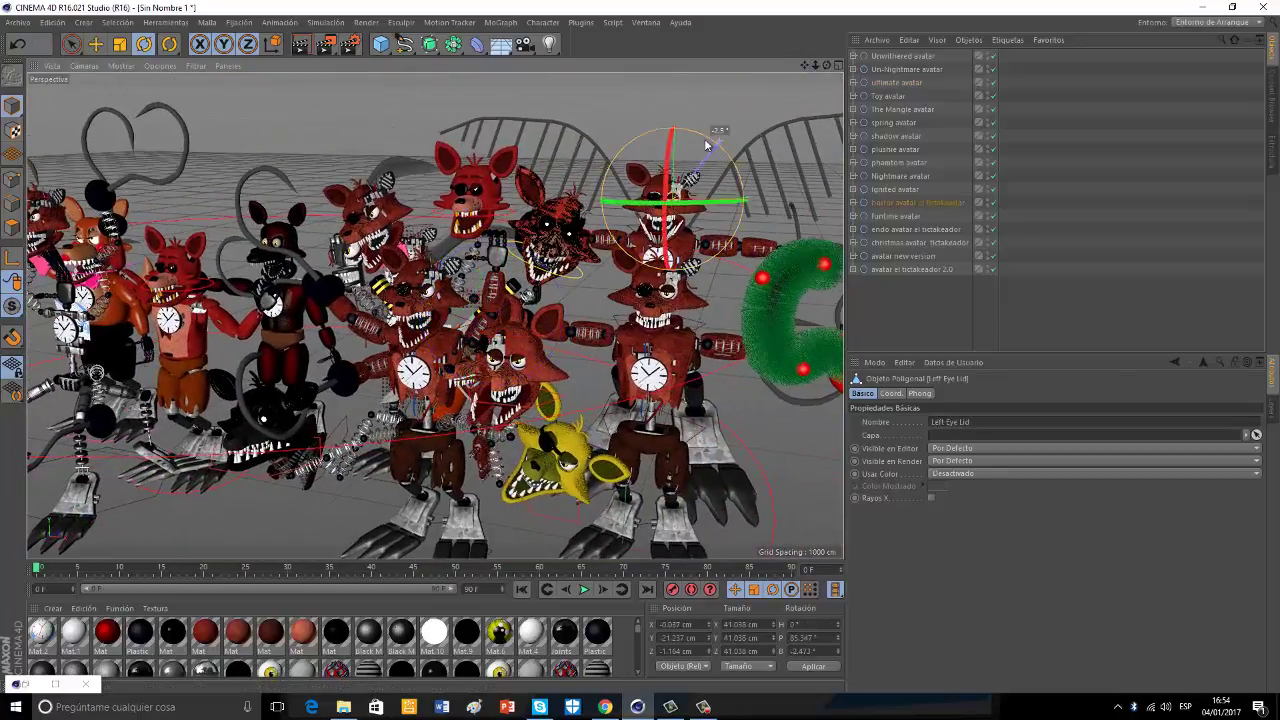
click(600, 238)
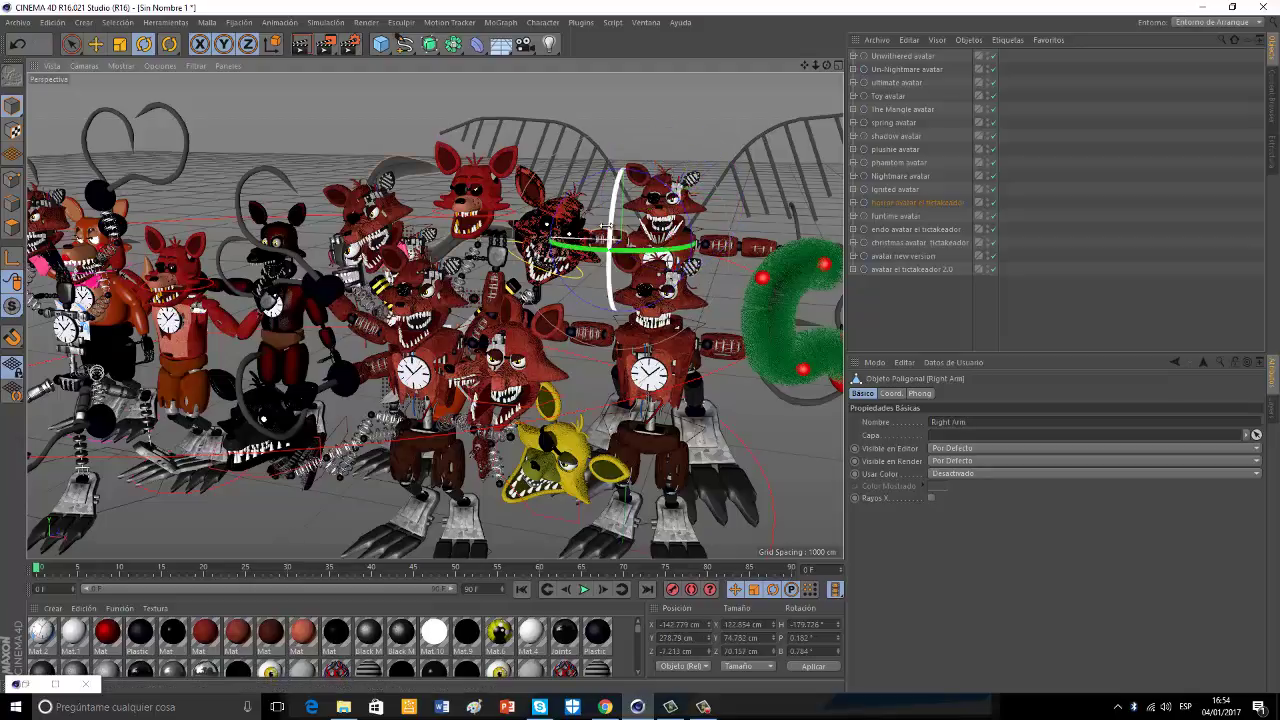
drag(638, 172, 672, 190)
click(589, 209)
drag(610, 154, 628, 160)
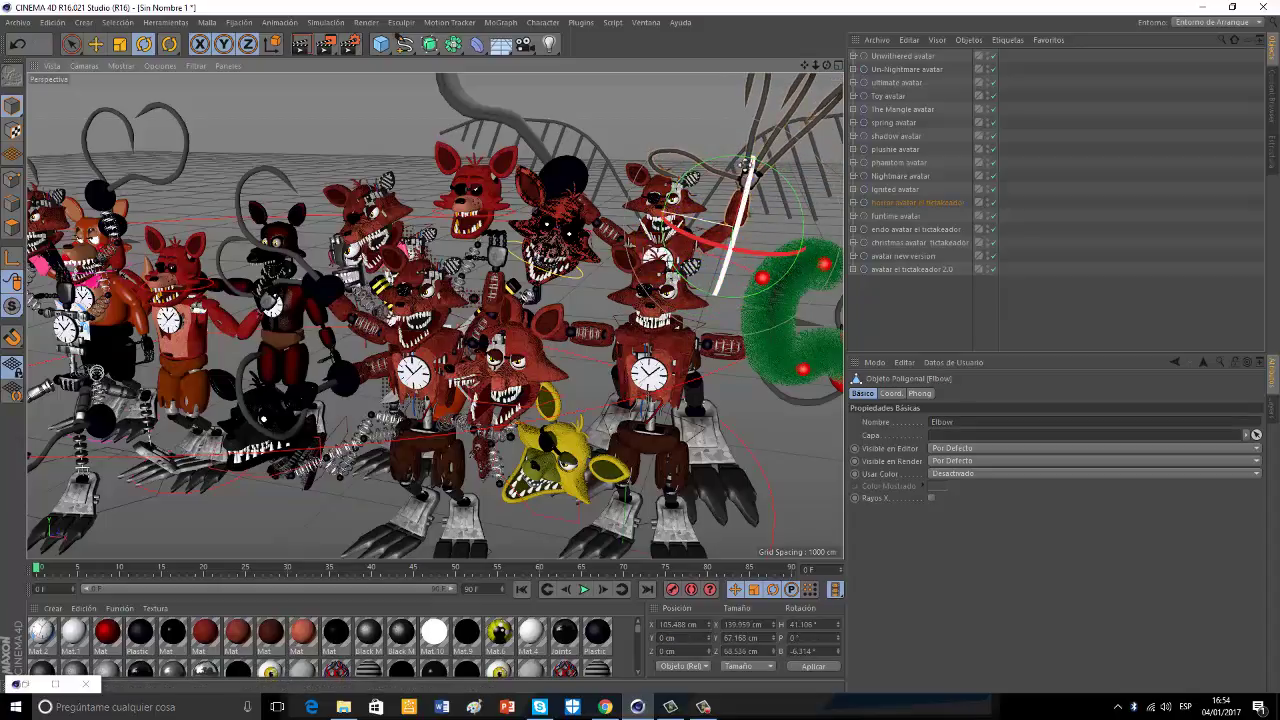
Tilt the Christmas avatar's left eyelid.
drag(806, 68, 806, 69)
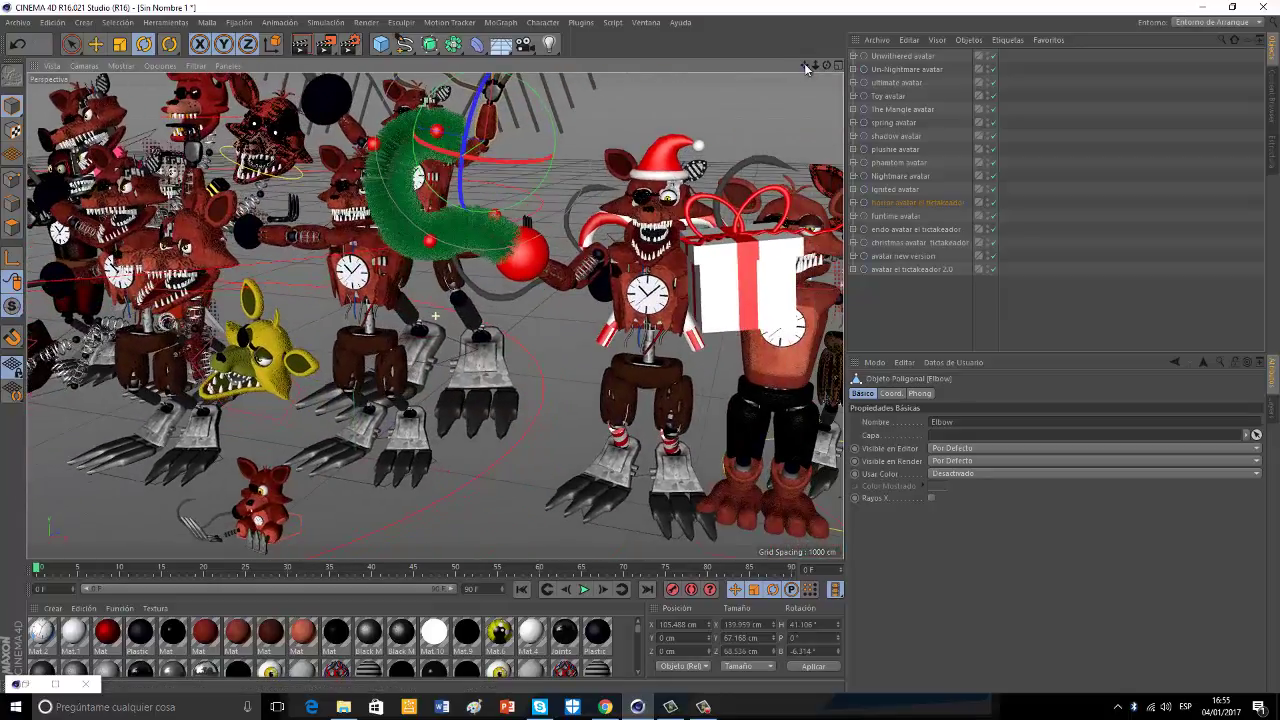
scroll(671, 203, up, 8)
click(665, 208)
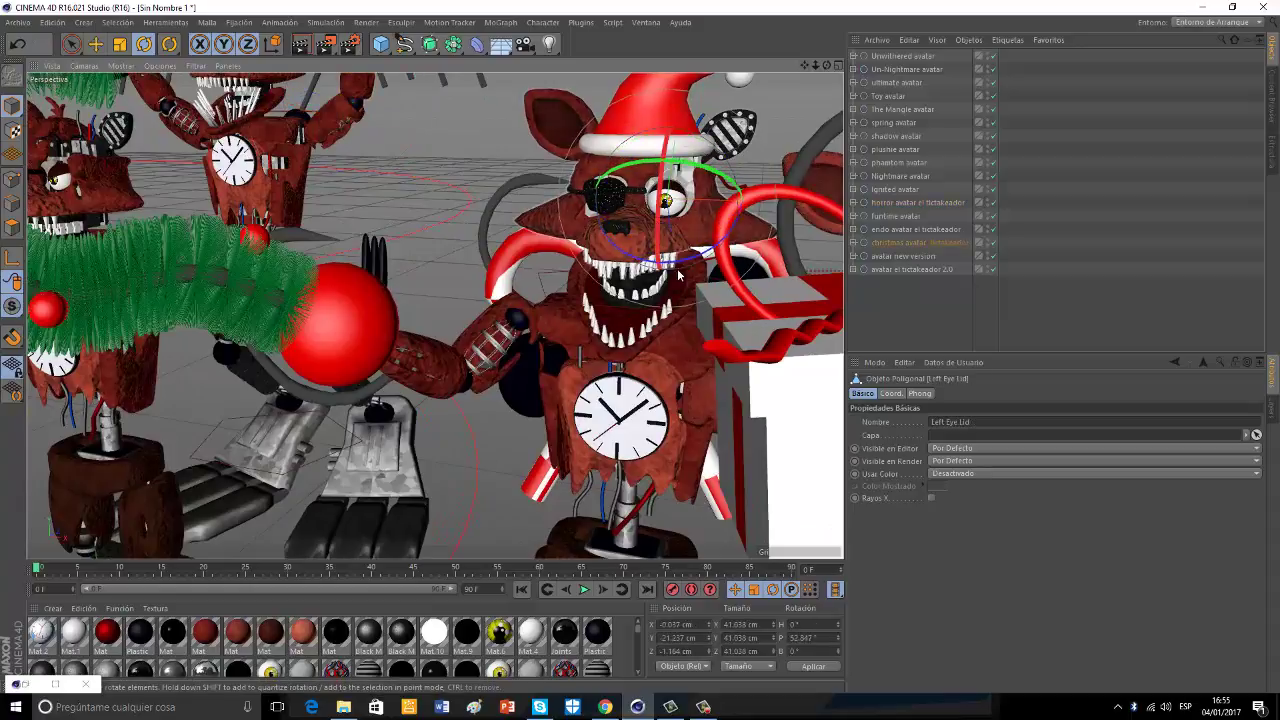
Tilt the Unwithered avatar's left eyelid partly over the eye and rotate its jaw open.
drag(815, 65, 803, 64)
click(450, 235)
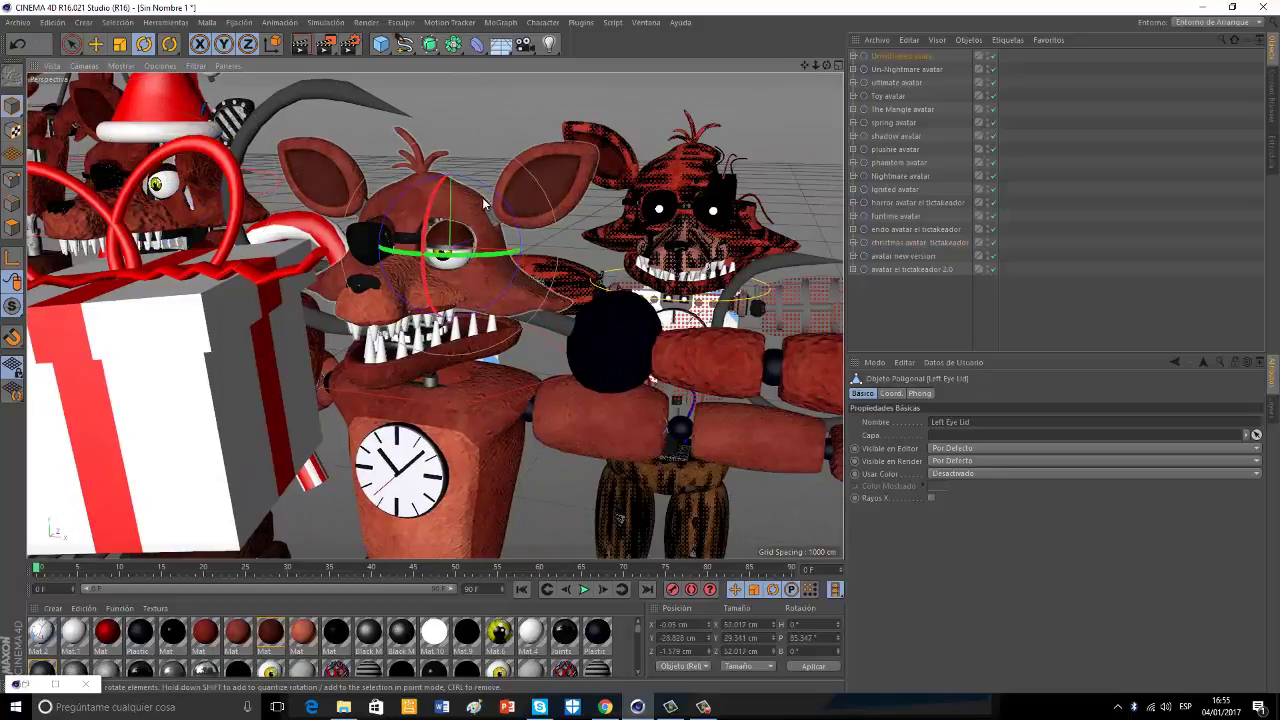
drag(461, 185, 441, 188)
click(412, 374)
drag(398, 335, 402, 388)
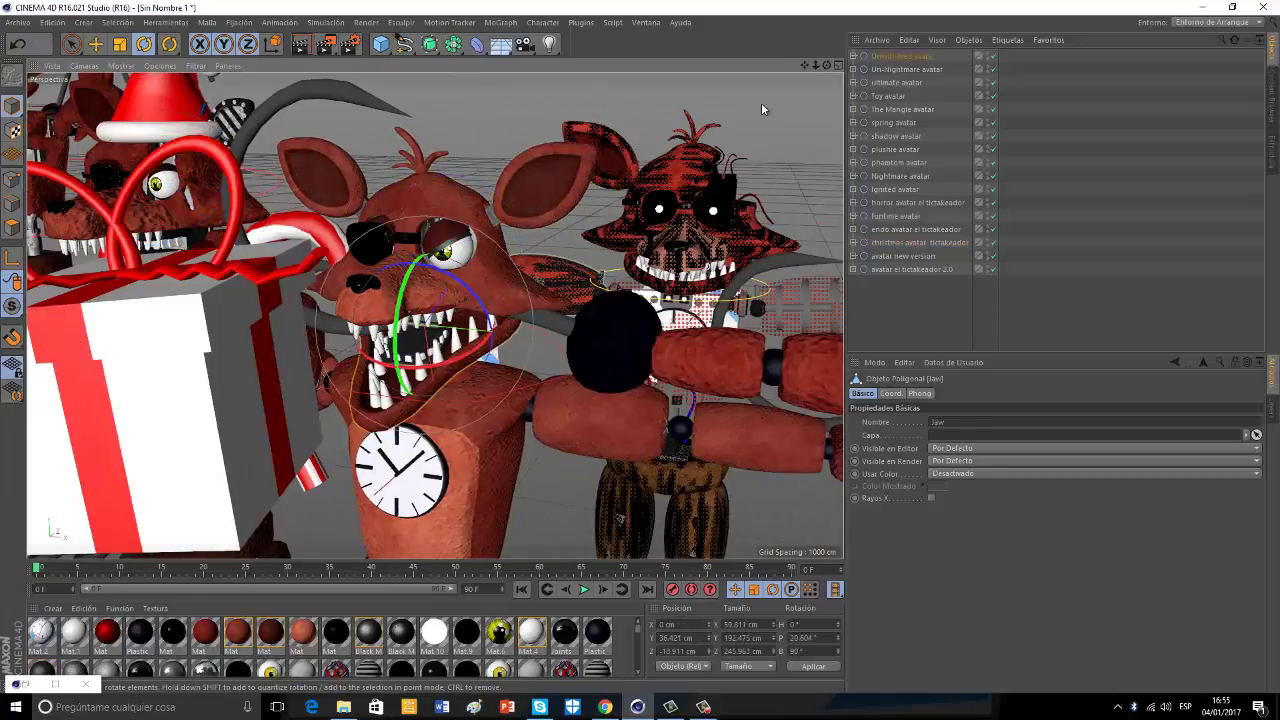
Rotate the Unwithered avatar's left arm downward from its horizontal pose.
drag(645, 338, 432, 313)
click(410, 278)
drag(388, 218, 430, 274)
key(ctrl+z)
click(485, 440)
drag(487, 325, 501, 367)
Rotate the Funtime avatar's face plates and eyelid, and open its endo jaw.
drag(804, 65, 643, 346)
click(596, 218)
drag(572, 262, 622, 262)
click(592, 402)
drag(550, 380, 592, 374)
click(572, 257)
drag(507, 214, 476, 252)
click(514, 382)
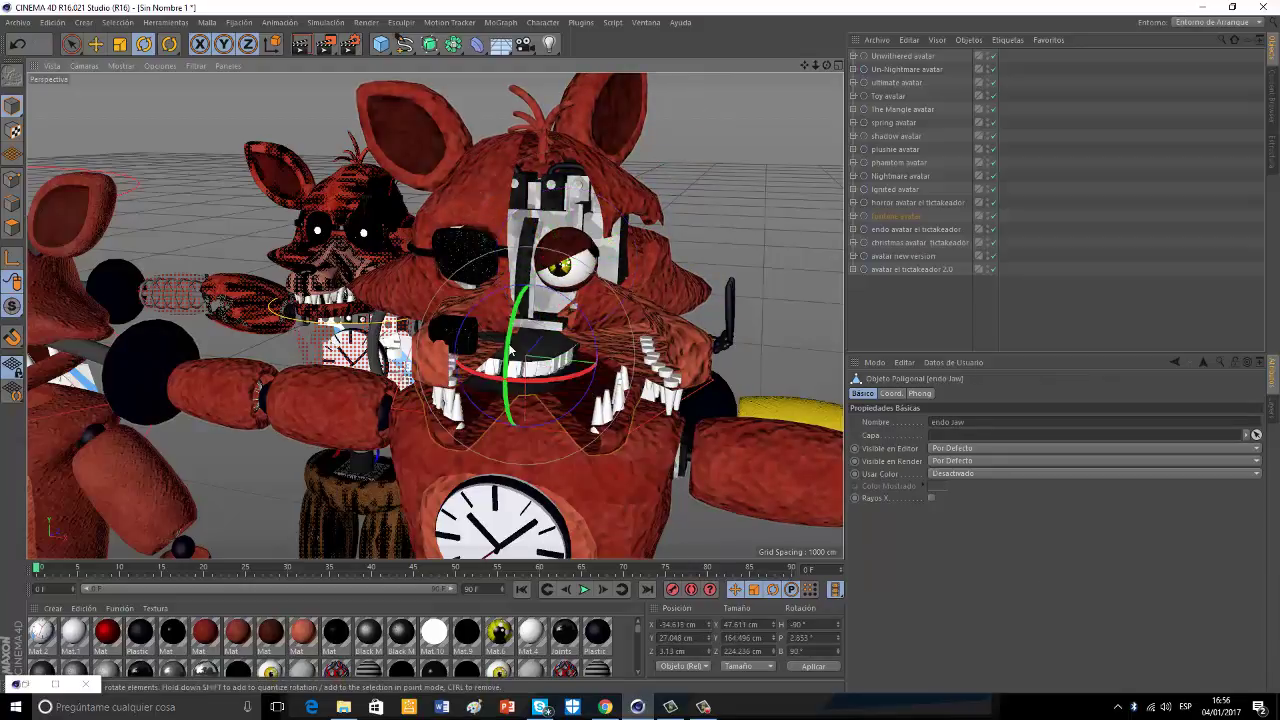
drag(510, 346, 508, 380)
Tilt the spring avatar's left eyelid and open its jaw.
drag(827, 65, 638, 348)
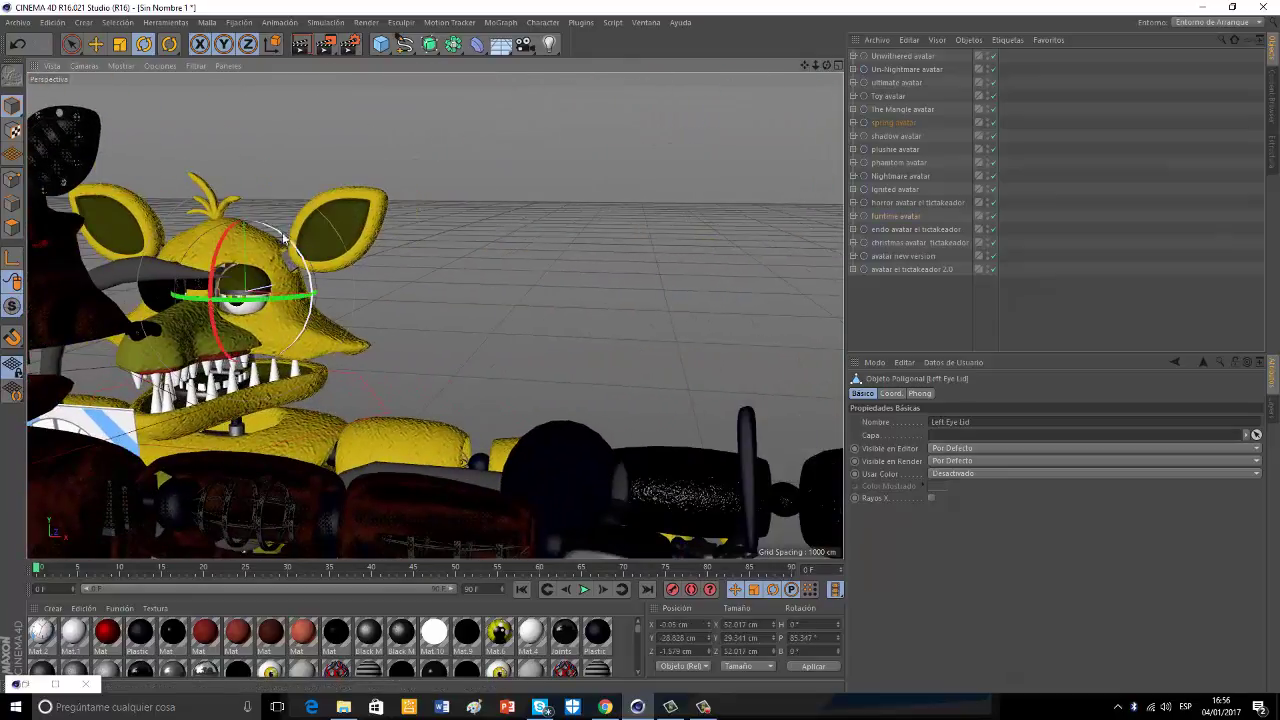
click(187, 406)
drag(192, 350, 190, 384)
Lower the spring avatar's left arm beside its body and adjust the bend of its elbow.
click(420, 440)
drag(388, 406, 410, 458)
drag(804, 65, 640, 348)
click(442, 450)
drag(480, 335, 495, 340)
Raise the spring avatar's hook arm by rotating it at the shoulder and elbow.
drag(804, 65, 674, 402)
alt+middle_drag(673, 401, 720, 470)
click(508, 517)
drag(588, 451, 652, 464)
click(547, 391)
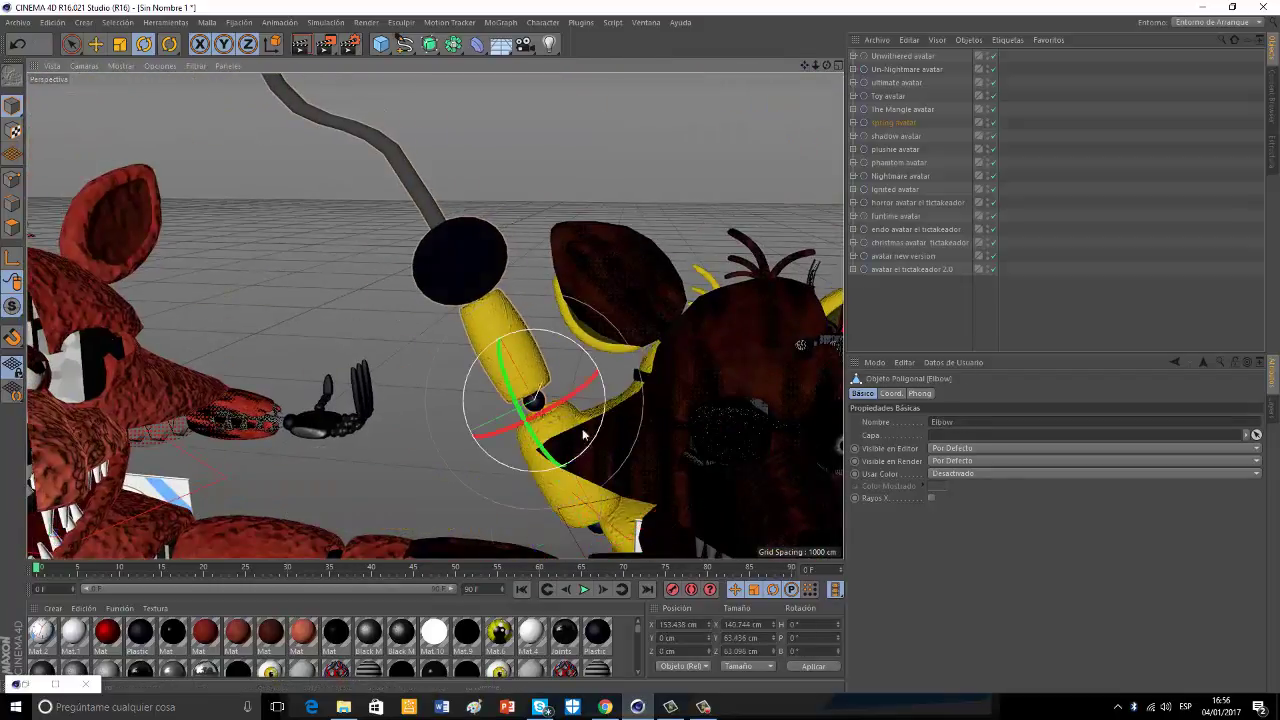
drag(554, 332, 661, 202)
Pose the dark phantom avatar in front of the spring avatar by rotating its joints.
drag(804, 65, 641, 364)
click(408, 436)
drag(396, 412, 403, 293)
click(347, 321)
click(686, 436)
drag(686, 428, 672, 506)
drag(804, 65, 560, 95)
click(631, 329)
drag(633, 276, 384, 363)
drag(656, 230, 668, 242)
drag(804, 65, 637, 352)
Rotate the Funtime avatar's arms, raising the hook arm and lowering the other one.
click(237, 157)
drag(298, 181, 268, 228)
drag(804, 65, 640, 345)
click(708, 238)
drag(694, 222, 752, 205)
click(618, 138)
drag(668, 119, 690, 128)
drag(804, 65, 606, 338)
drag(517, 163, 588, 293)
click(538, 310)
Rotate the phantom avatar's left arm at the shoulder and align its hand with the end of the forearm.
drag(806, 65, 636, 350)
click(402, 289)
drag(234, 278, 256, 350)
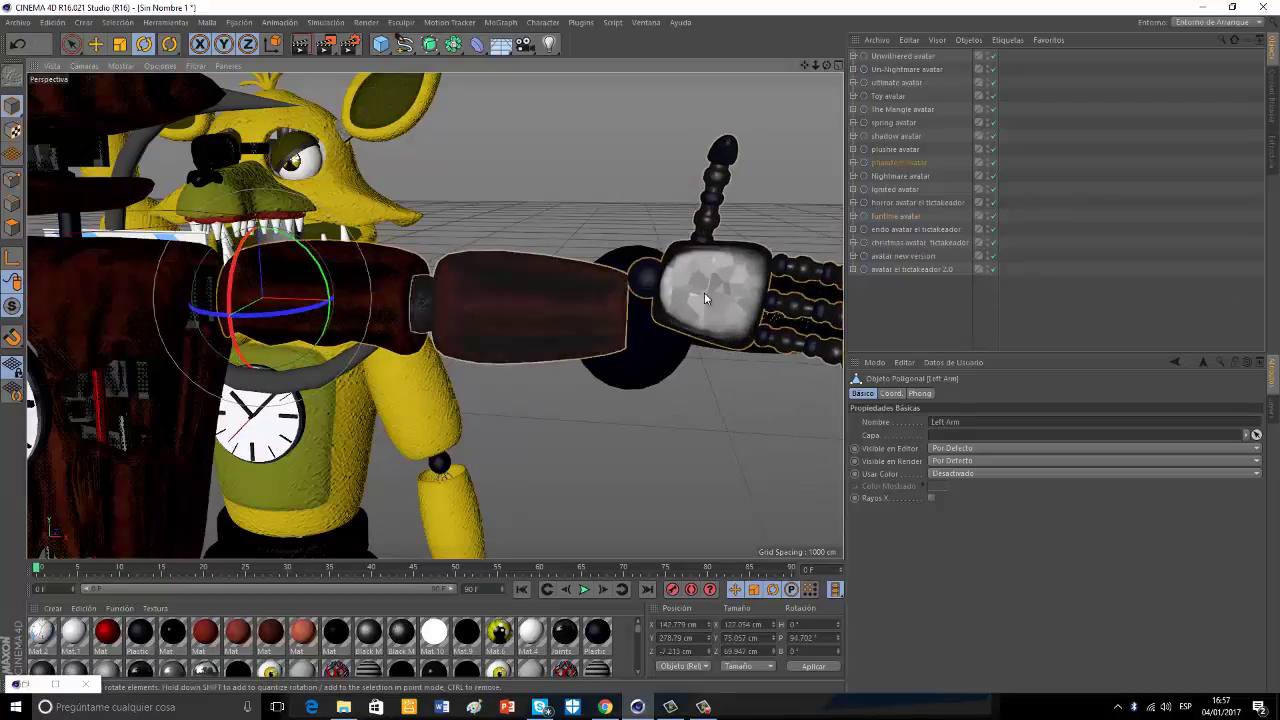
click(690, 285)
drag(667, 209, 668, 208)
click(96, 44)
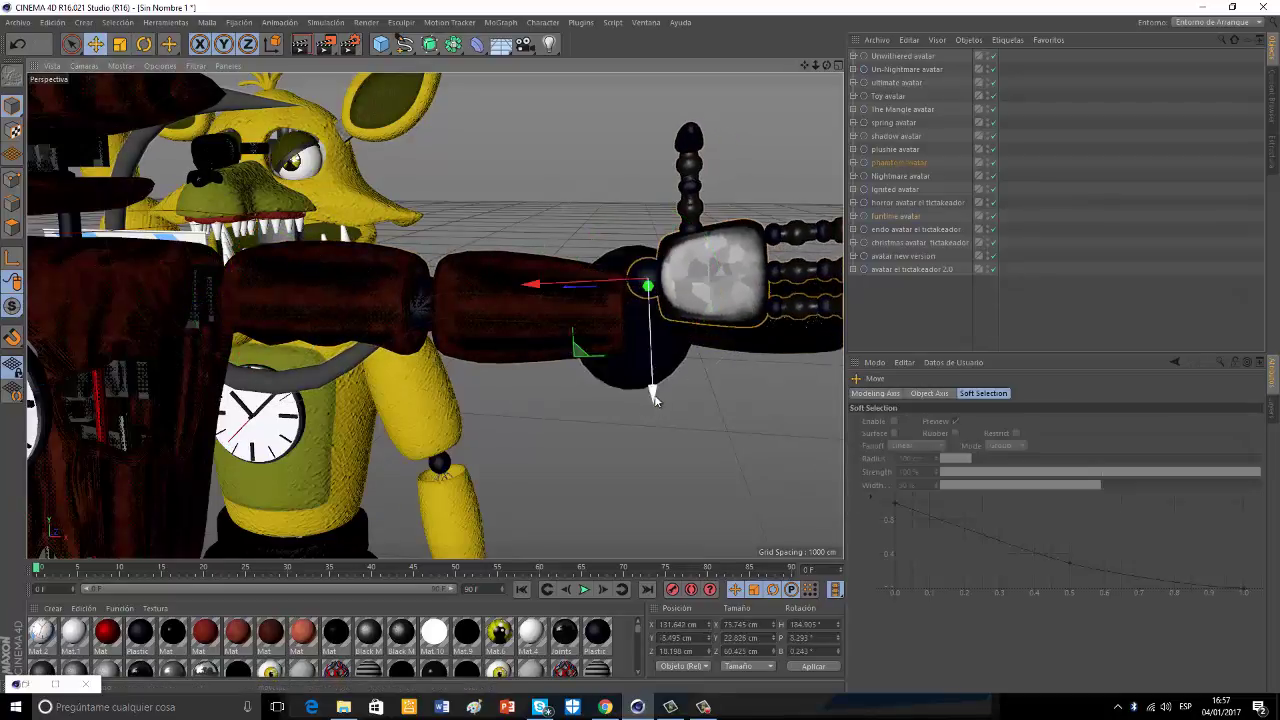
drag(651, 394, 653, 427)
drag(535, 321, 515, 320)
Bend the phantom avatar's left elbow so the forearm points upward, and turn its hand.
click(486, 303)
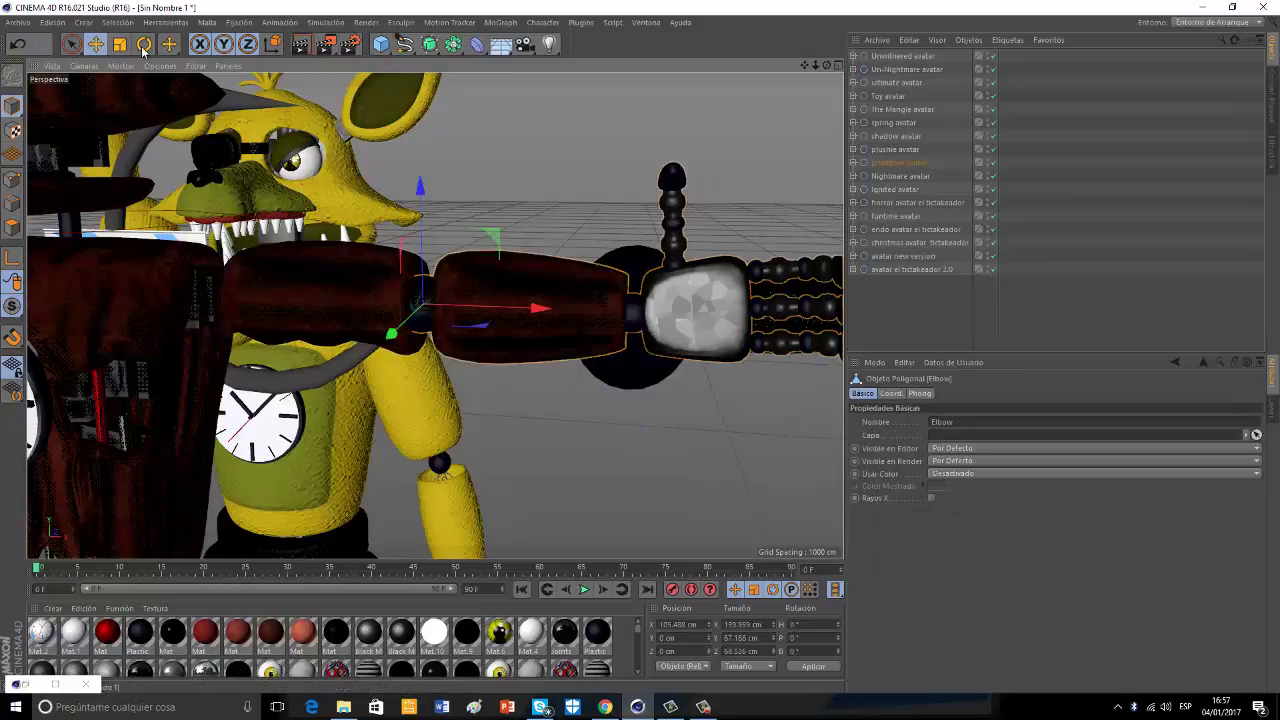
click(144, 44)
drag(464, 249, 377, 213)
click(590, 77)
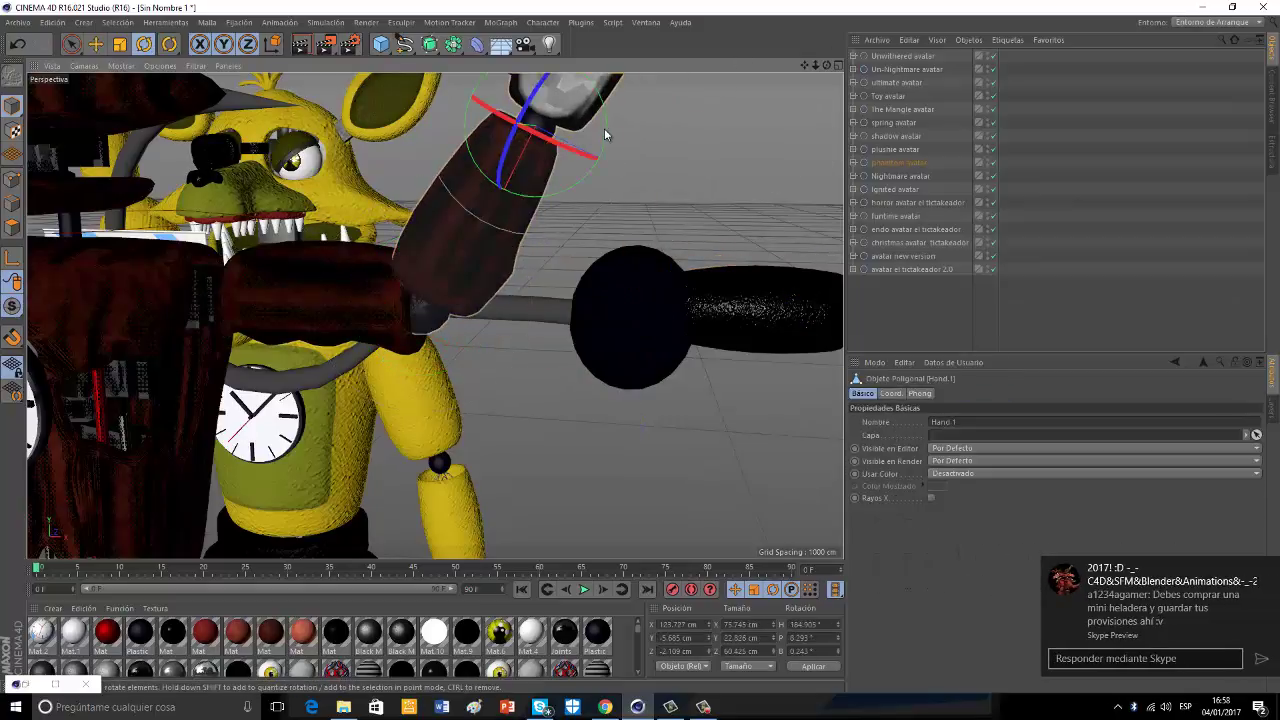
drag(608, 115, 721, 63)
Raise the shadow avatar's hook arm at the shoulder and elbow, and open its jaw.
alt+middle_drag(432, 334, 1120, 362)
click(460, 328)
drag(420, 285, 411, 325)
drag(804, 66, 404, 262)
click(400, 264)
drag(467, 229, 502, 258)
click(204, 137)
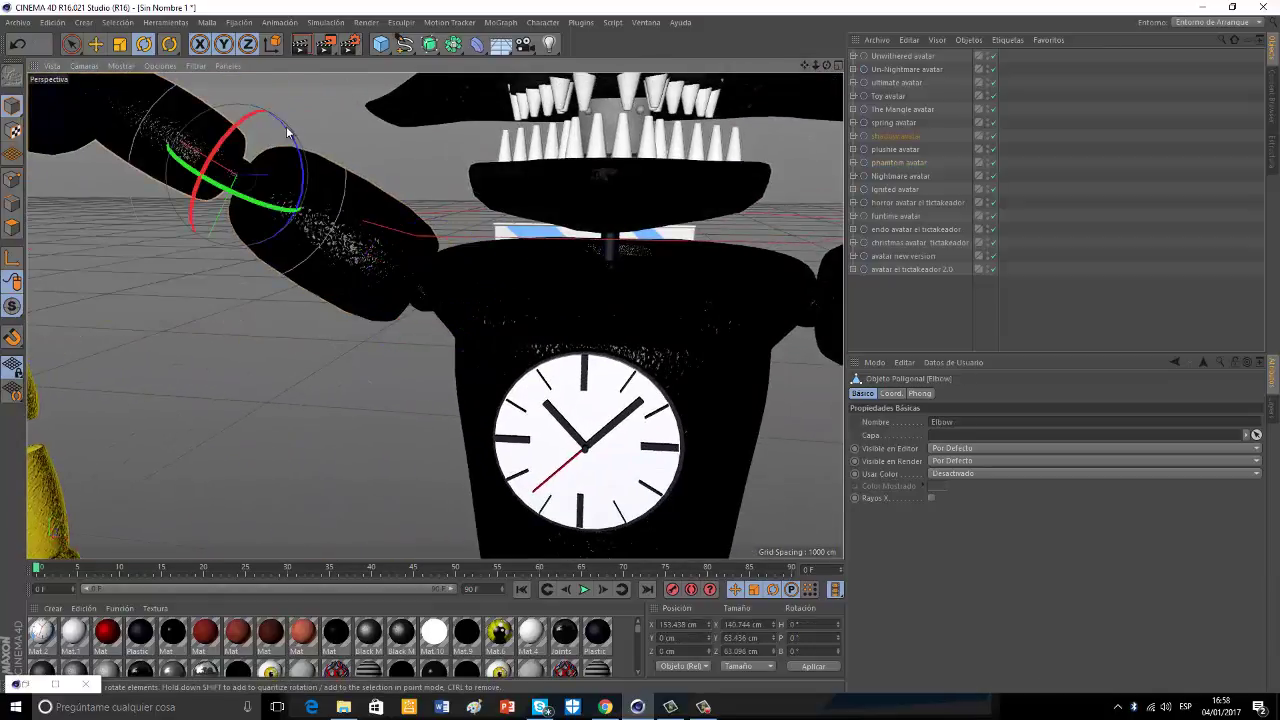
drag(284, 124, 307, 156)
click(640, 180)
drag(612, 190, 636, 305)
Lower the shadow avatar's left arm and bend it down at the elbow.
alt+middle_drag(678, 342, 120, 359)
click(351, 280)
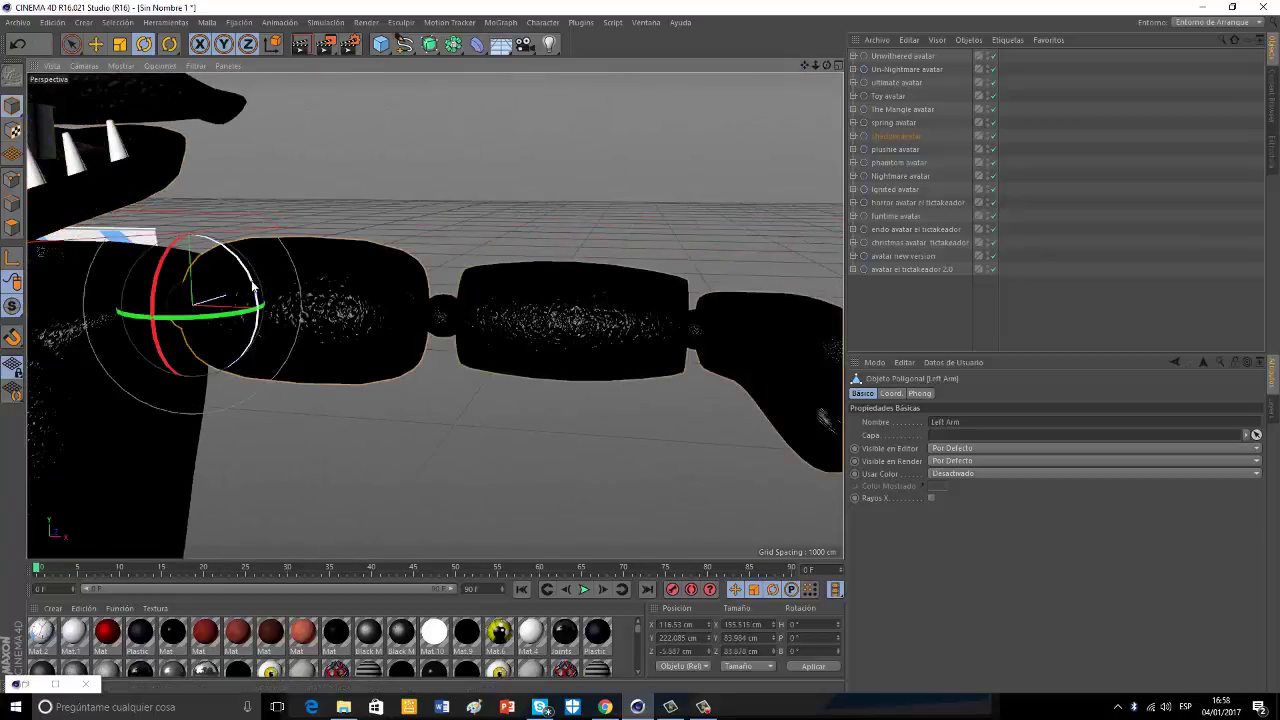
drag(251, 286, 260, 343)
click(420, 503)
drag(439, 468, 438, 529)
drag(804, 66, 700, 365)
drag(817, 67, 641, 348)
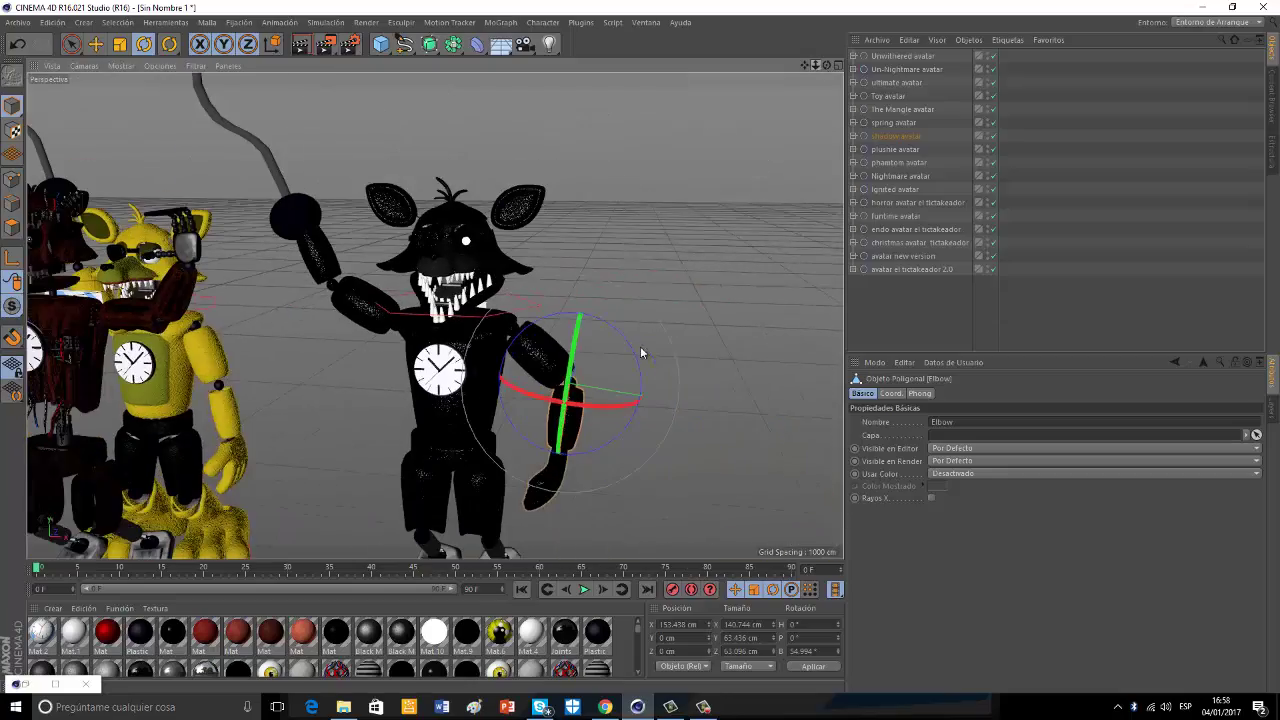
Raise the Un-Nightmare avatar's hook arm and forearm, and rotate its other forearm slightly.
drag(805, 65, 700, 350)
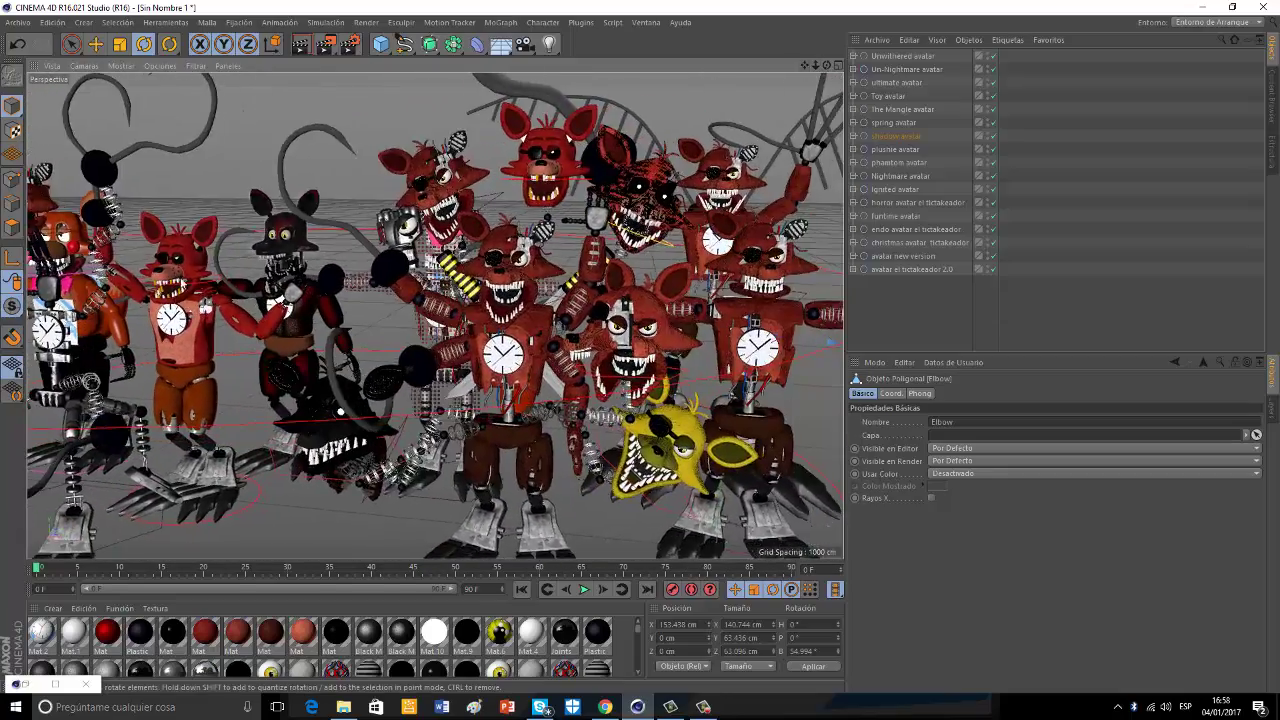
scroll(197, 278, up, 5)
scroll(246, 272, up, 1)
click(245, 284)
drag(290, 214, 297, 272)
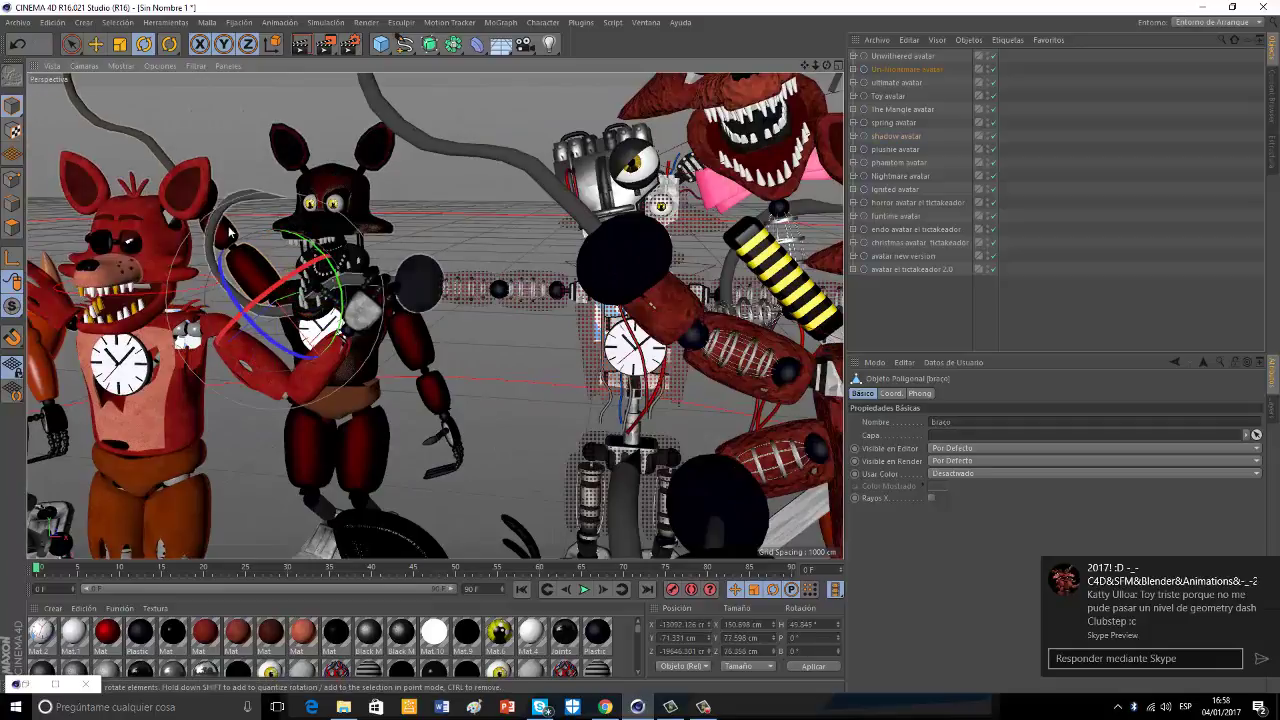
drag(284, 206, 303, 246)
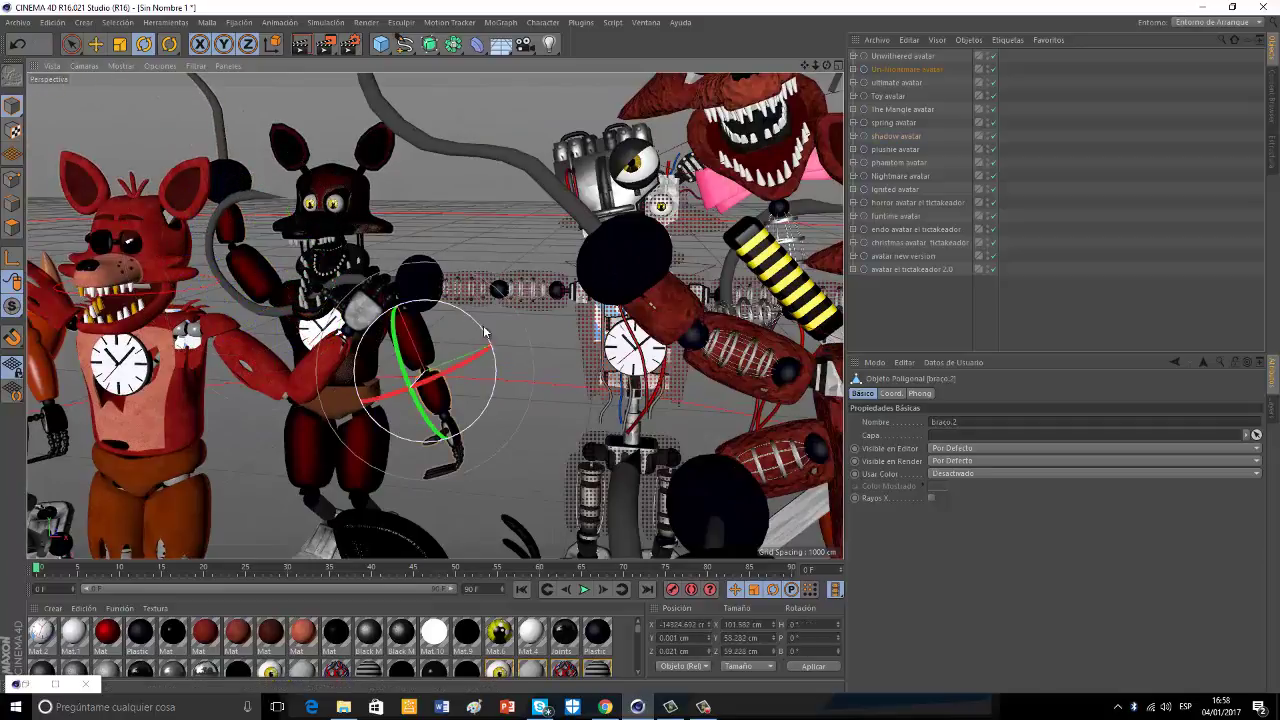
Move the whole horror avatar upward to a height of about 420 cm.
drag(826, 65, 639, 47)
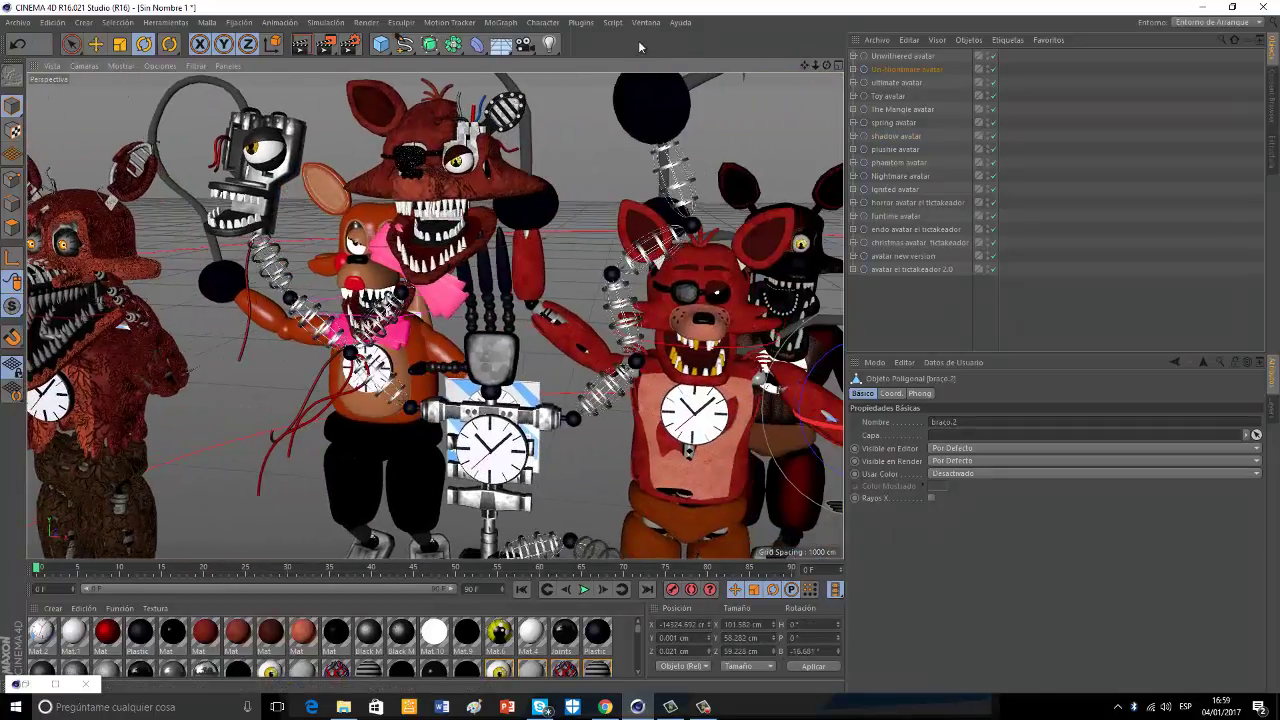
mouse_move(815, 65)
mouse_down()
mouse_move(640, 355)
mouse_move(620, 355)
mouse_move(640, 350)
mouse_move(826, 70)
mouse_up()
click(892, 202)
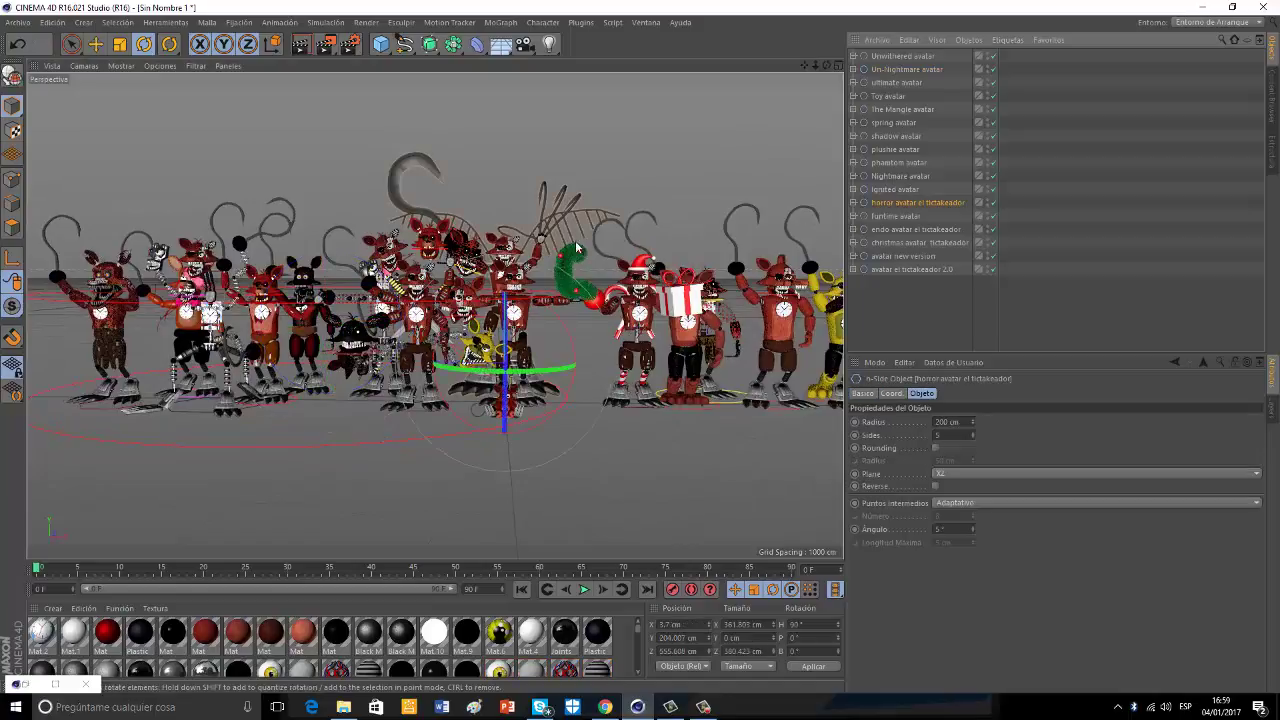
click(95, 44)
drag(505, 248, 505, 216)
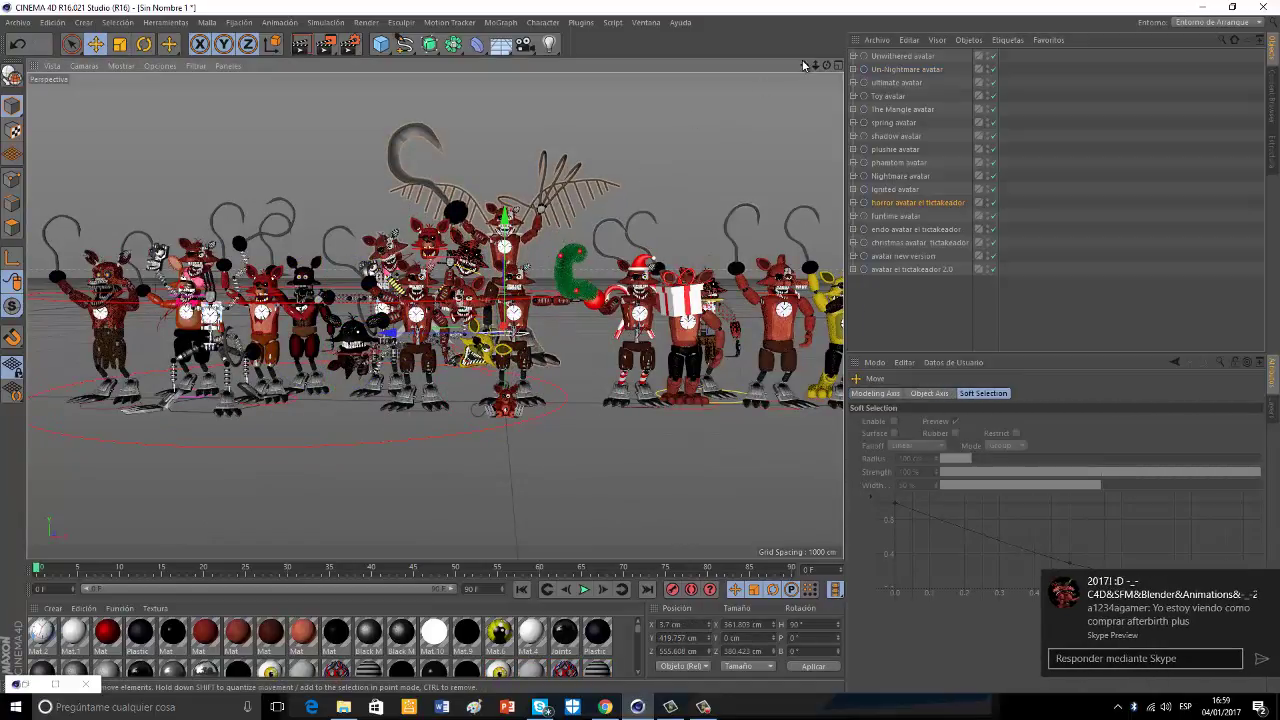
Show all four views and reposition The Mangle avatar in the top view.
click(838, 66)
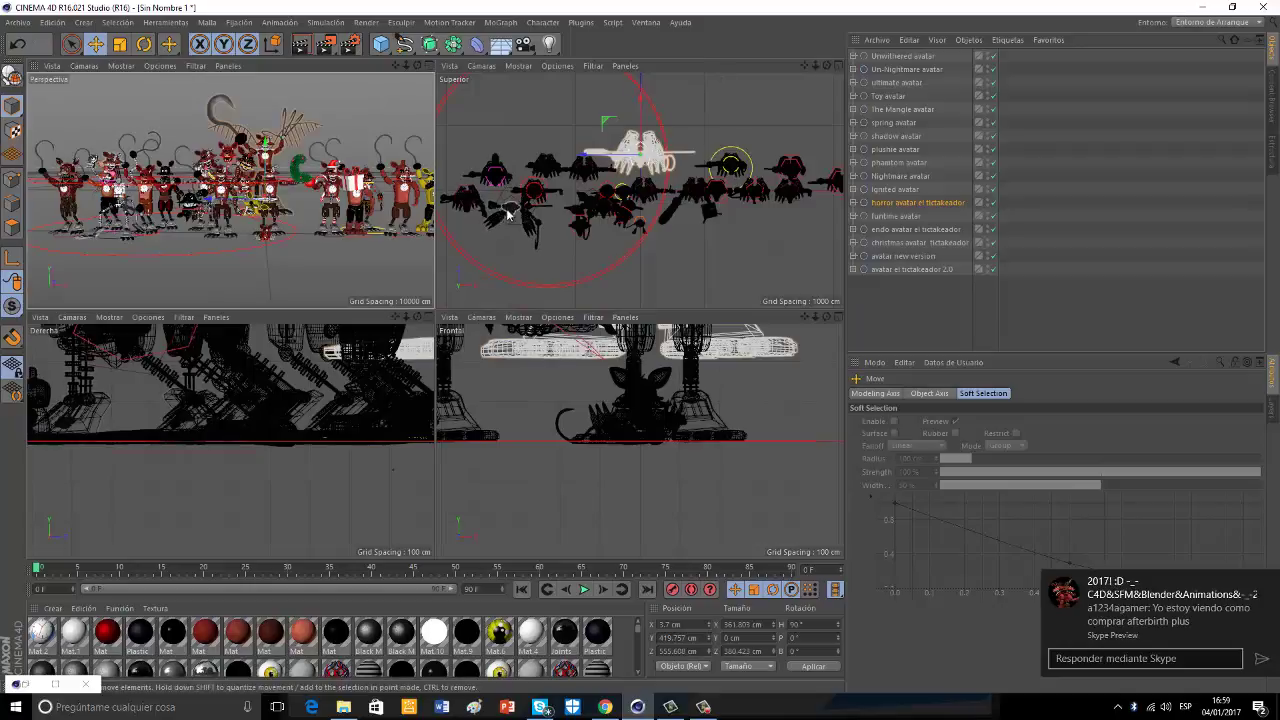
click(508, 227)
click(507, 228)
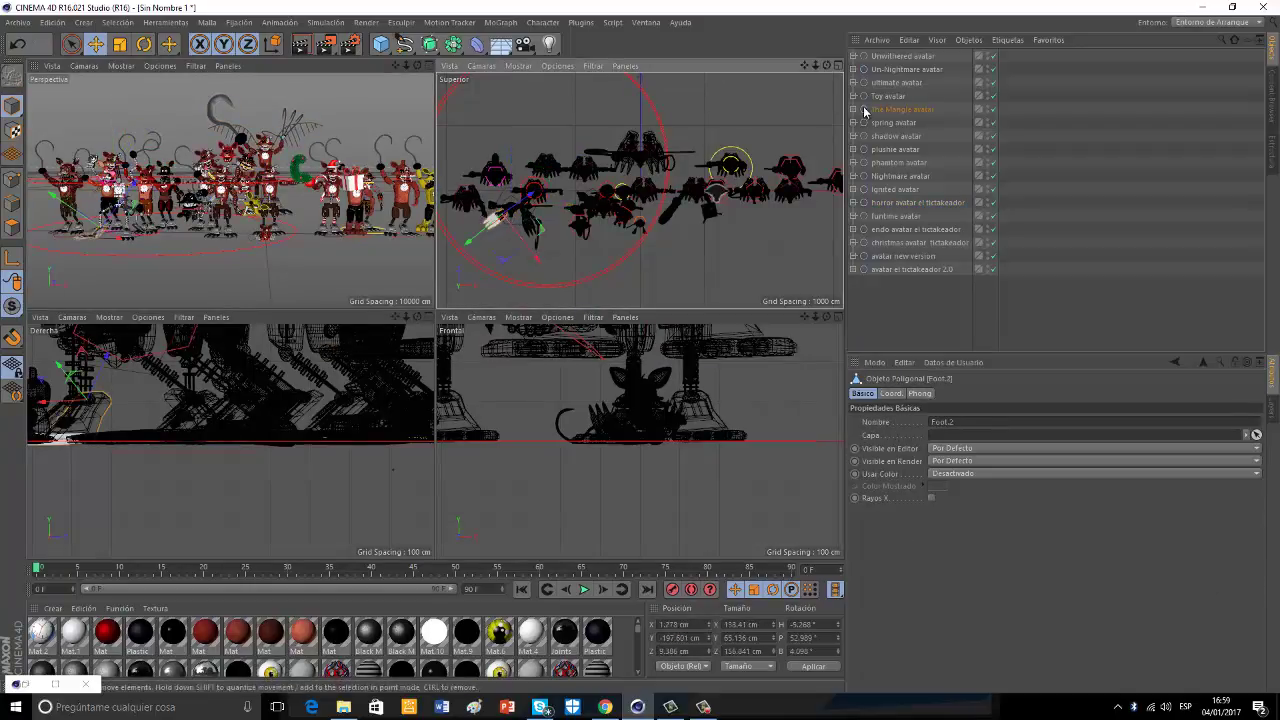
click(900, 109)
click(533, 191)
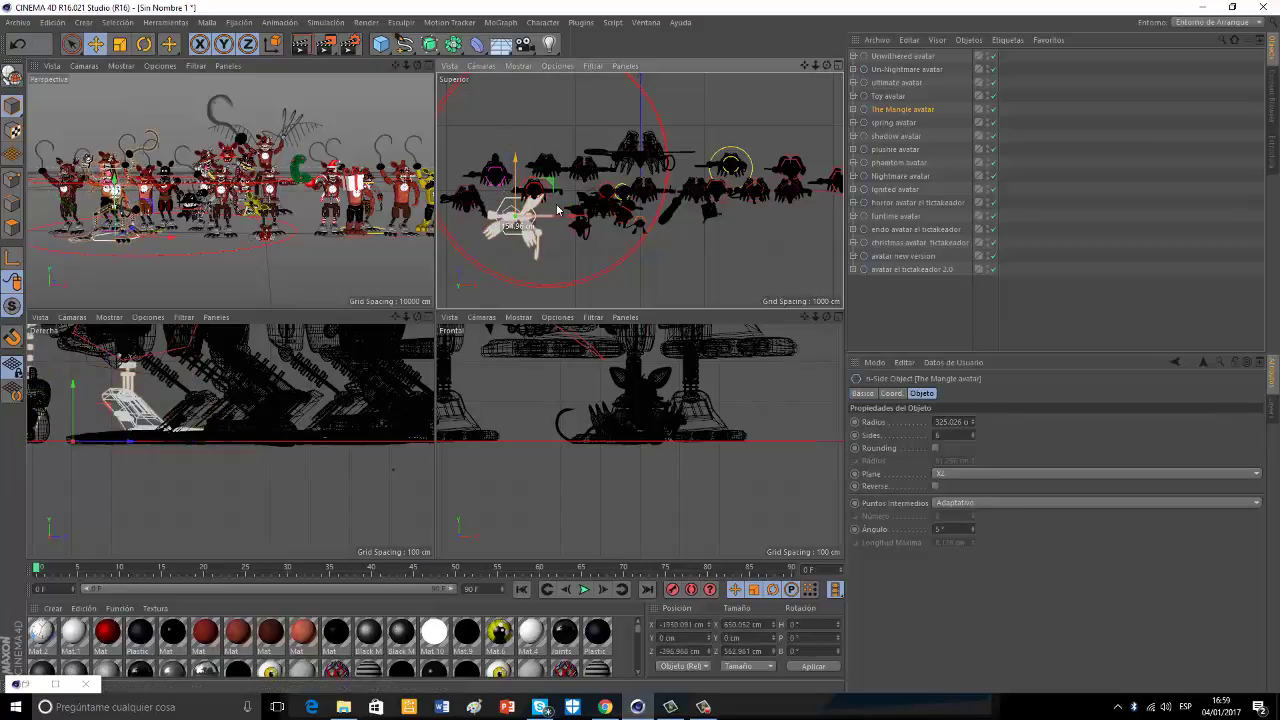
Move the avatar new version in front of the row's far end, to about X 2813 cm and Z -413 cm.
click(888, 257)
drag(570, 157, 805, 198)
drag(803, 66, 518, 331)
drag(620, 205, 668, 200)
drag(395, 66, 438, 316)
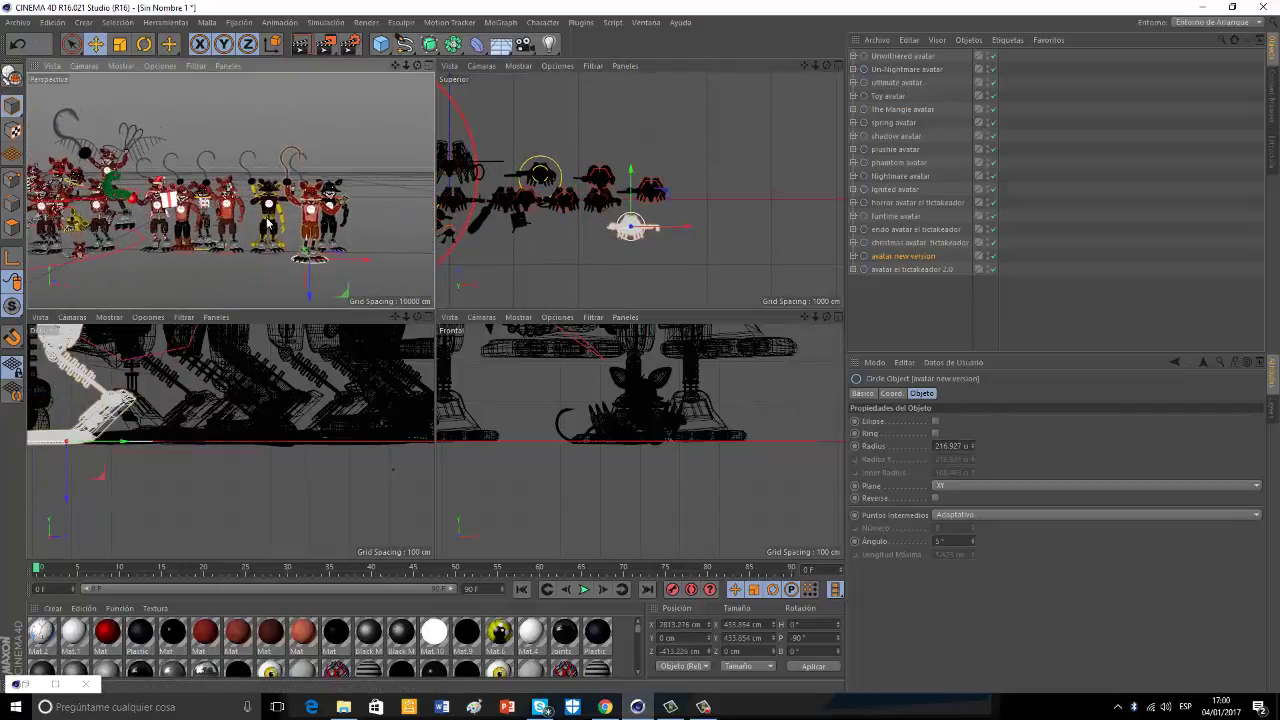
Move the spring avatar sideways into the gap between the Funtime and phantom avatars.
click(596, 180)
click(901, 123)
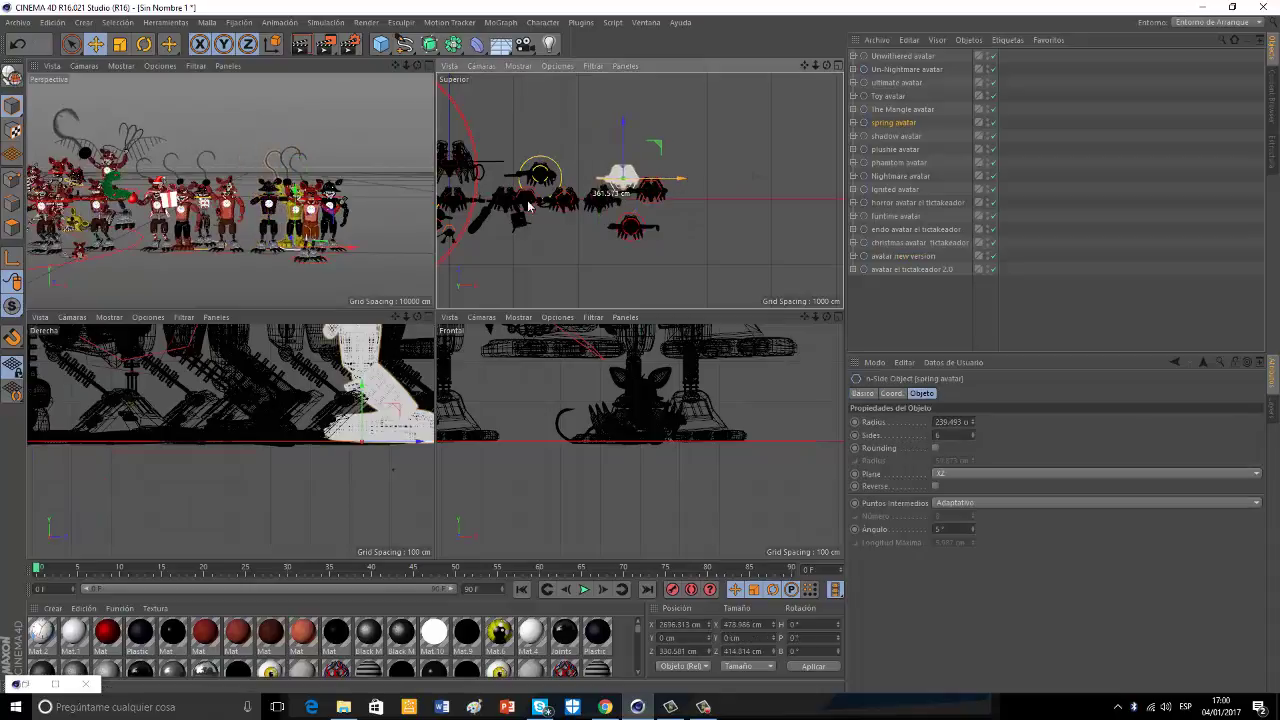
drag(349, 247, 309, 247)
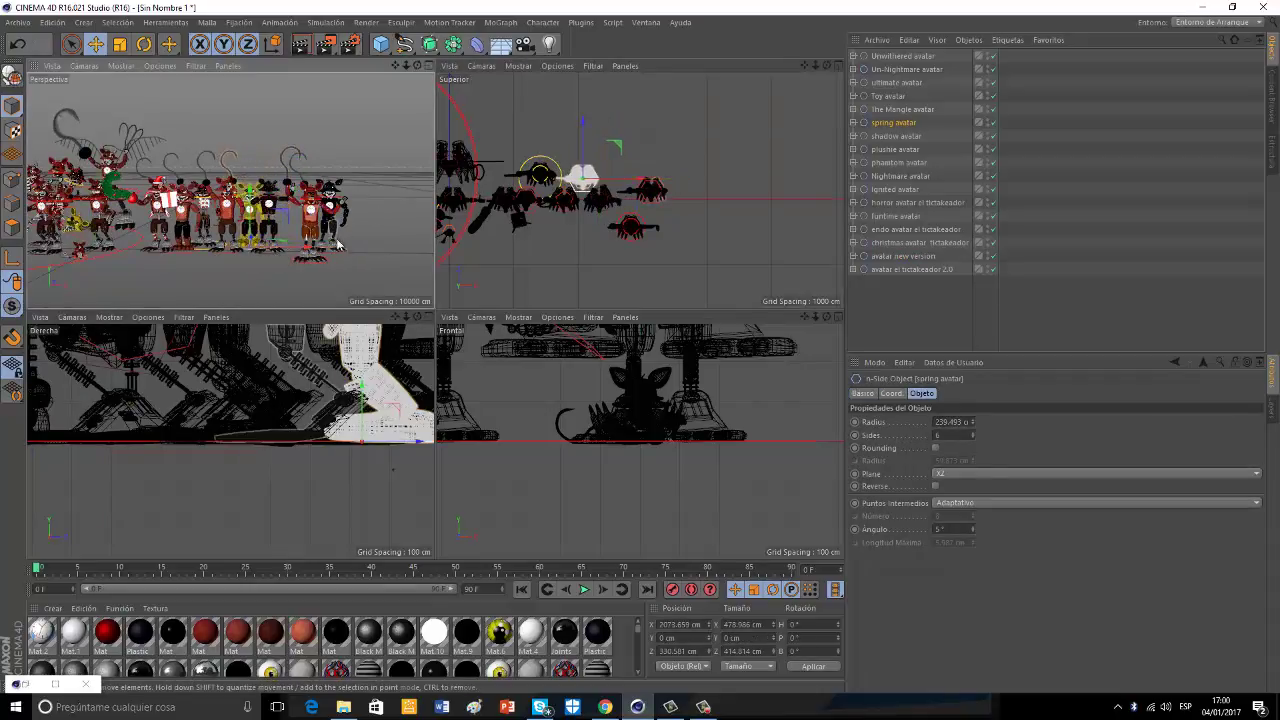
Shift the avatar new version back toward the front row and place the shadow avatar behind it.
click(893, 256)
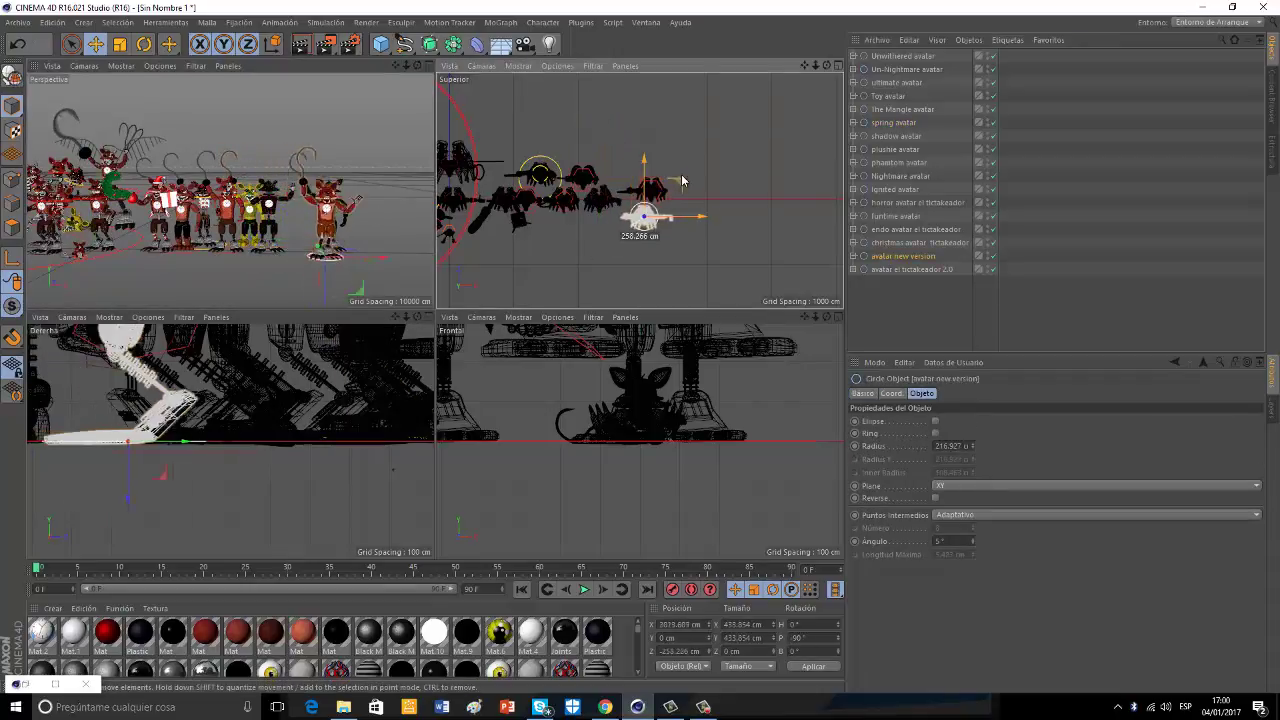
click(896, 136)
mouse_move(685, 153)
mouse_down()
mouse_move(709, 143)
mouse_move(696, 138)
mouse_up()
Move the ignited avatar sideways along the back row to about X 1141 cm.
click(542, 173)
click(895, 189)
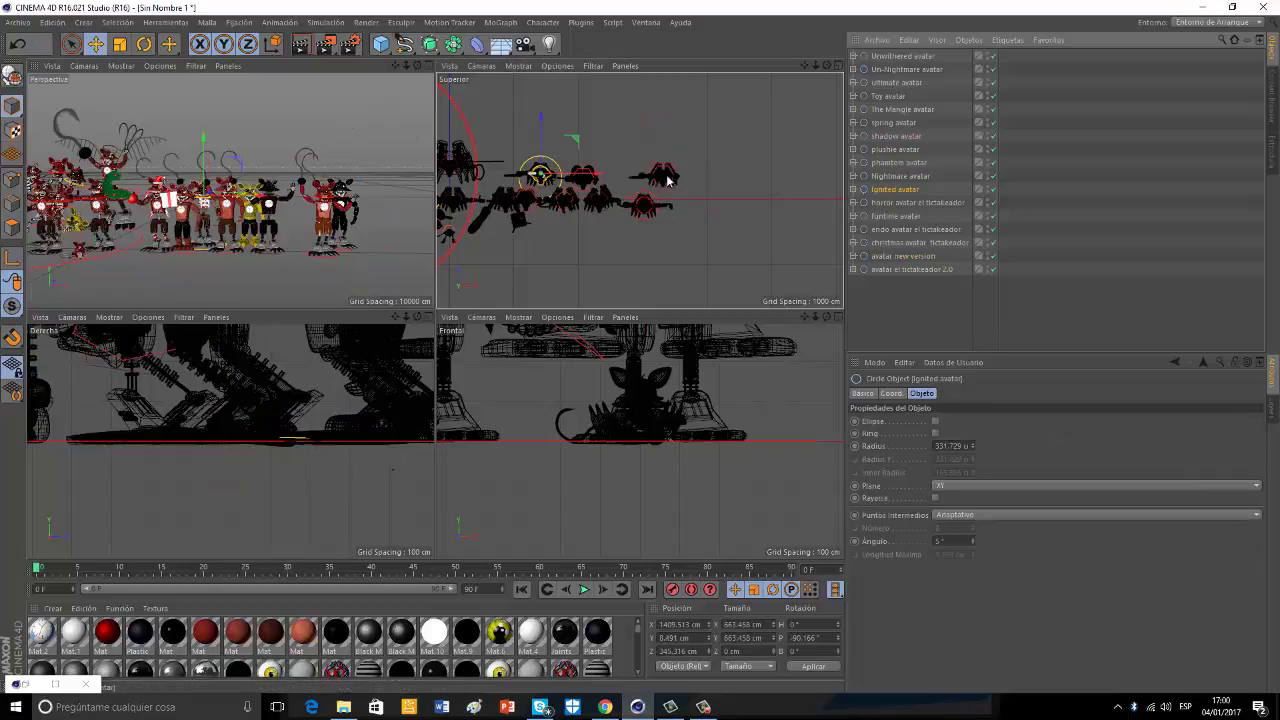
drag(598, 178, 575, 197)
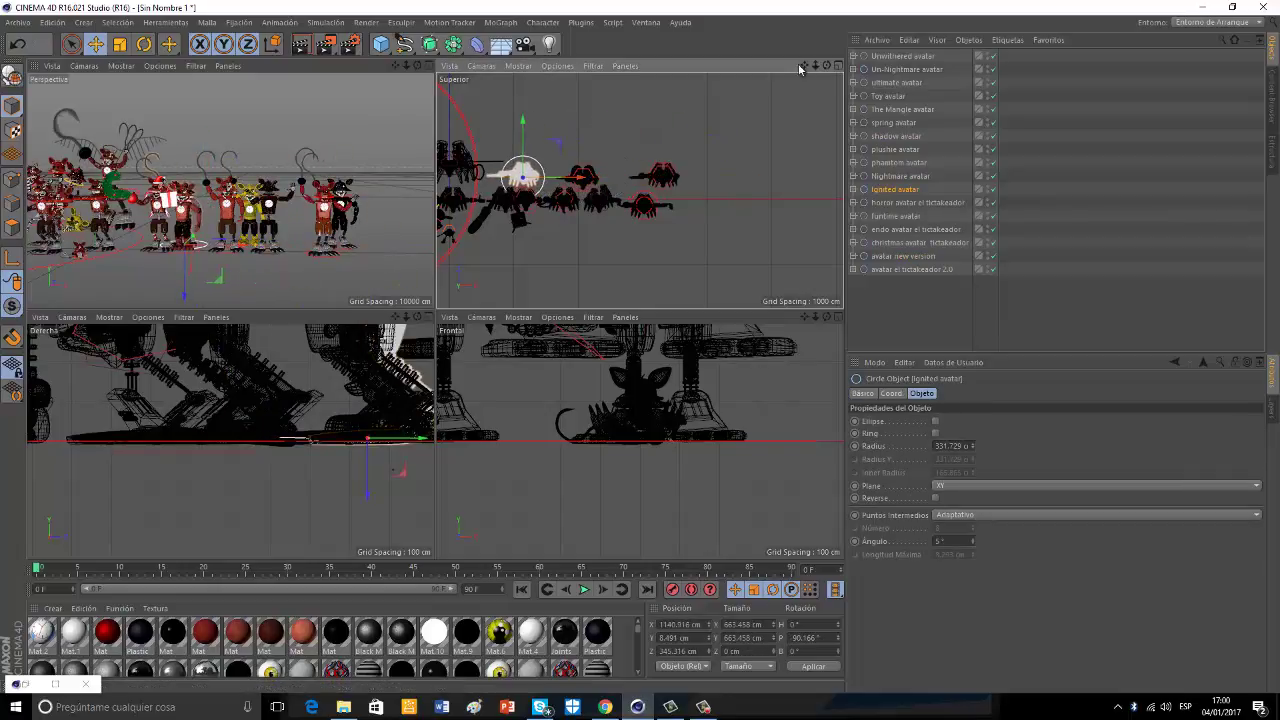
drag(645, 318, 663, 273)
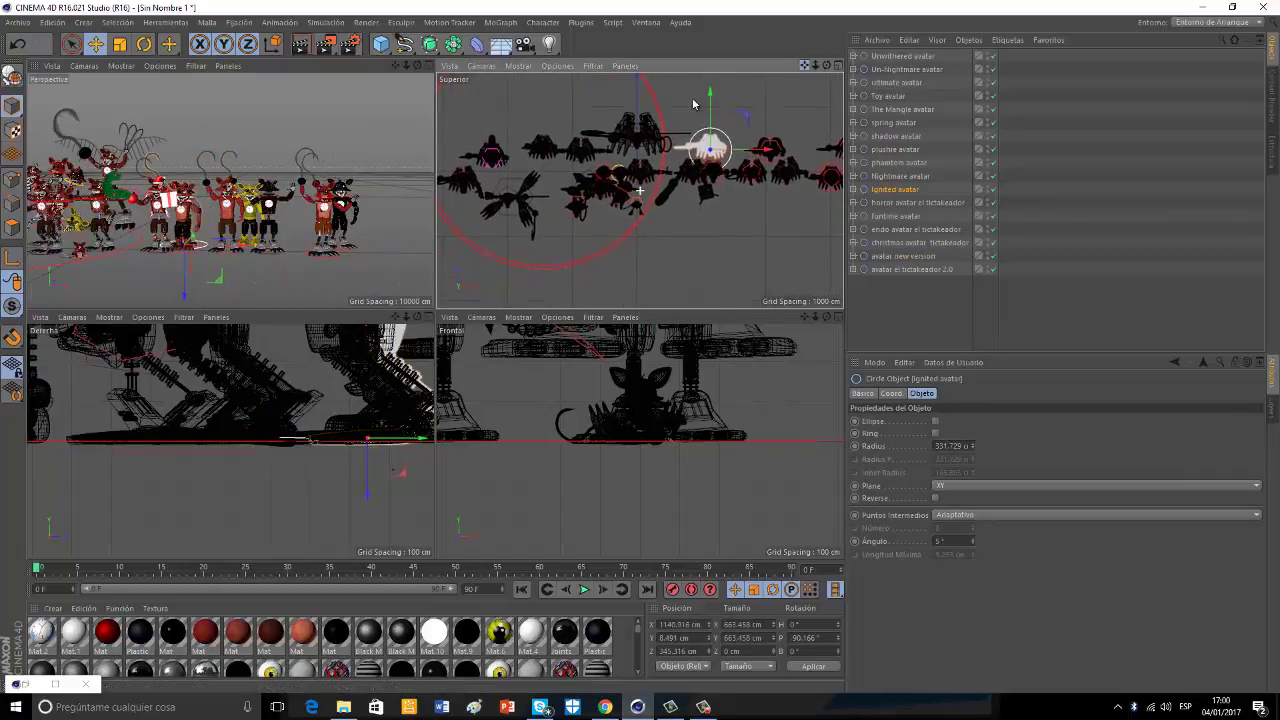
Nudge the Mangle avatar slightly toward the back row and return to an enlarged perspective view of the group.
click(506, 199)
click(902, 109)
mouse_move(542, 161)
mouse_down()
mouse_move(566, 148)
mouse_move(550, 148)
mouse_up()
click(593, 191)
click(888, 83)
click(429, 66)
scroll(330, 265, up, 7)
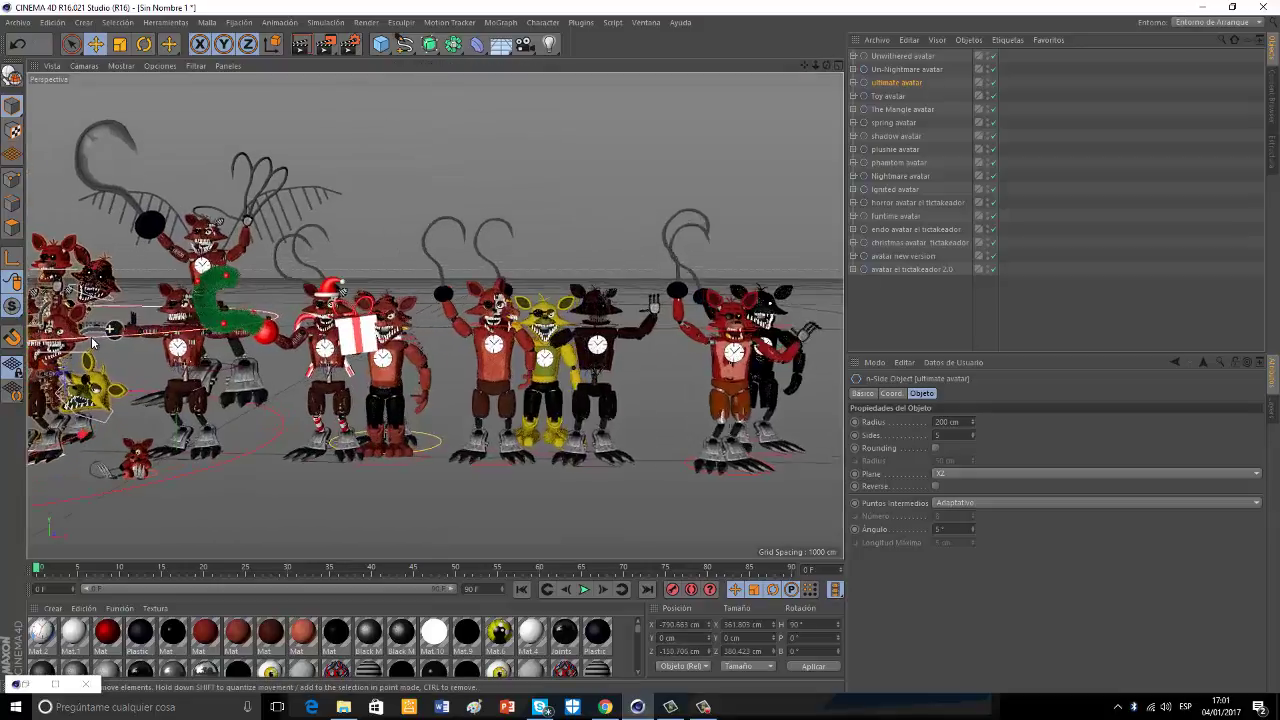
Rotate the hook arm of avatar el tictakeador 2.0 upward into a raised pose.
click(203, 332)
click(145, 44)
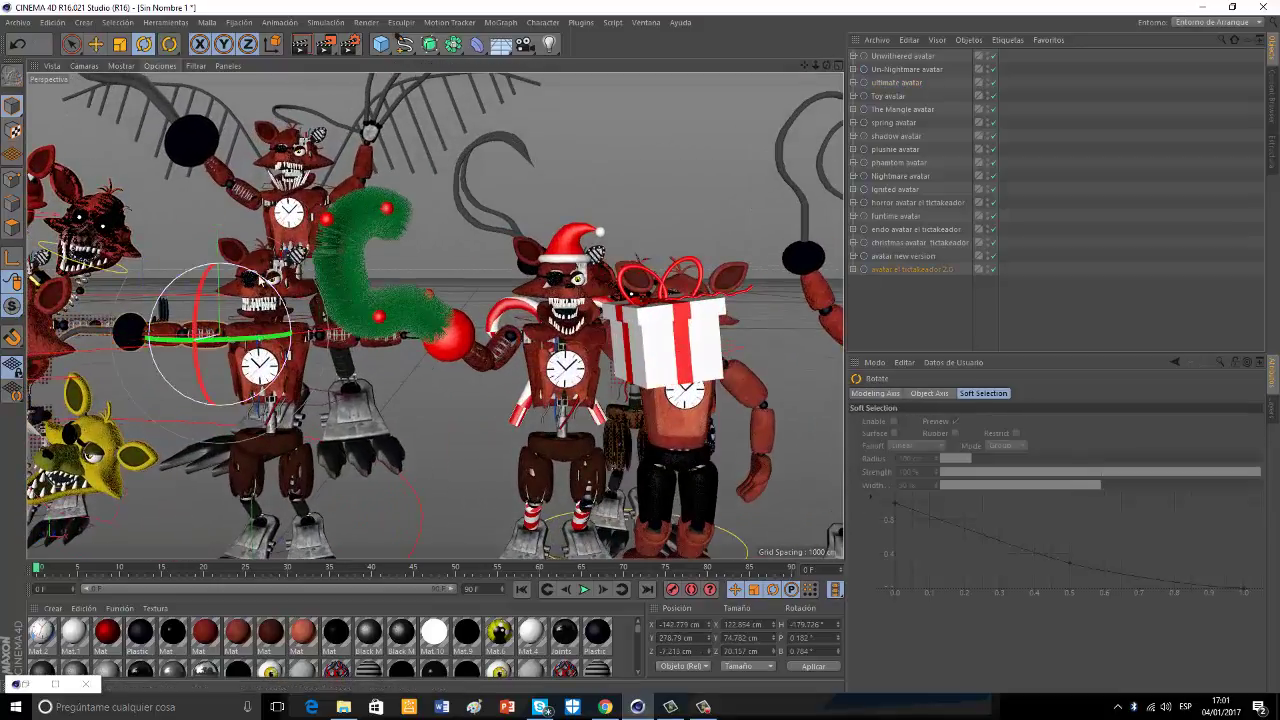
click(256, 288)
drag(256, 288, 302, 401)
Lower the left arm of avatar el tictakeador 2.0 and bend its elbow to about -30.4°.
click(328, 337)
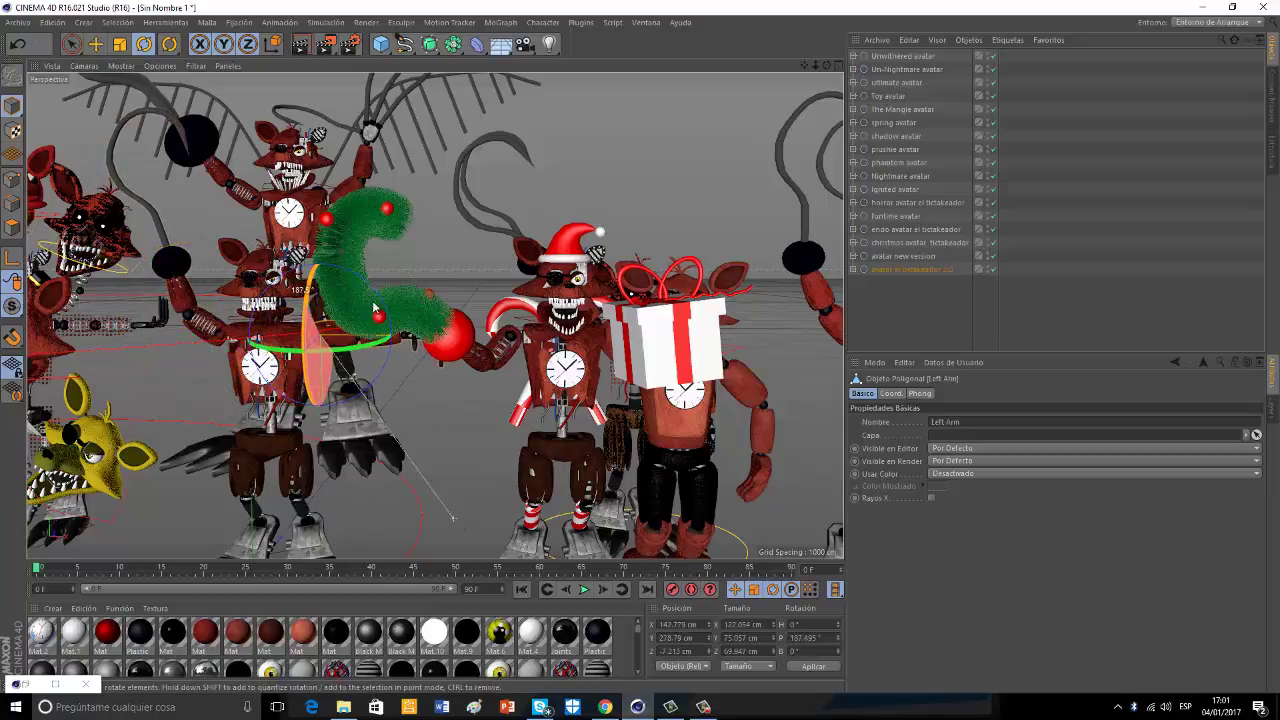
drag(377, 296, 404, 363)
click(351, 368)
drag(348, 299, 393, 285)
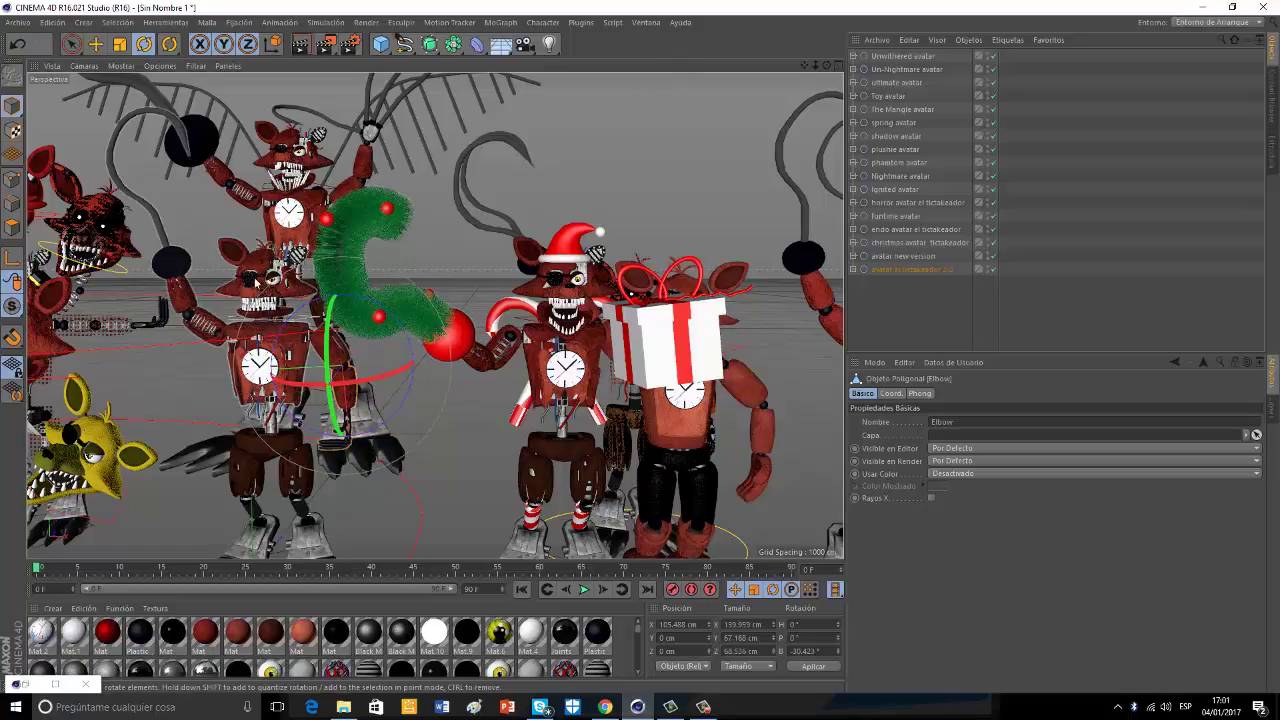
Rotate the seated plushie avatar's right arm so that its hook is raised.
alt+middle_drag(643, 354, 571, 249)
scroll(391, 484, up, 4)
scroll(391, 484, up, 5)
click(410, 396)
click(347, 465)
drag(347, 465, 421, 397)
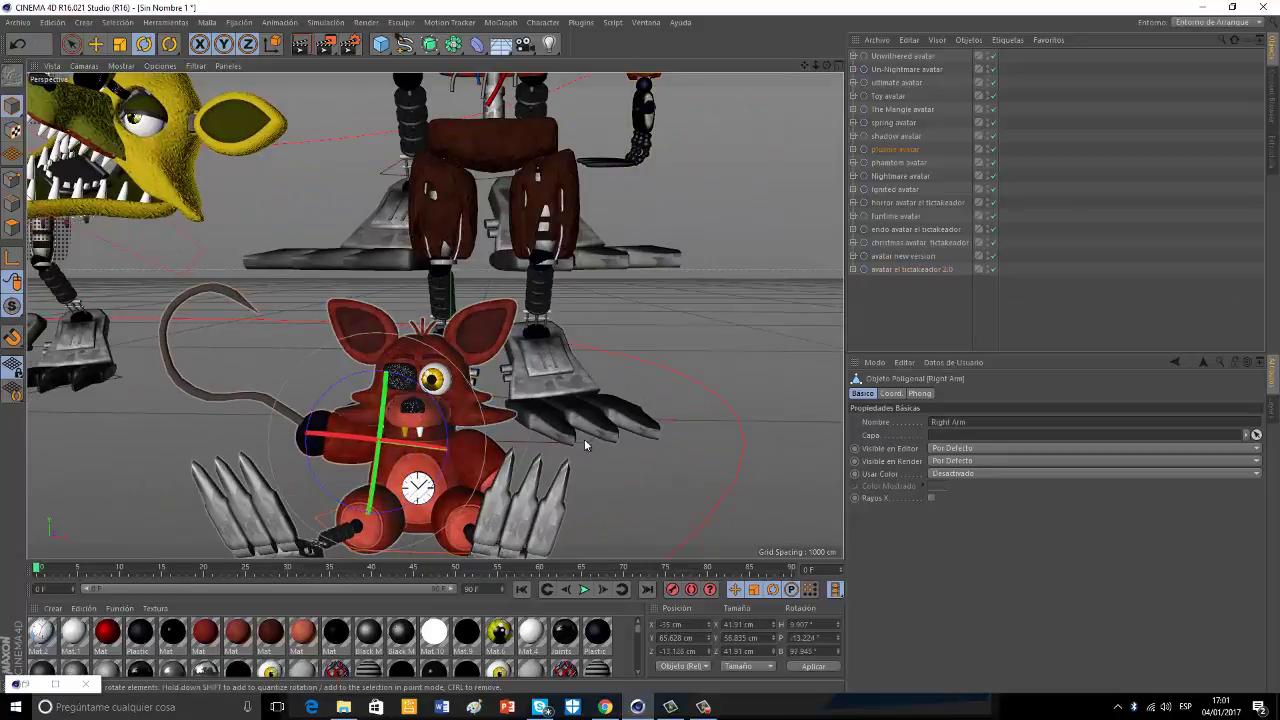
Add a camera framing the whole group and set its focal length to about 33.4 mm.
scroll(482, 450, up, 1)
scroll(641, 352, up, 10)
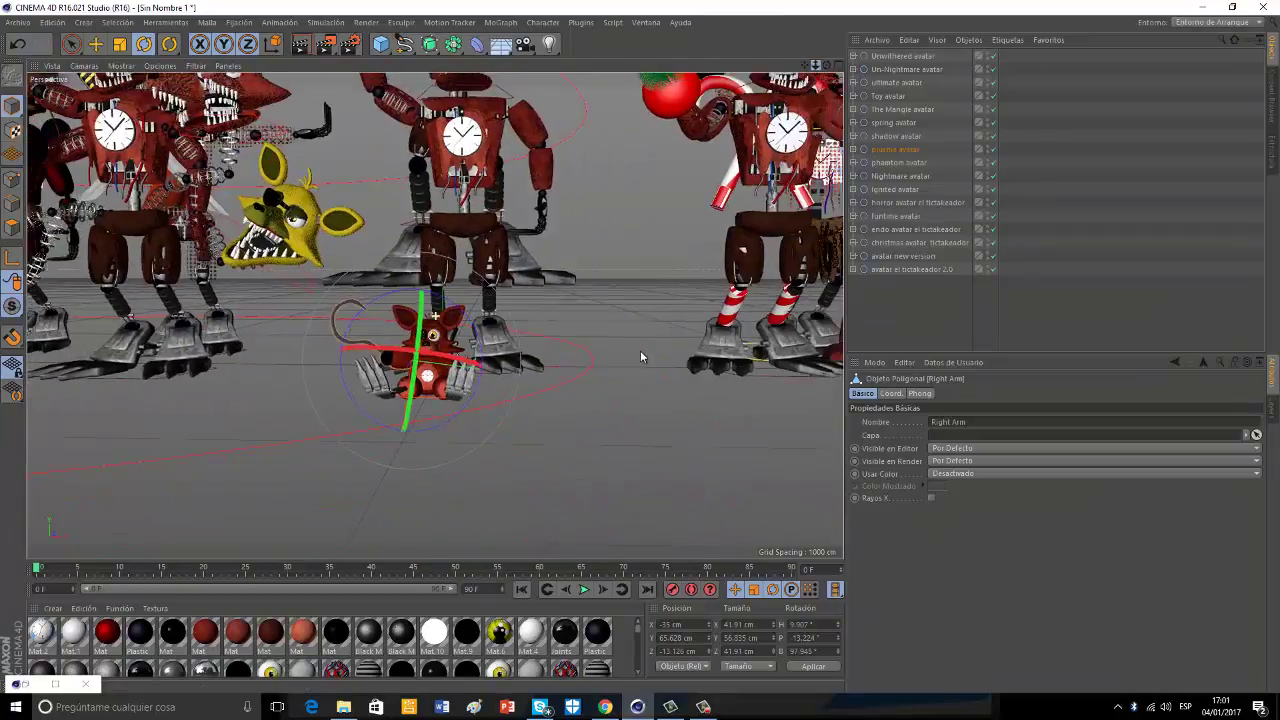
scroll(640, 349, down, 3)
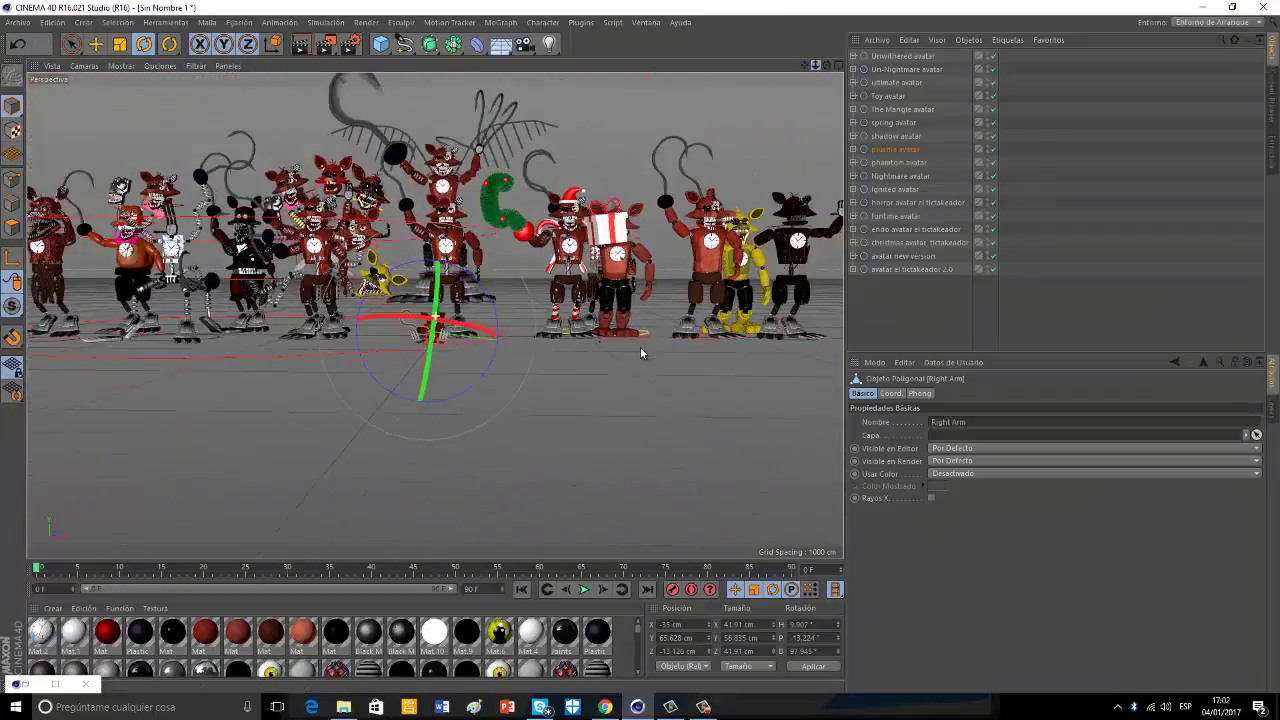
alt+drag(640, 349, 645, 372)
scroll(641, 348, down, 1)
scroll(640, 349, down, 8)
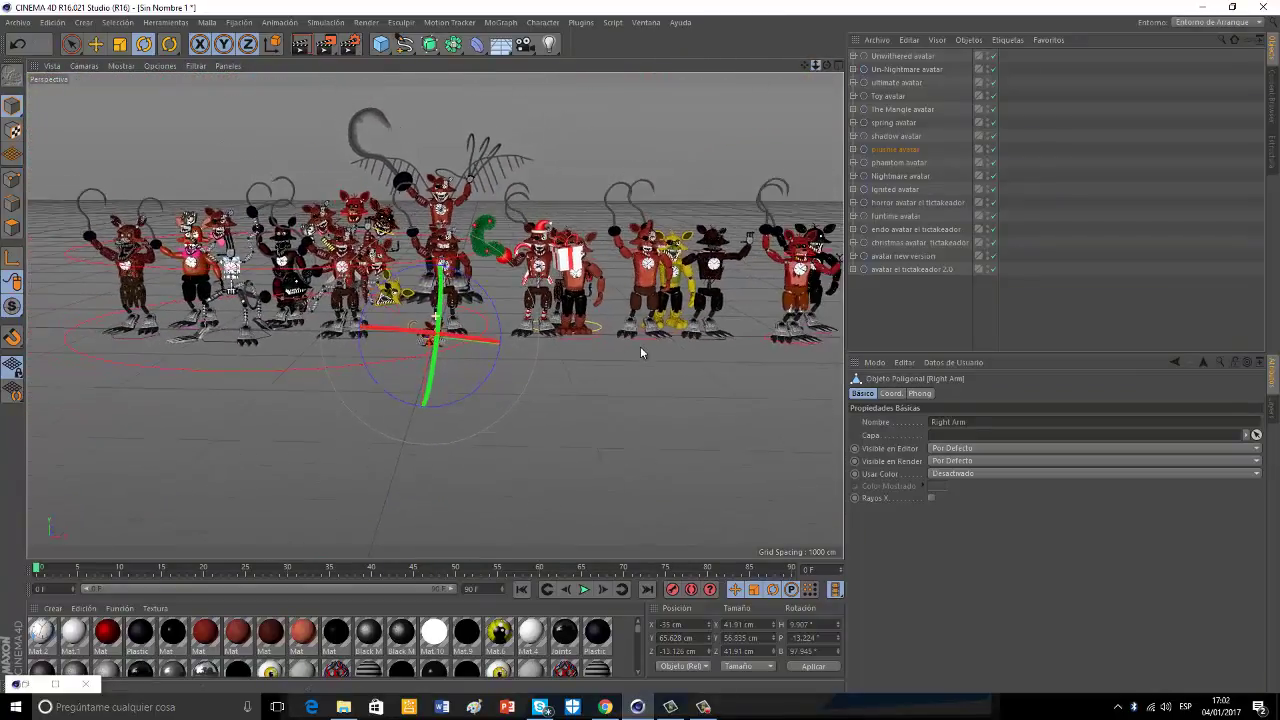
mouse_move(828, 66)
mouse_down()
mouse_move(641, 346)
mouse_move(828, 67)
mouse_up()
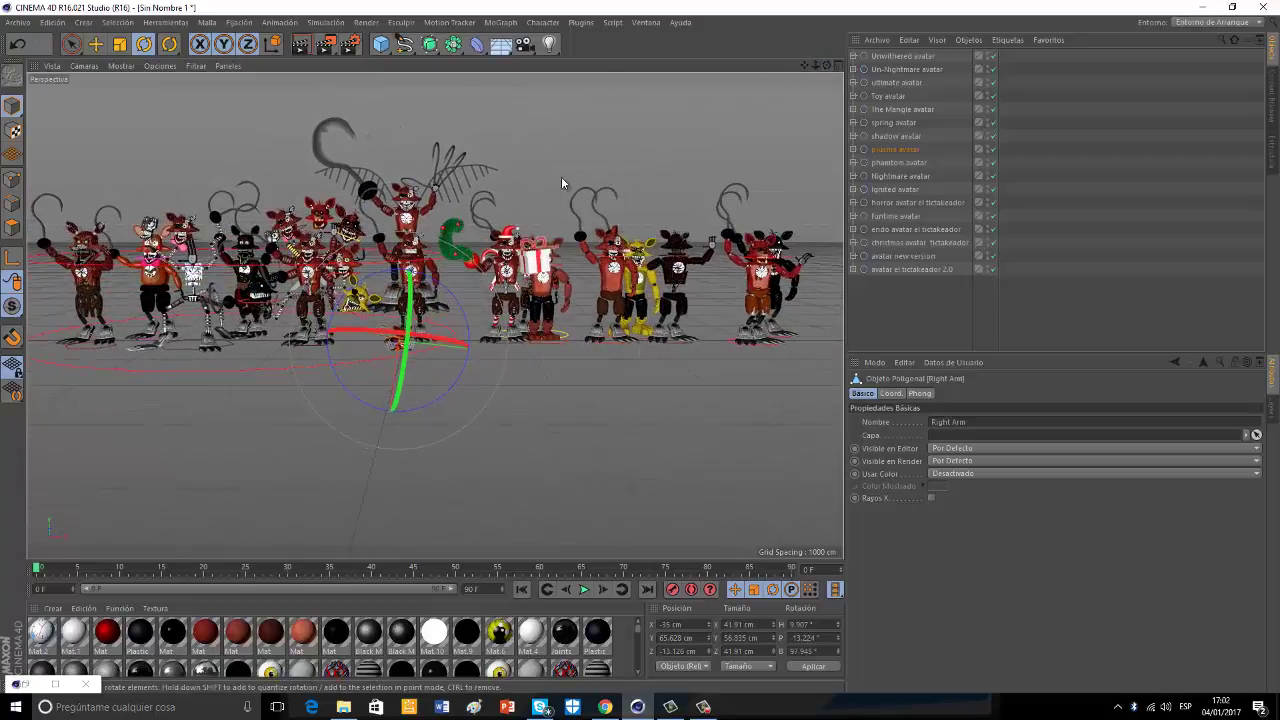
click(525, 44)
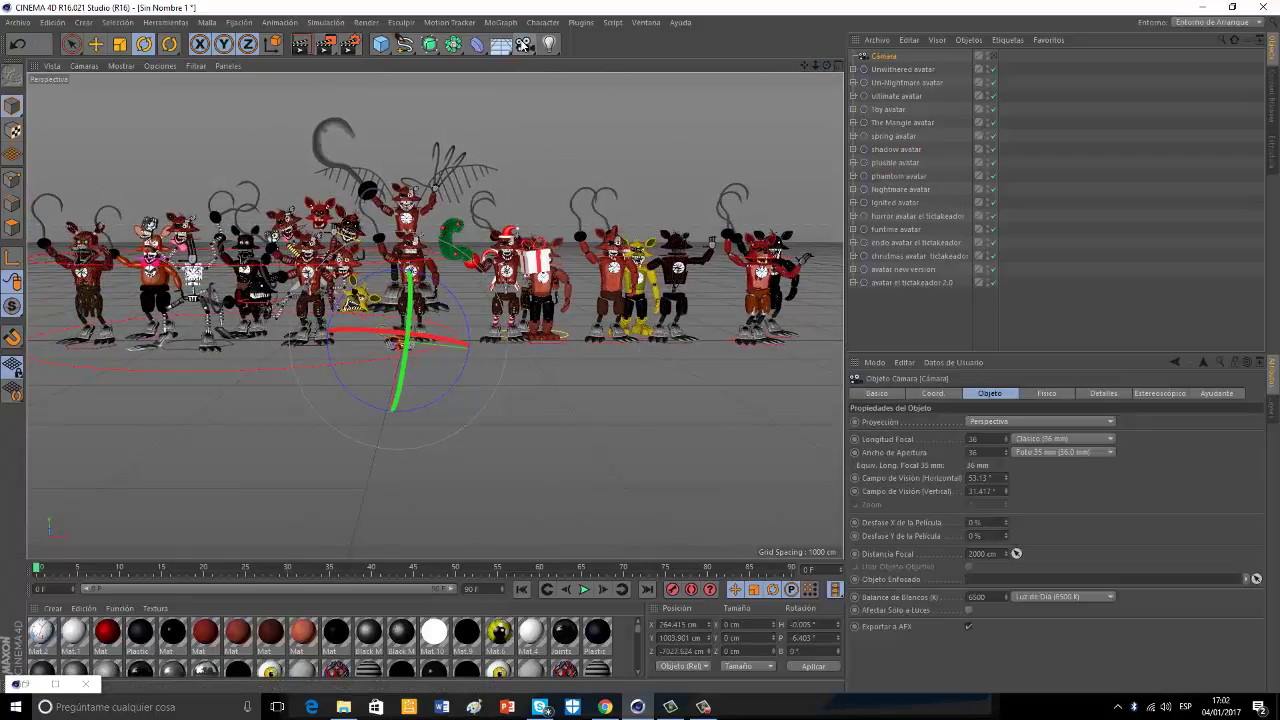
scroll(442, 218, up, 3)
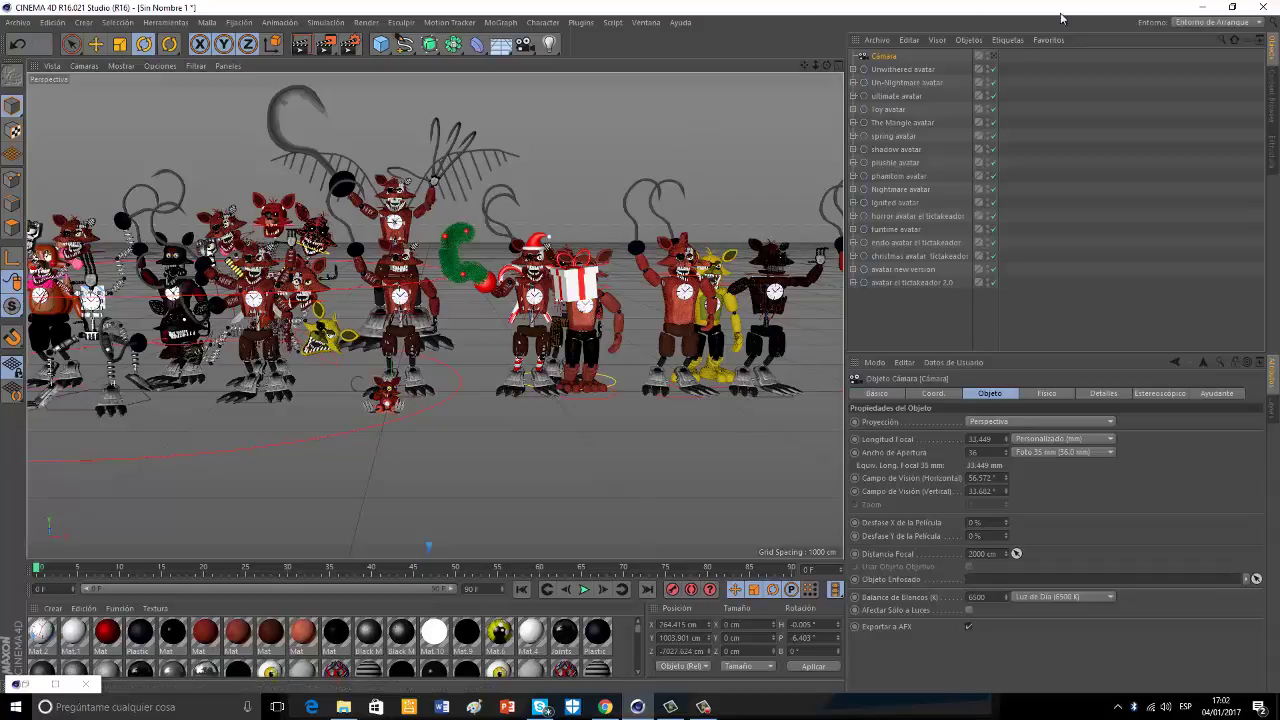
Lift the plushie avatar to about Y 801 cm and shift it sideways to about X 140 cm.
click(385, 398)
click(895, 163)
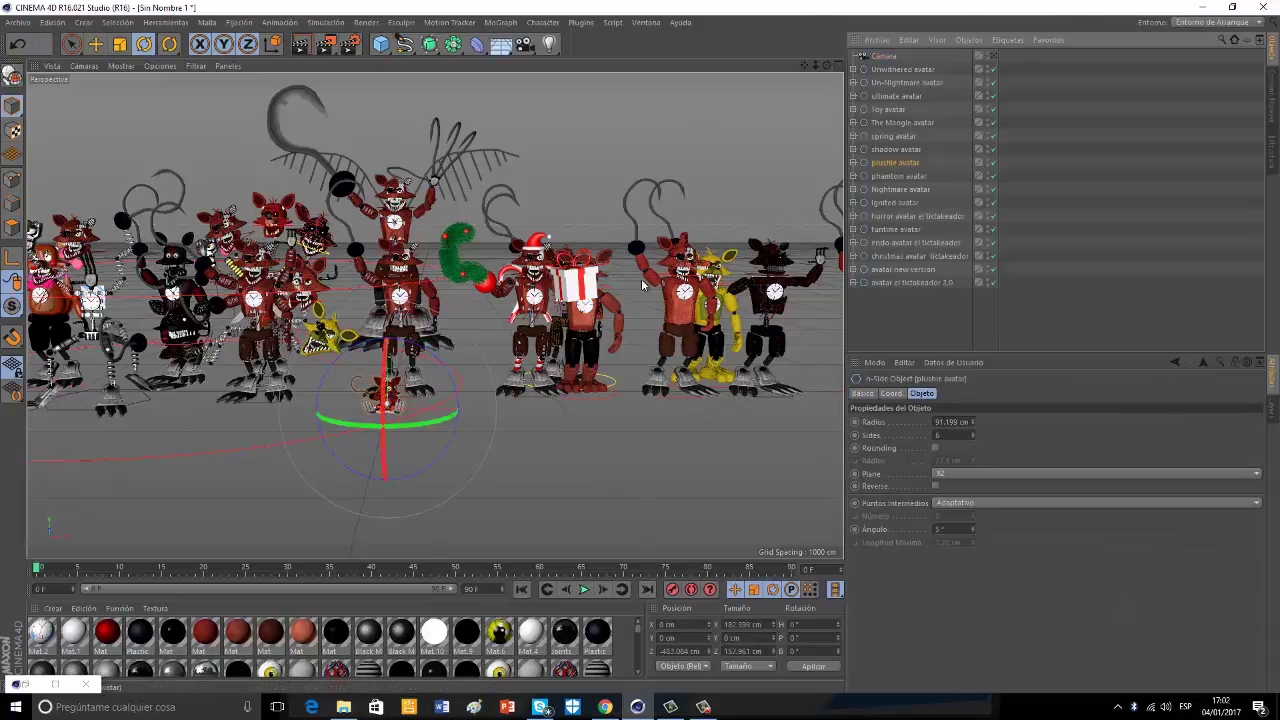
click(96, 45)
drag(387, 308, 380, 276)
drag(390, 199, 389, 134)
scroll(390, 246, up, 10)
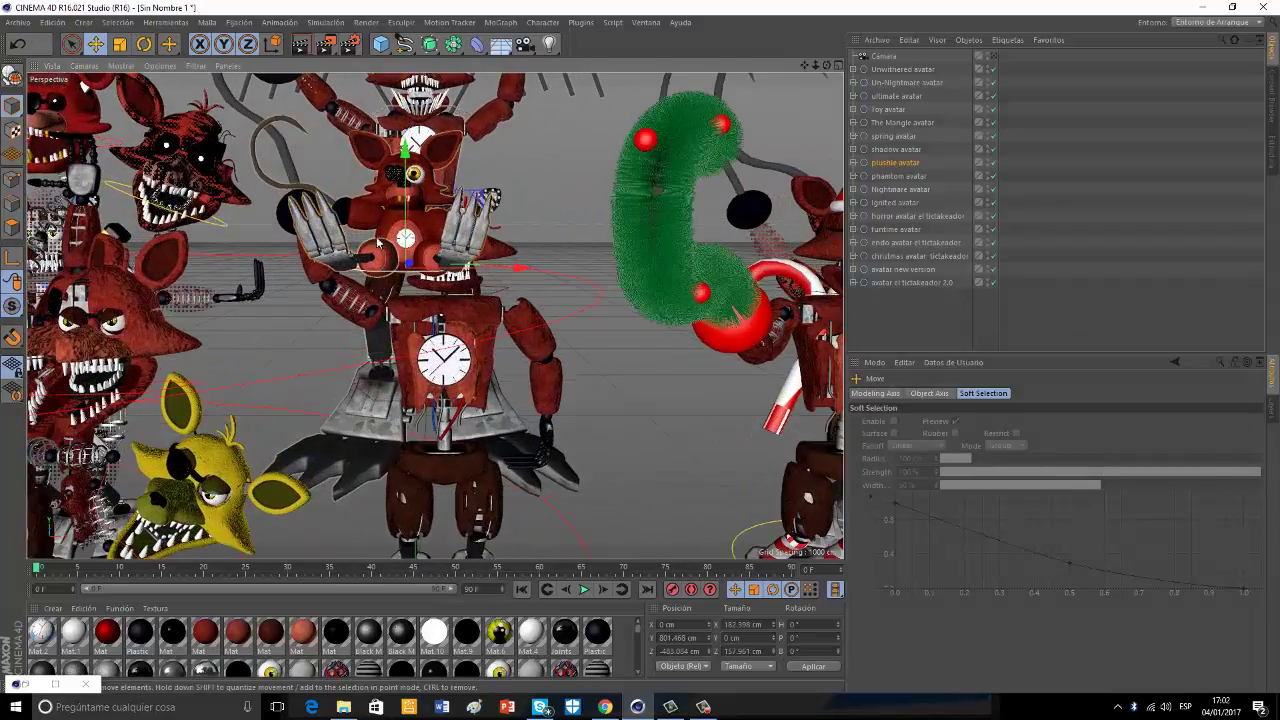
drag(521, 269, 629, 288)
Rotate the left arm of avatar el tictakeador 2.0 so its hand reaches out beneath the plushie avatar.
click(543, 343)
click(143, 44)
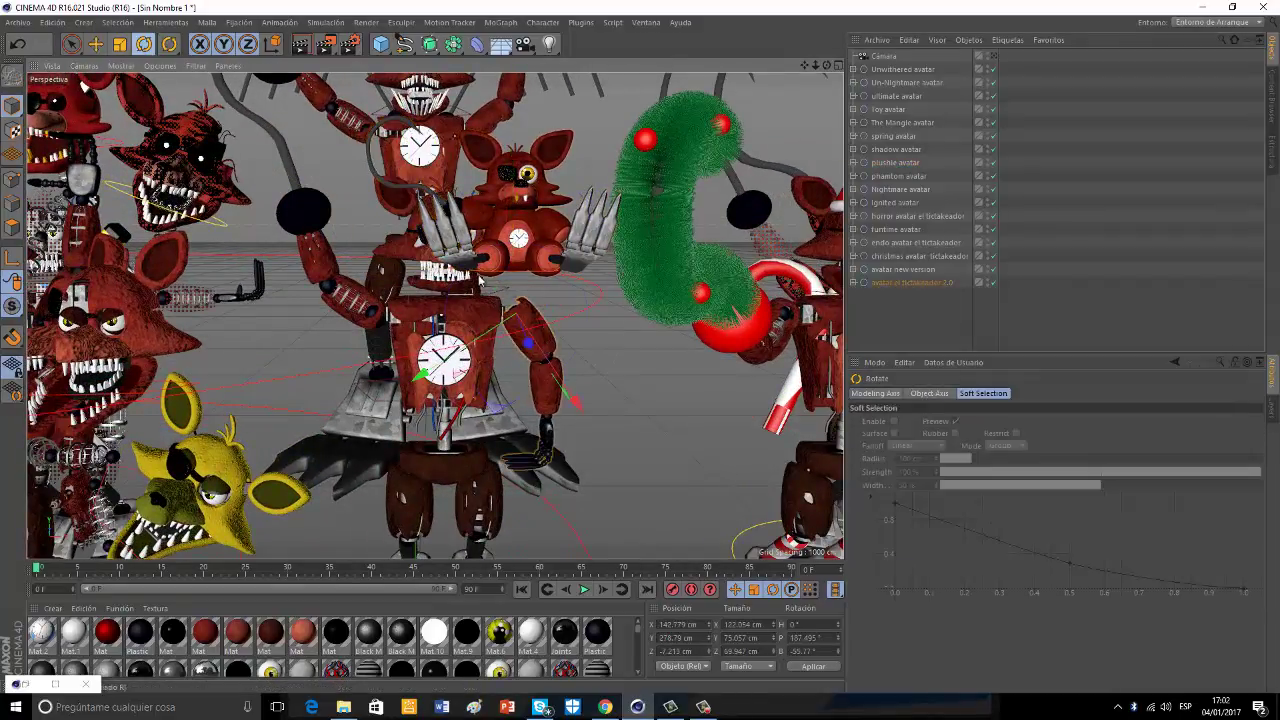
drag(544, 323, 656, 182)
drag(522, 379, 476, 388)
drag(548, 293, 514, 190)
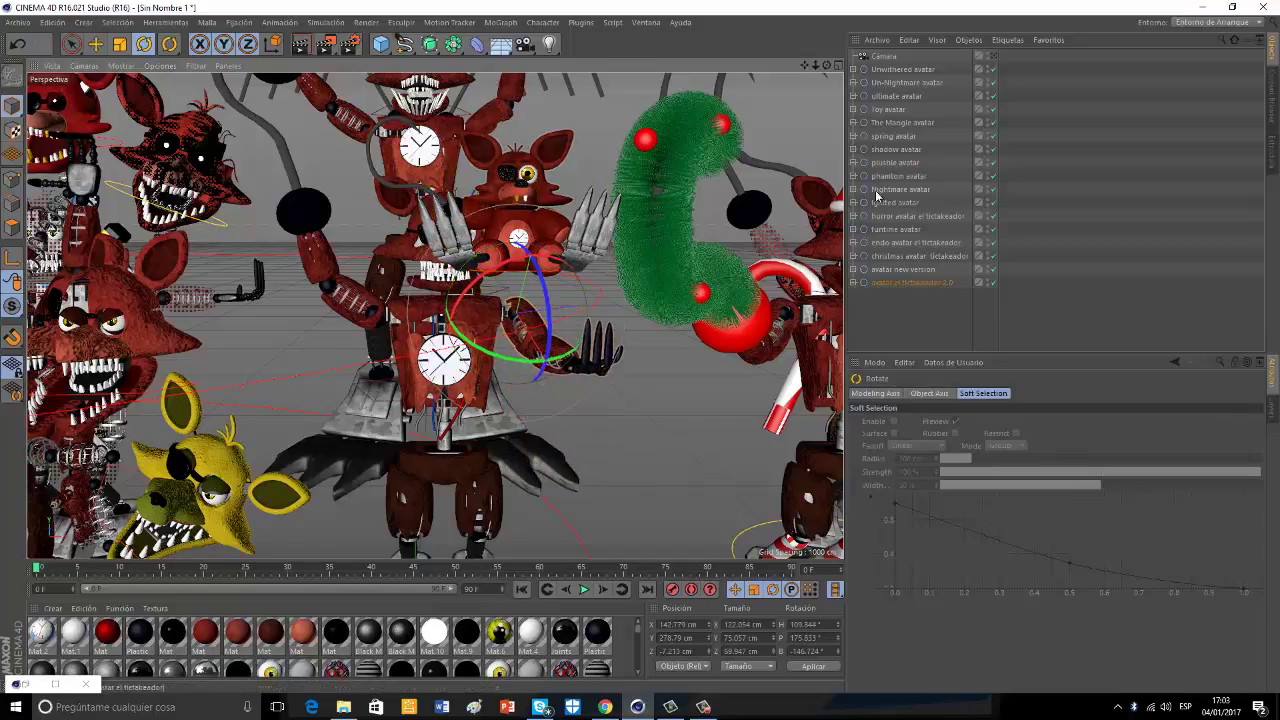
Place the plushie avatar on the hand of avatar el tictakeador 2.0, at about X 295, Y 639 and Z -235 cm.
click(888, 163)
alt+drag(643, 348, 638, 352)
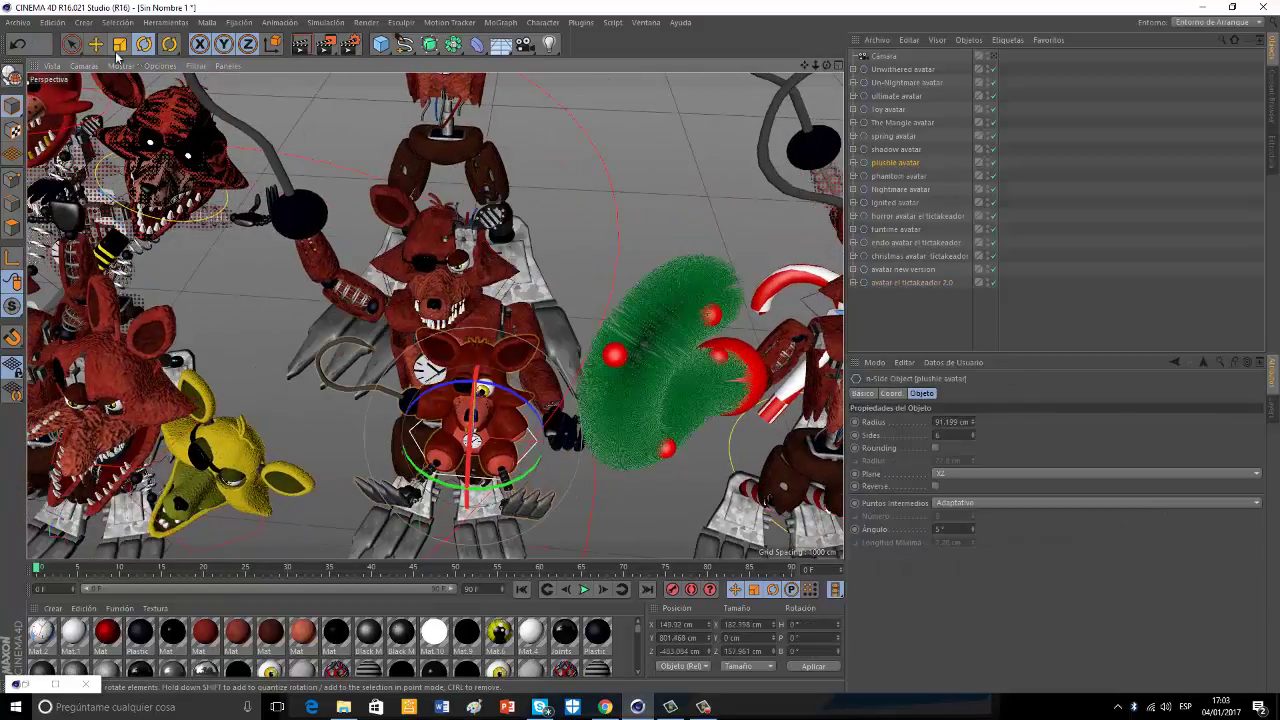
click(97, 45)
drag(547, 397, 655, 348)
drag(586, 294, 577, 361)
drag(564, 378, 580, 322)
scroll(558, 450, up, 5)
alt+drag(560, 449, 616, 217)
drag(653, 267, 675, 269)
drag(566, 250, 543, 168)
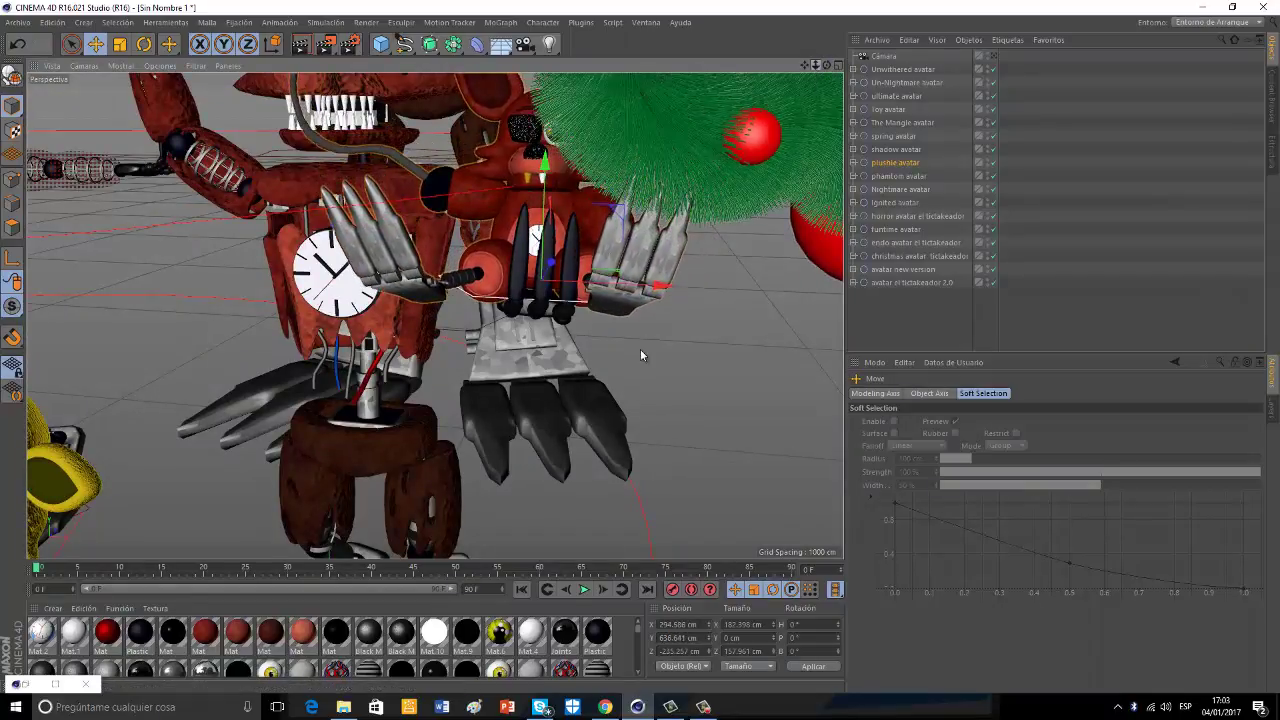
Rotate the Christmas avatar's hook arm that holds the green wreath slightly.
scroll(630, 398, down, 8)
click(590, 287)
key(r)
drag(540, 258, 565, 222)
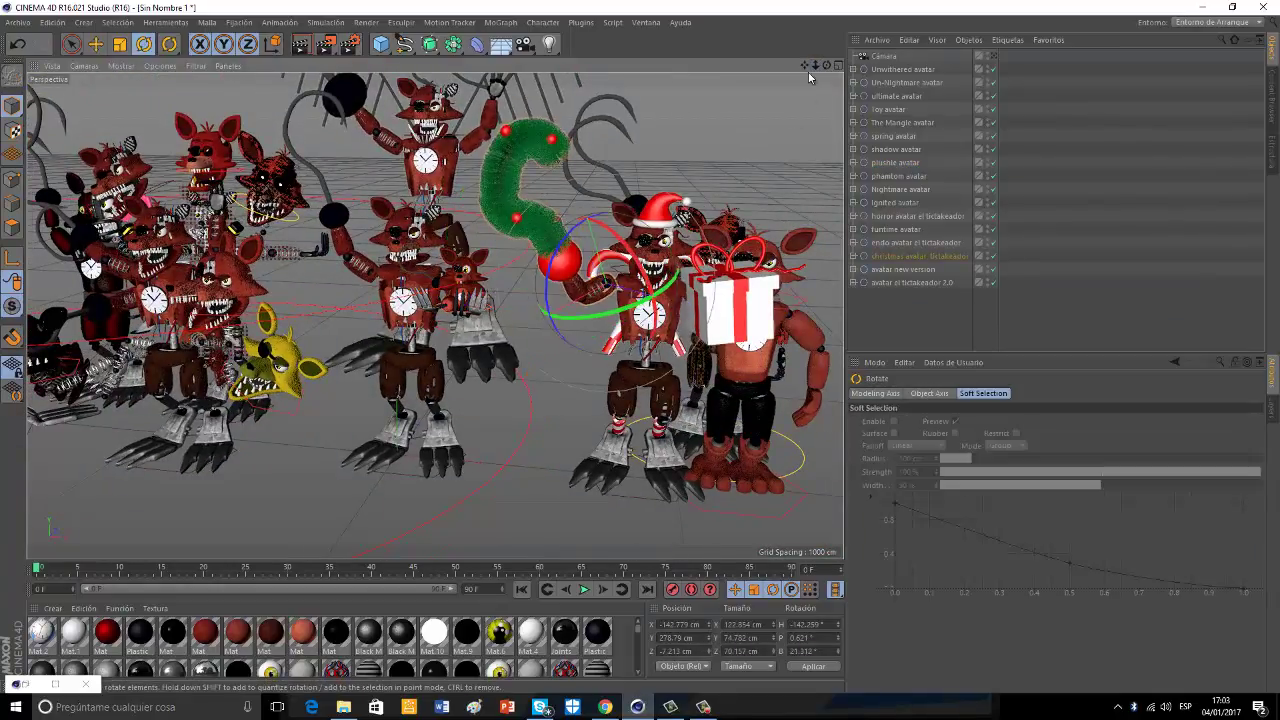
Move the Unwithered avatar sideways out from behind the Christmas avatar's gift and set it farther back.
click(919, 71)
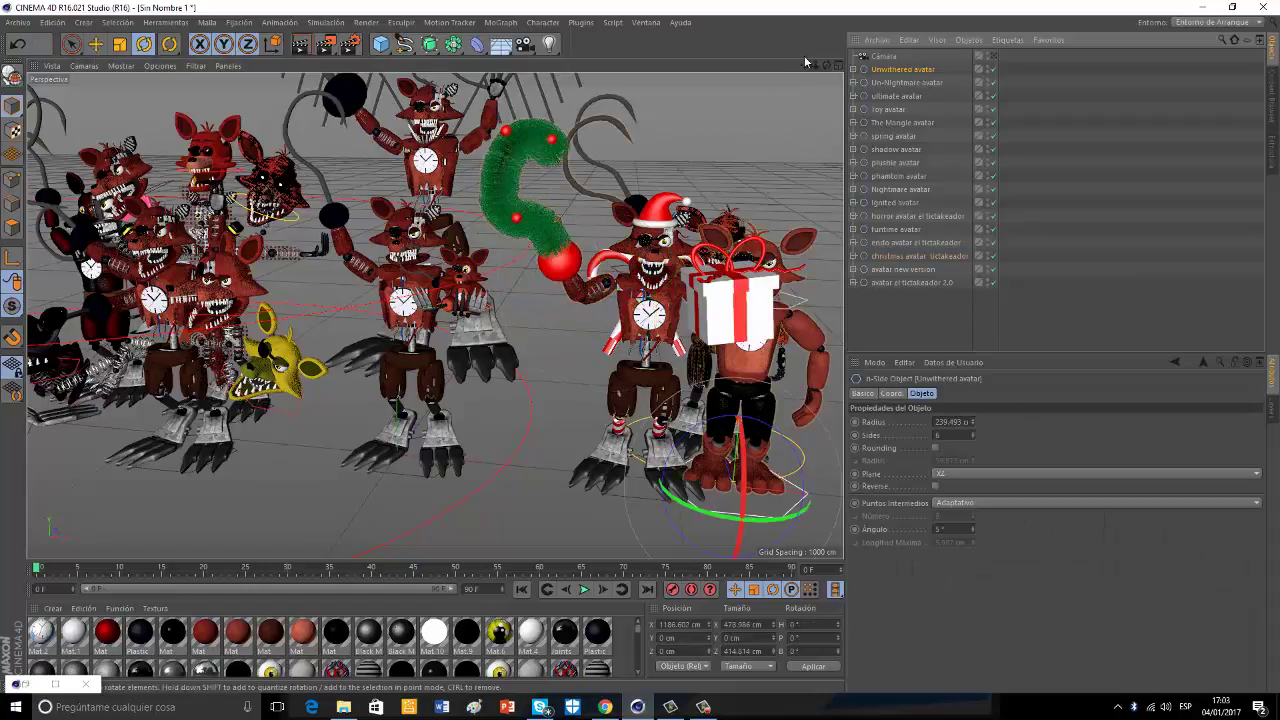
alt+middle_drag(594, 330, 434, 314)
key(e)
drag(700, 490, 754, 509)
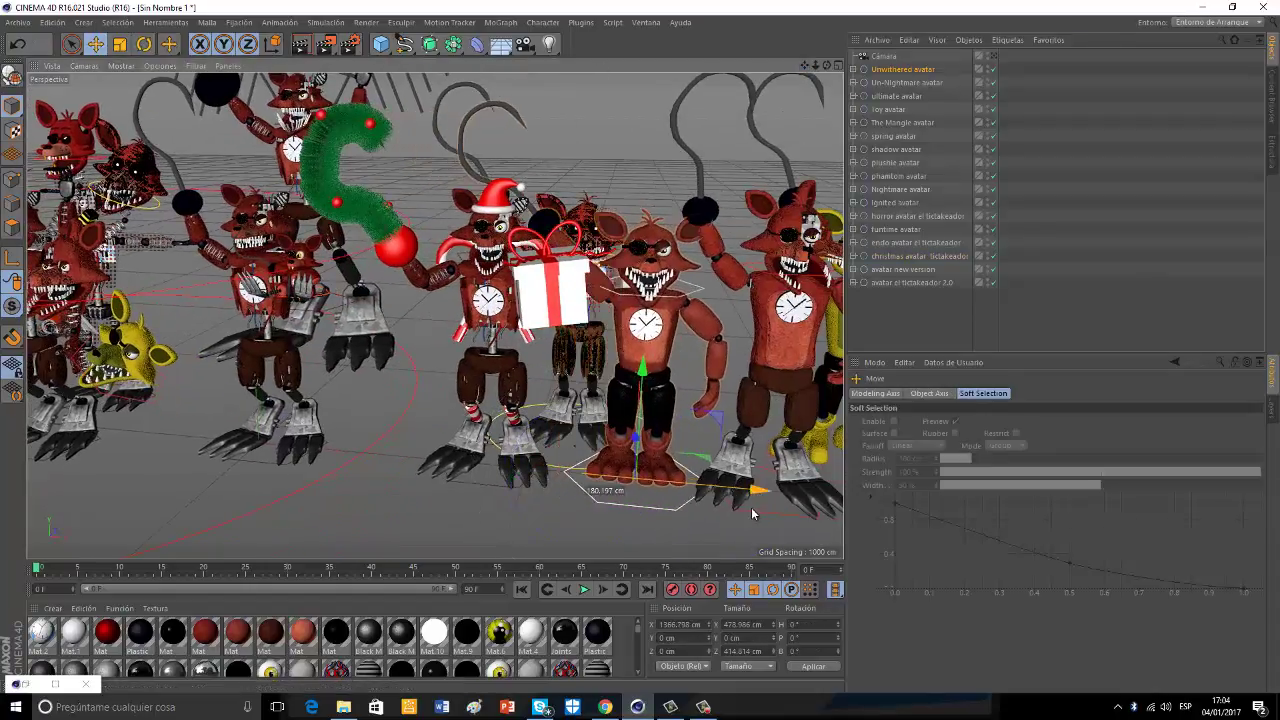
drag(804, 65, 641, 323)
drag(551, 489, 555, 456)
drag(676, 514, 718, 521)
Raise the Unwithered avatar's hook arm closer to its head and view the scene through the camera.
click(527, 295)
key(r)
mouse_move(574, 261)
mouse_down()
mouse_move(544, 260)
mouse_move(604, 279)
mouse_move(594, 247)
mouse_up()
click(993, 57)
click(597, 357)
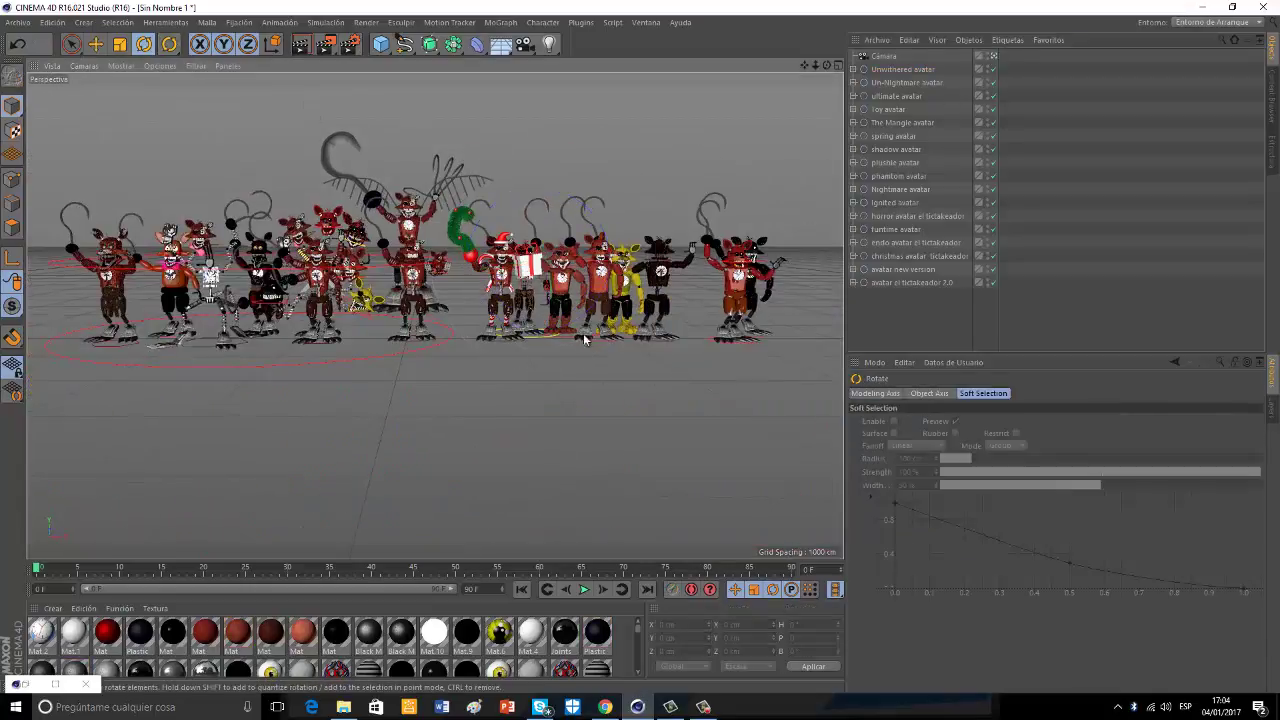
Move the Christmas avatar sideways away from the ignited avatar and the spring avatar past the phantom avatar.
click(906, 254)
key(e)
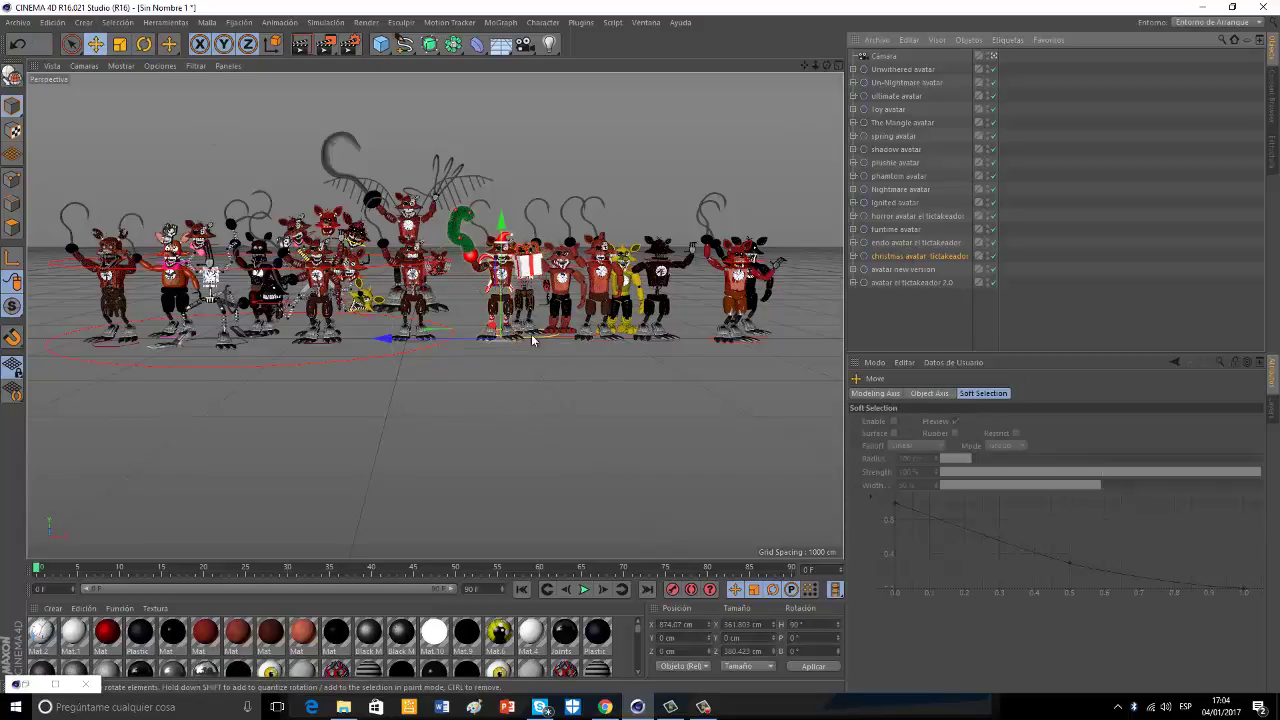
drag(388, 342, 367, 343)
click(491, 467)
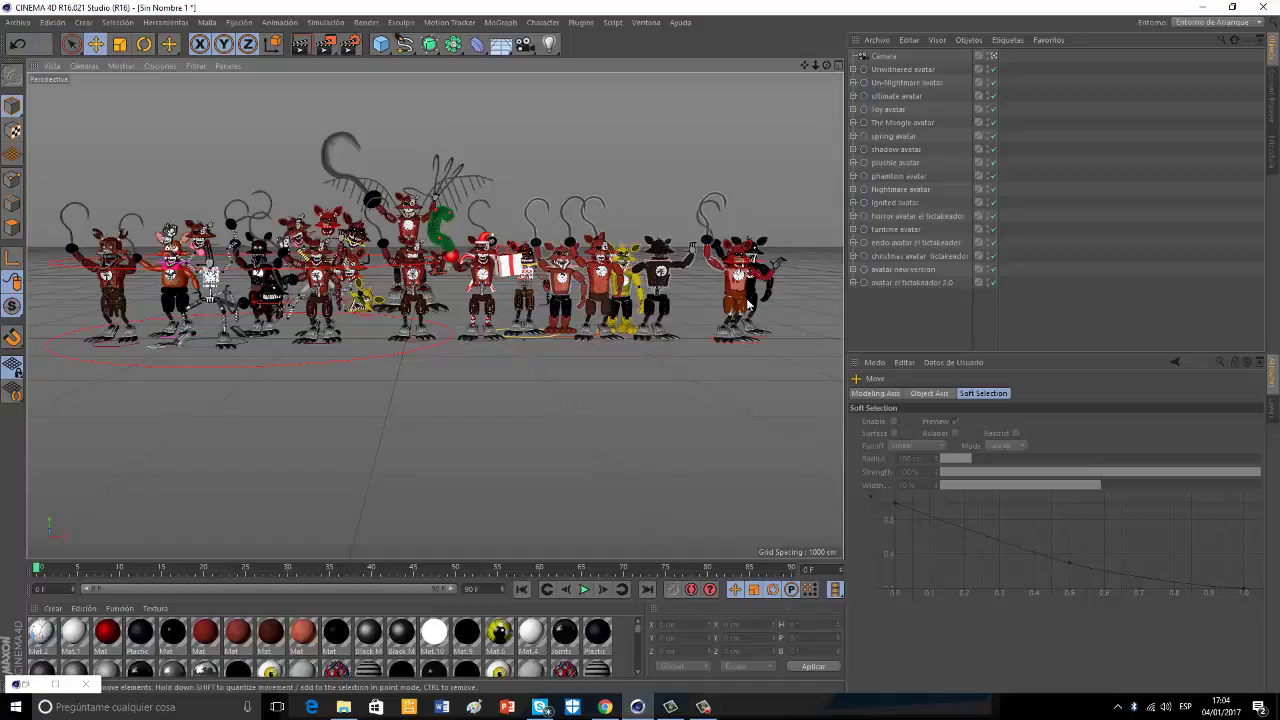
click(900, 136)
drag(729, 335, 798, 336)
Shift the funtime avatar to about X 1972 cm and the Unwithered avatar to about X 1595 cm.
click(610, 296)
click(914, 231)
drag(487, 342, 507, 341)
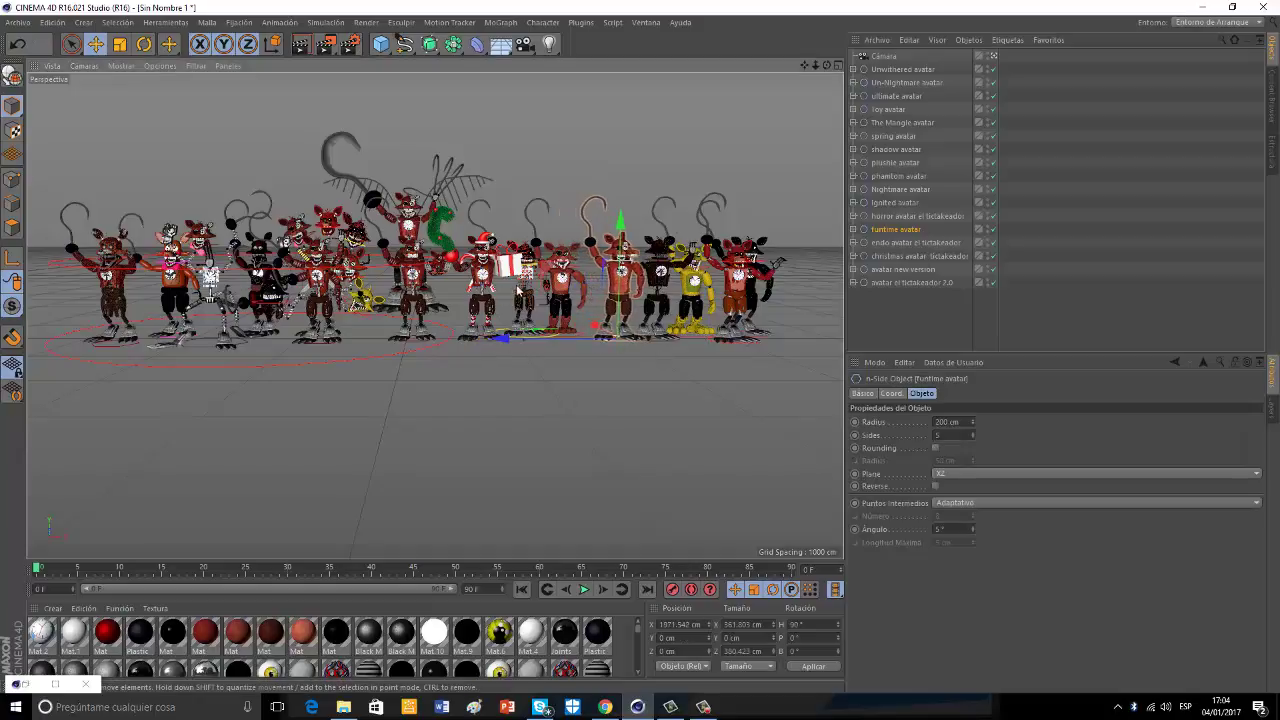
click(903, 71)
drag(612, 340, 623, 340)
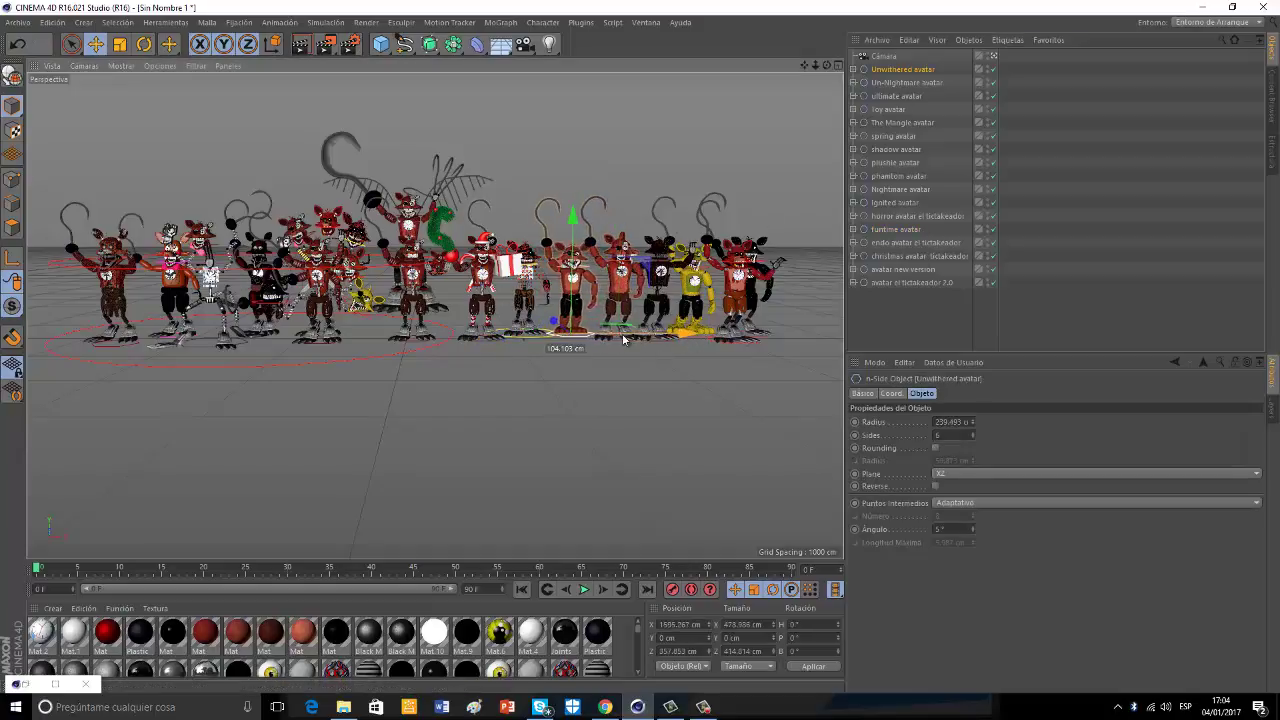
Turn the Nightmare and Toy avatars slightly toward the middle of the group.
click(143, 46)
click(113, 310)
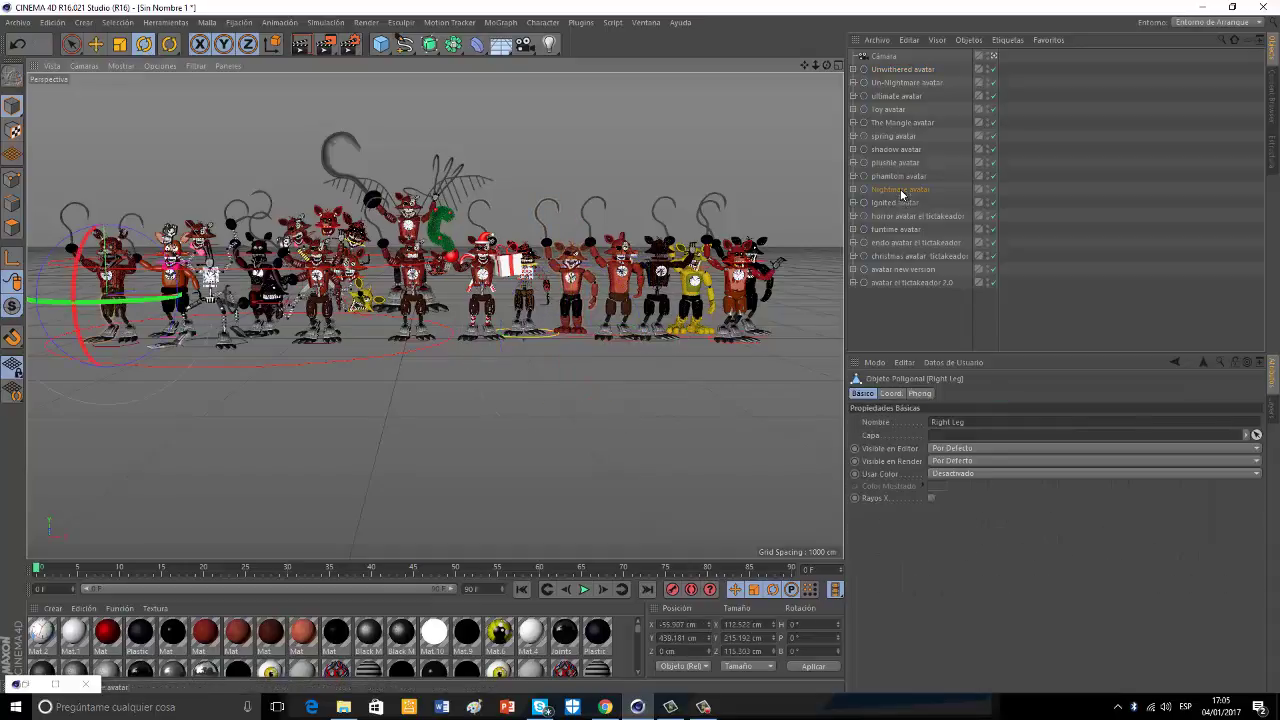
click(903, 192)
drag(117, 354, 132, 354)
click(172, 278)
click(888, 110)
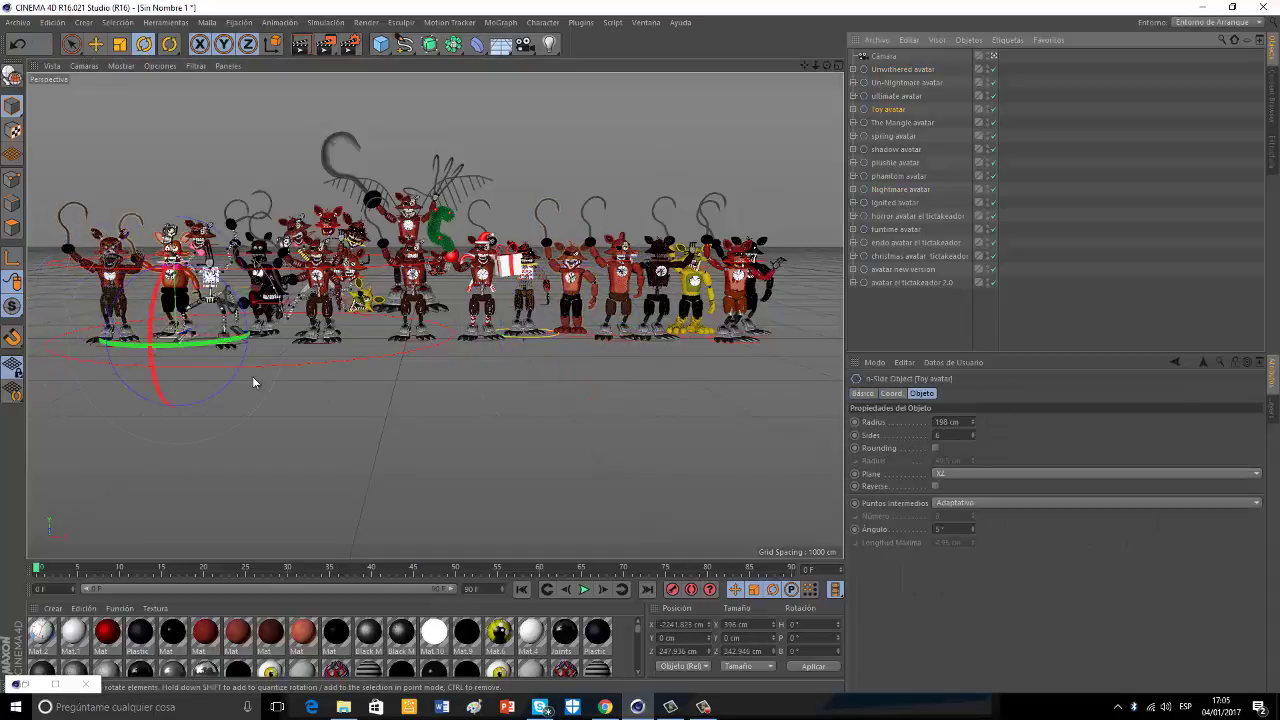
Turn the Un-Nightmare avatar to about 7.6° and the ultimate avatar to a heading of about 94.4°.
click(246, 298)
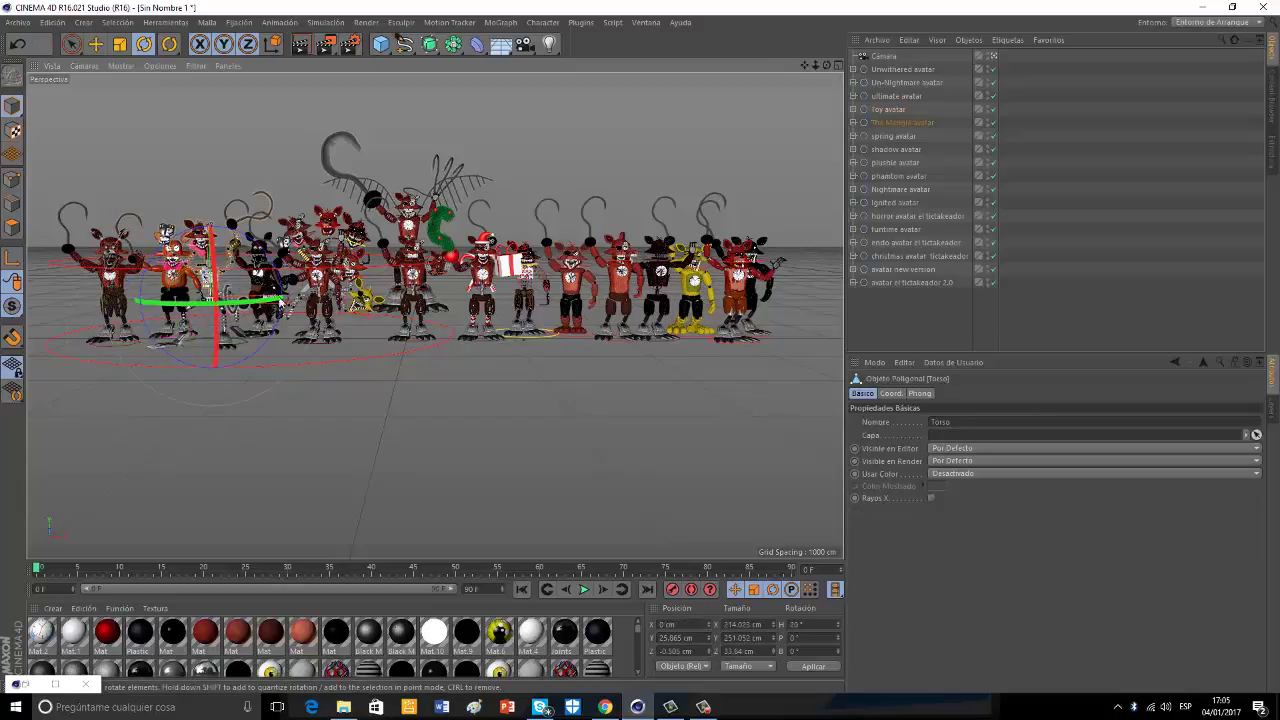
click(905, 84)
drag(232, 345, 233, 346)
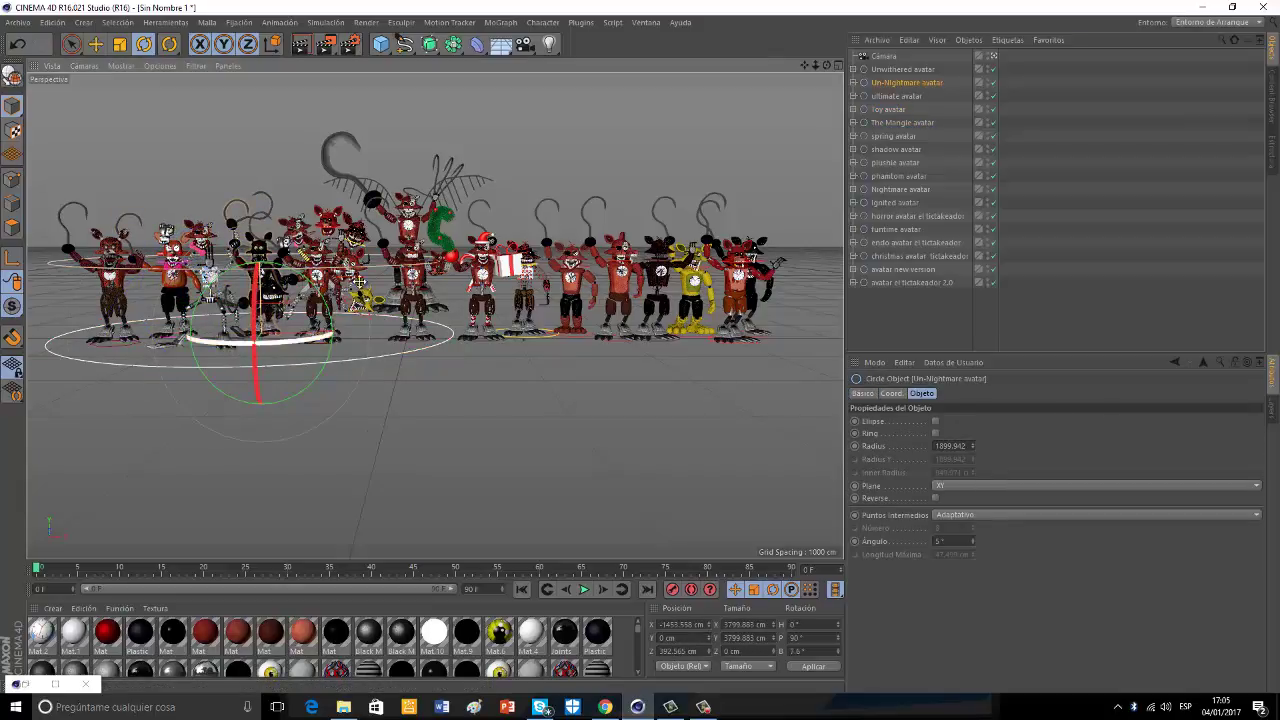
click(904, 97)
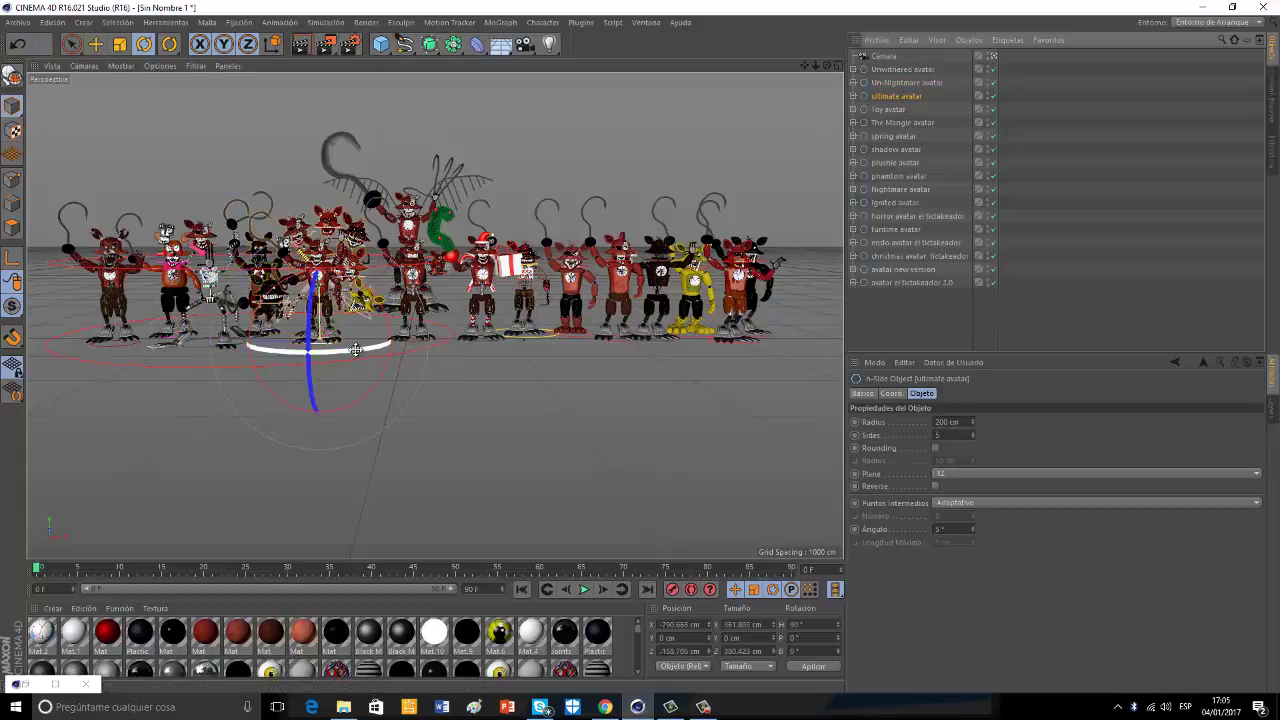
drag(355, 350, 362, 351)
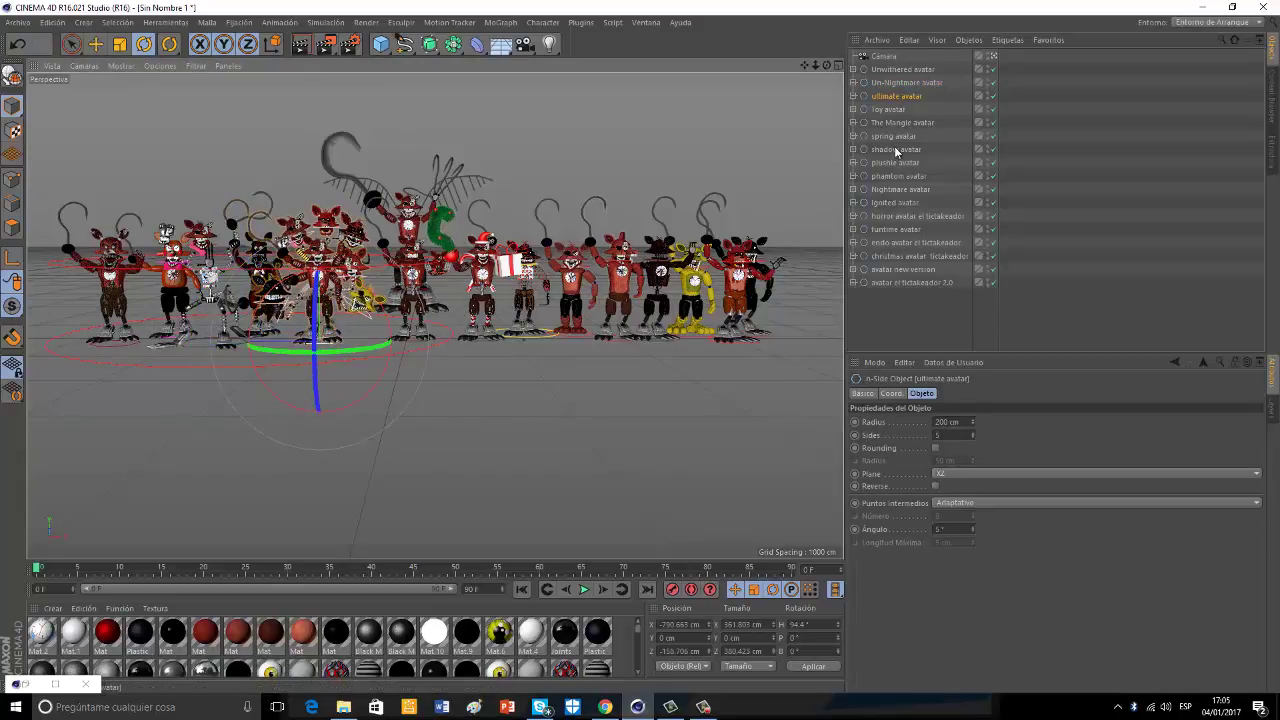
Turn the avatar new version and the spring avatar toward the middle of the group.
click(744, 292)
click(893, 271)
drag(716, 350, 620, 347)
click(700, 307)
click(914, 136)
Turn the phantom and funtime avatars slightly toward the middle of the group.
click(661, 289)
click(907, 178)
click(624, 291)
click(894, 230)
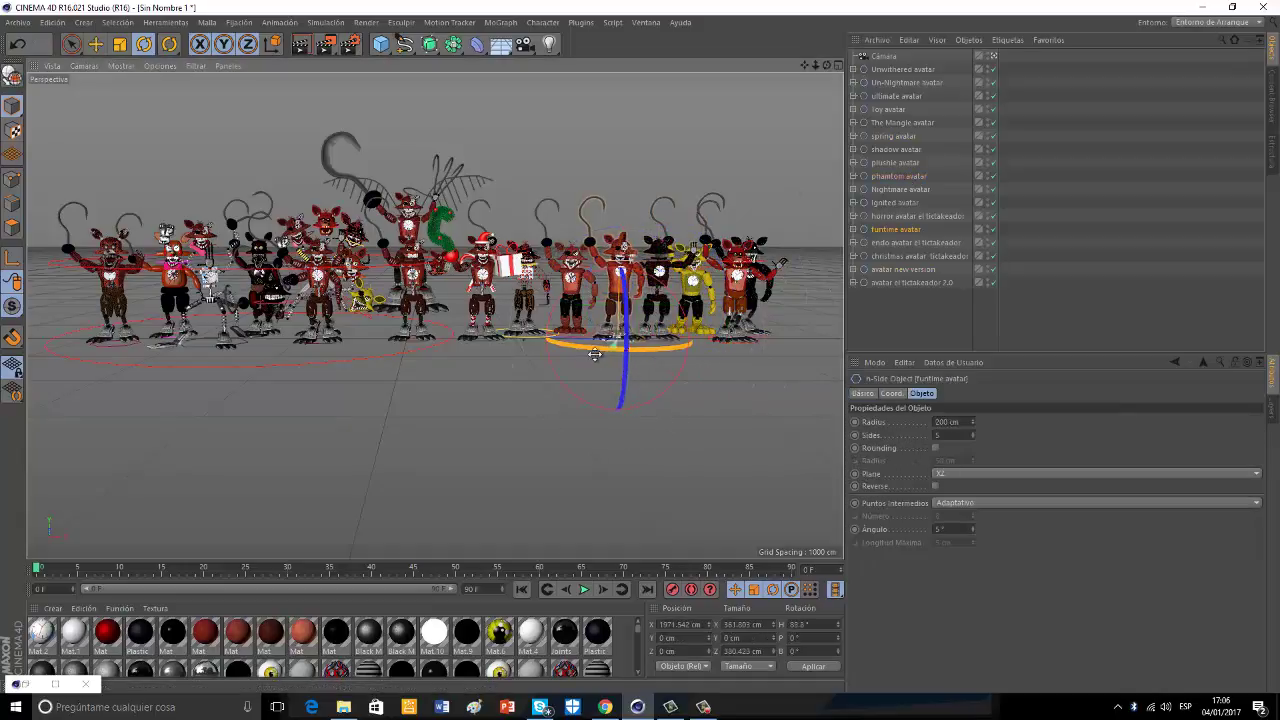
Turn the shadow avatar to about -16.4° and move it about 220 cm sideways, clear of the avatar new version.
click(756, 301)
click(901, 151)
drag(729, 345, 707, 346)
click(102, 49)
drag(811, 341, 841, 350)
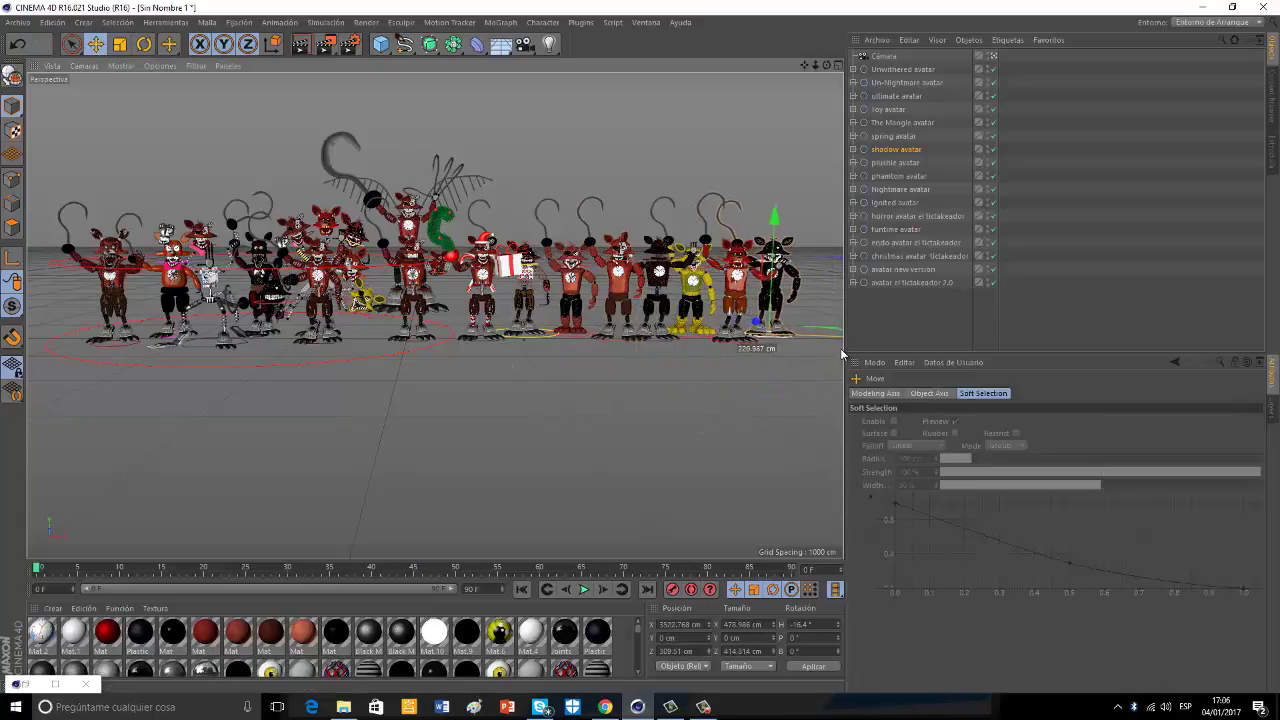
Select the avatar new version for rotation and bring the camera view slightly closer to the group.
click(748, 292)
click(903, 269)
click(145, 44)
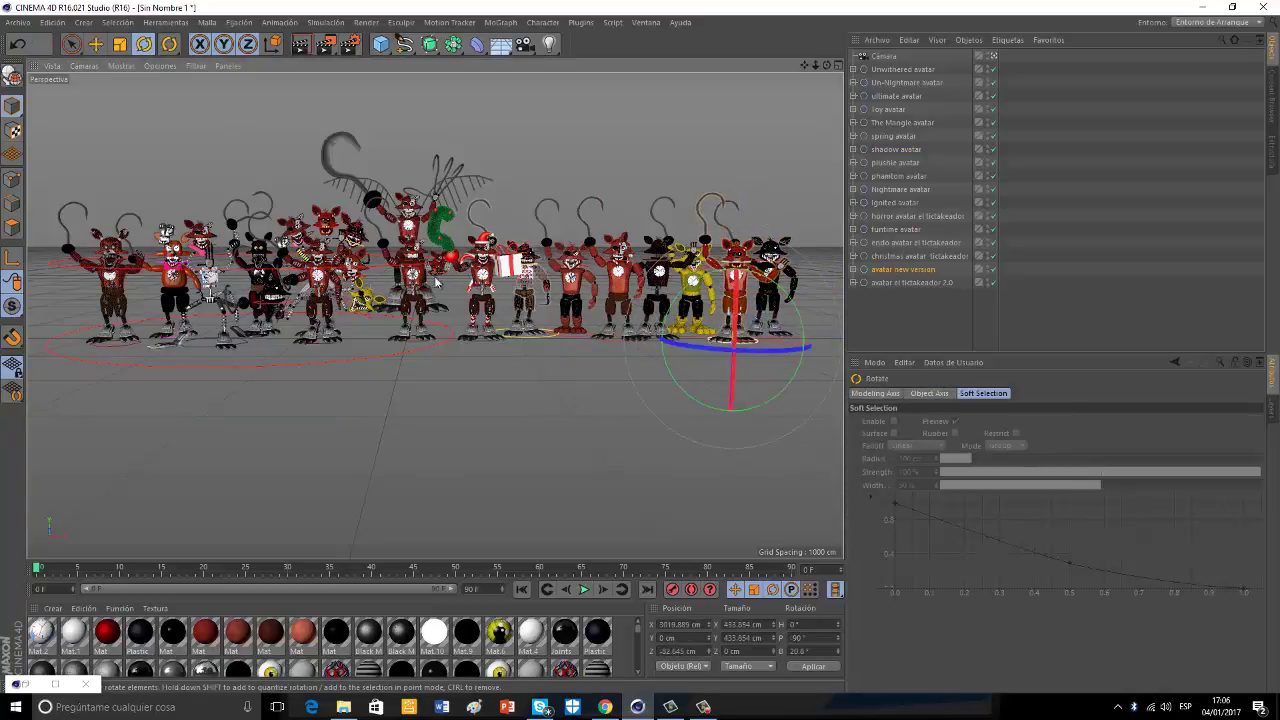
scroll(481, 285, up, 1)
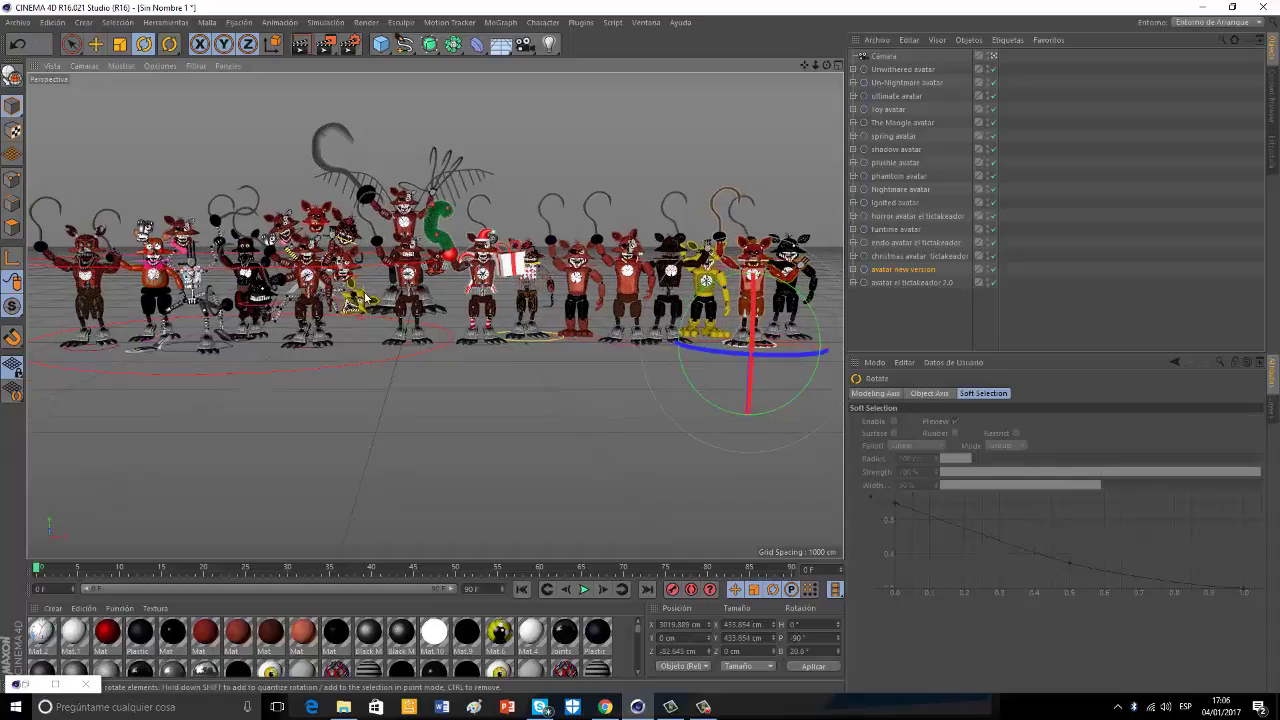
Bring the camera slightly closer to the group, and briefly leave and re-enter the camera view to compare the framing.
scroll(364, 296, up, 1)
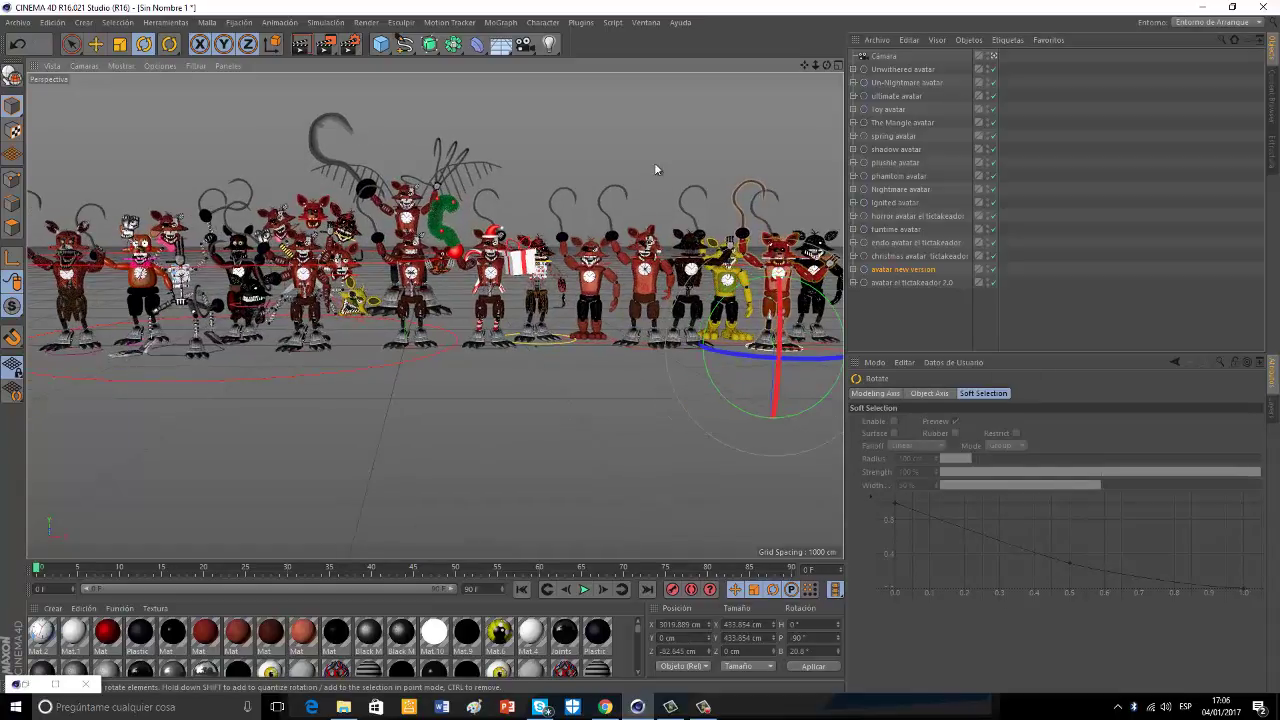
click(993, 57)
drag(804, 66, 815, 70)
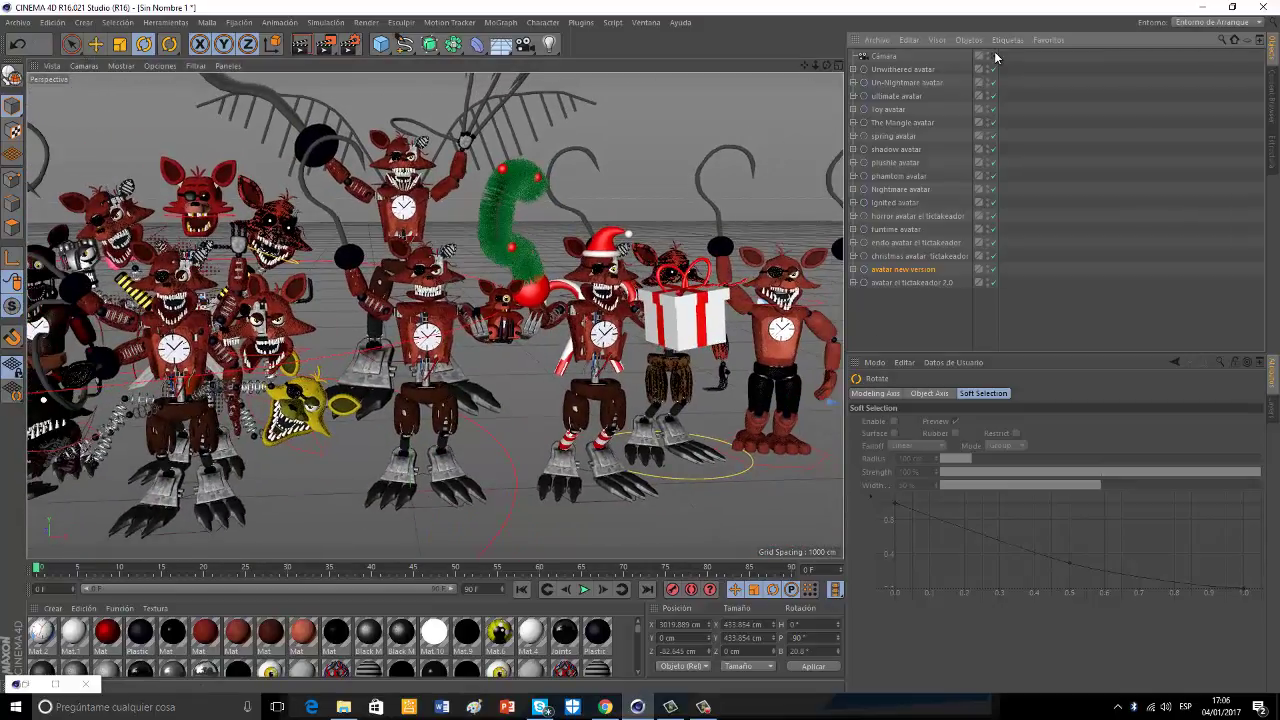
click(995, 57)
Add an omni light and raise it to about 1489 cm above the middle of the group.
click(553, 45)
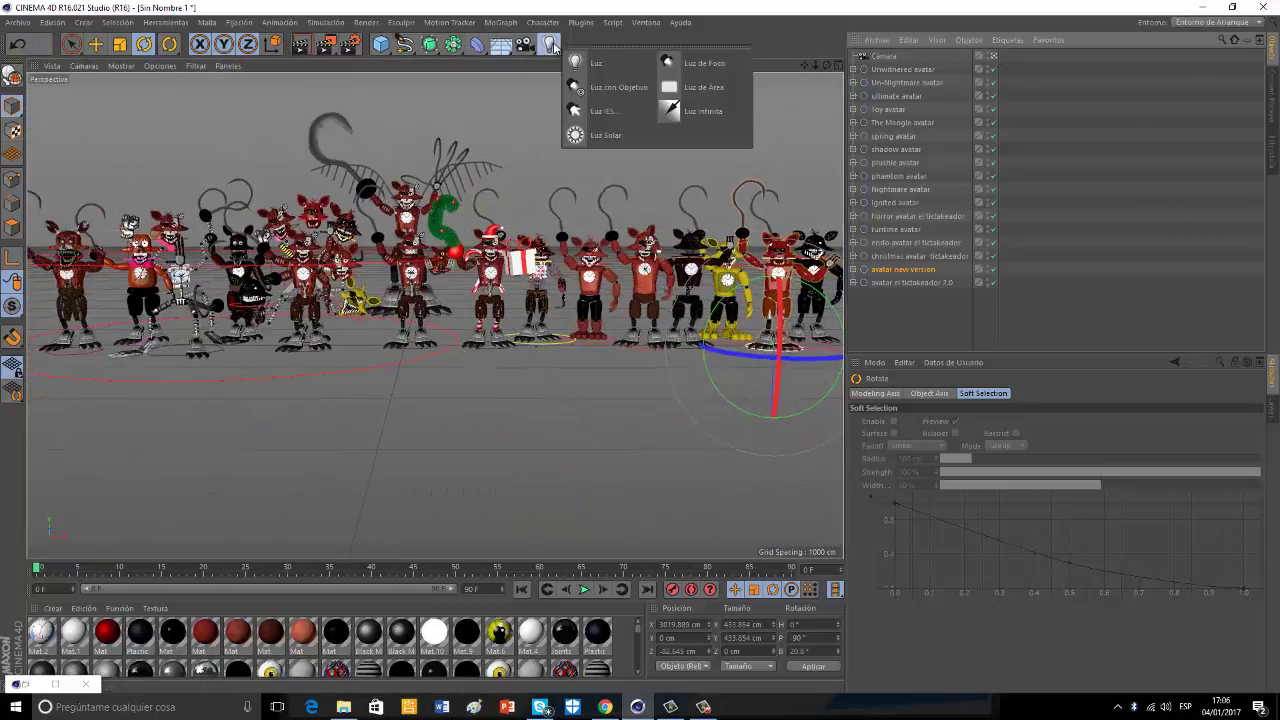
click(615, 73)
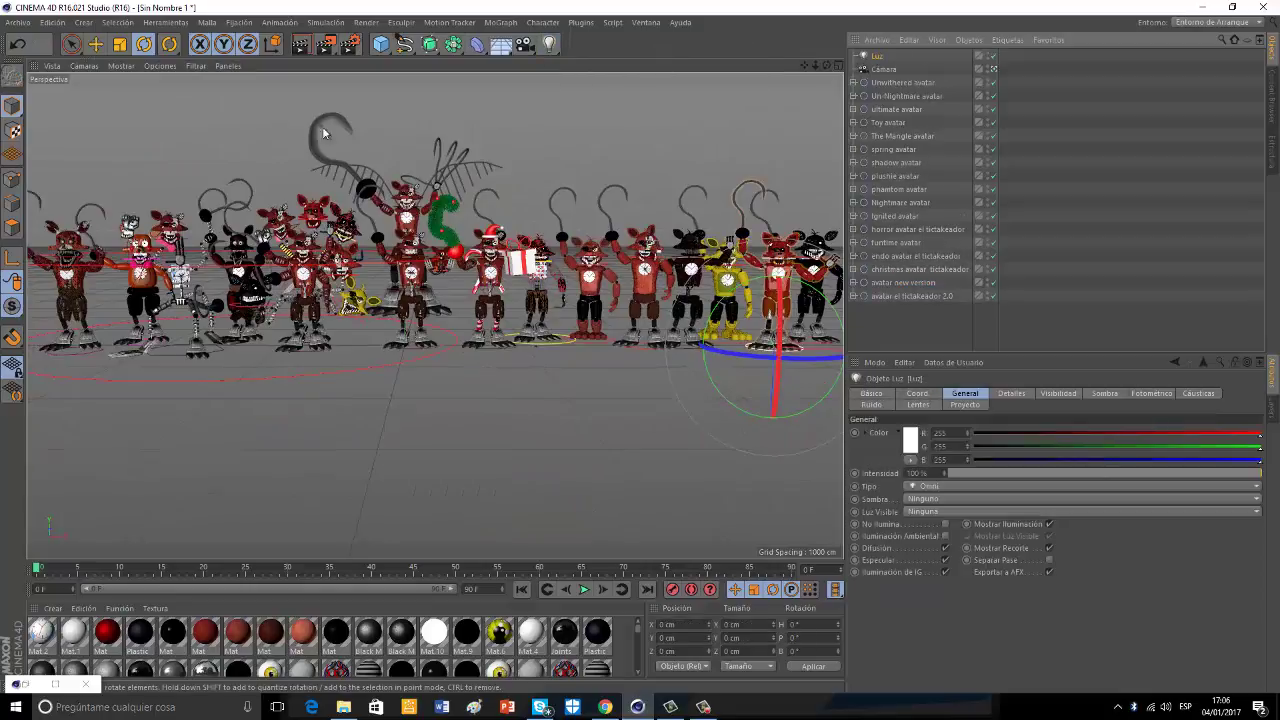
click(119, 43)
drag(404, 228, 404, 45)
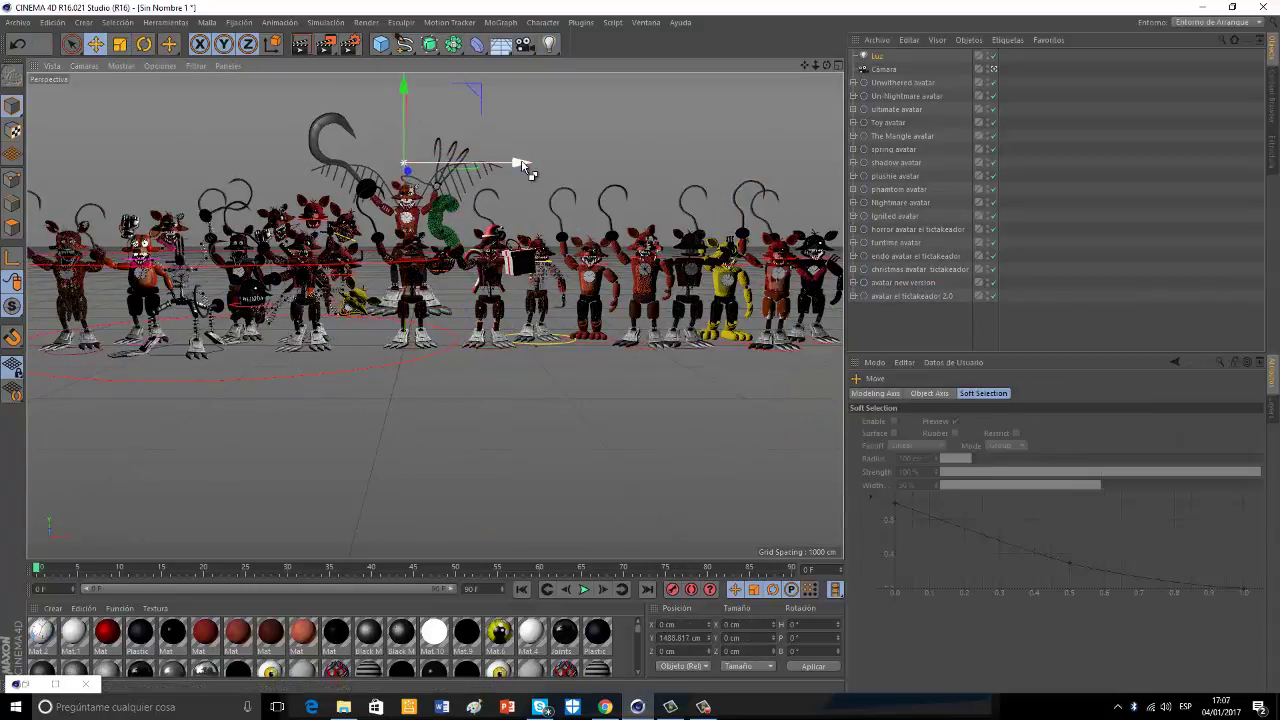
Duplicate the light three times along the row so four lights span the group, and test-render the view.
ctrl+drag(517, 163, 827, 171)
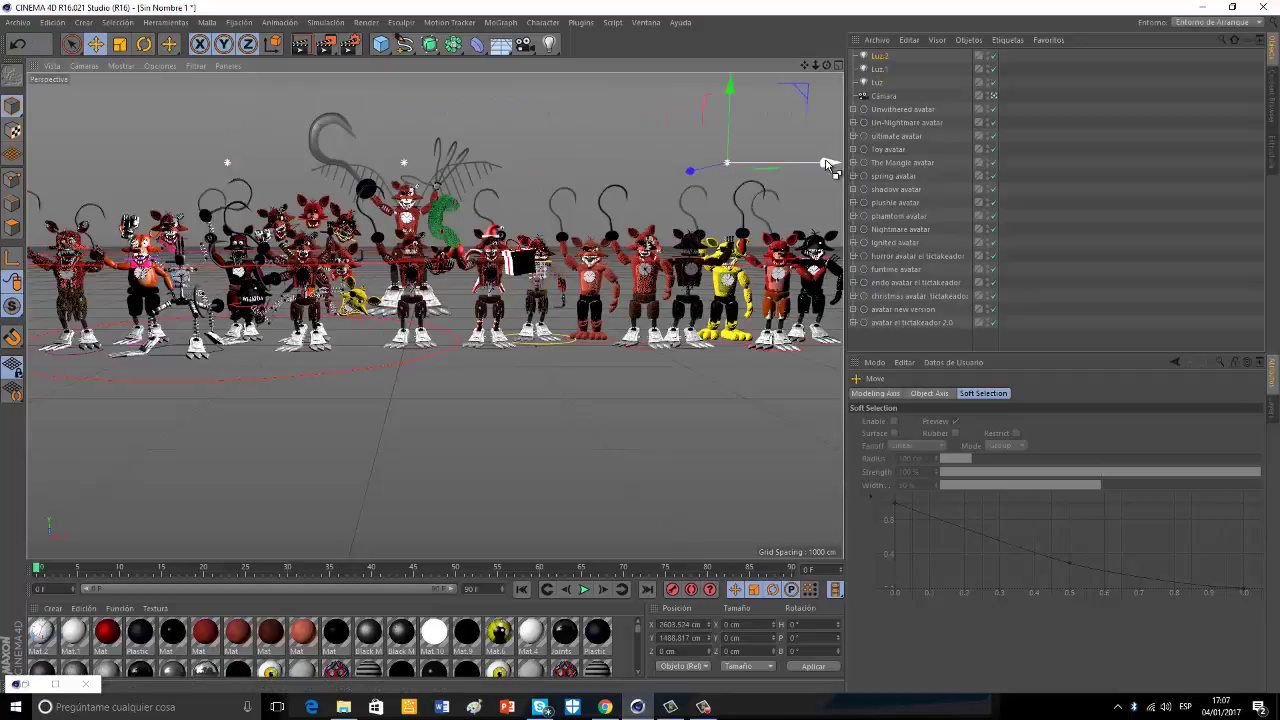
ctrl+drag(724, 178, 152, 210)
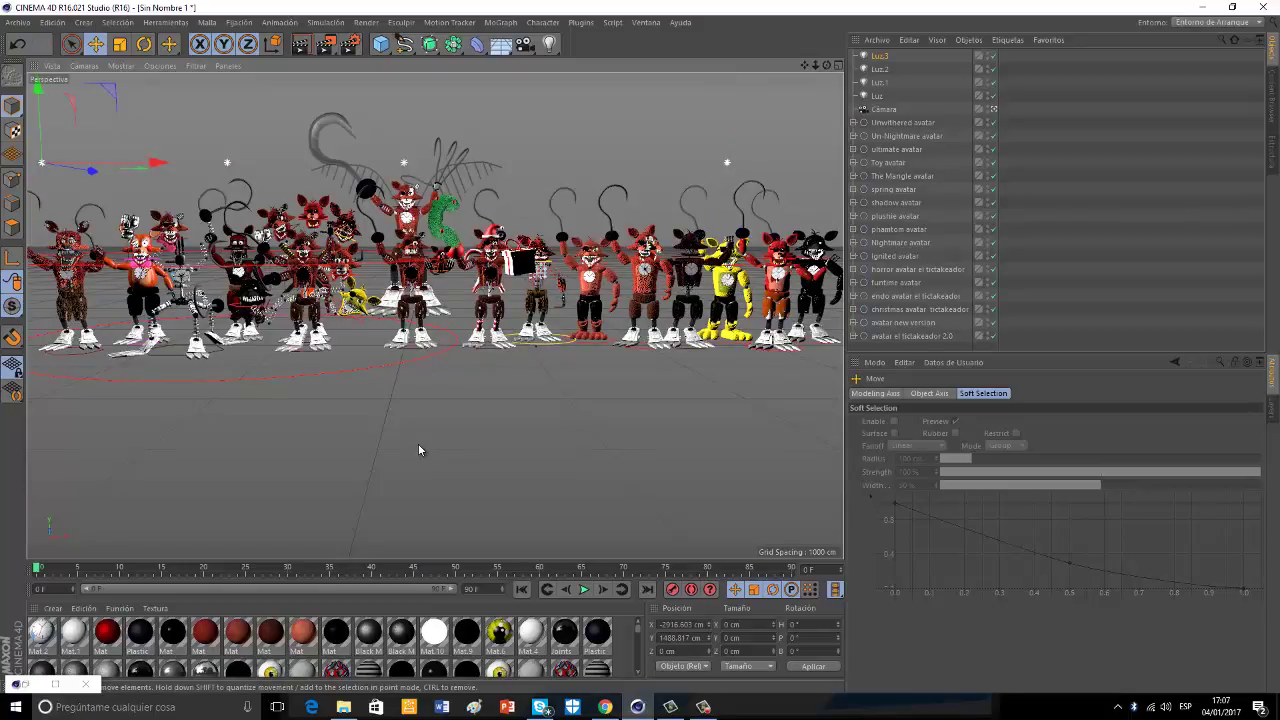
click(301, 44)
click(285, 197)
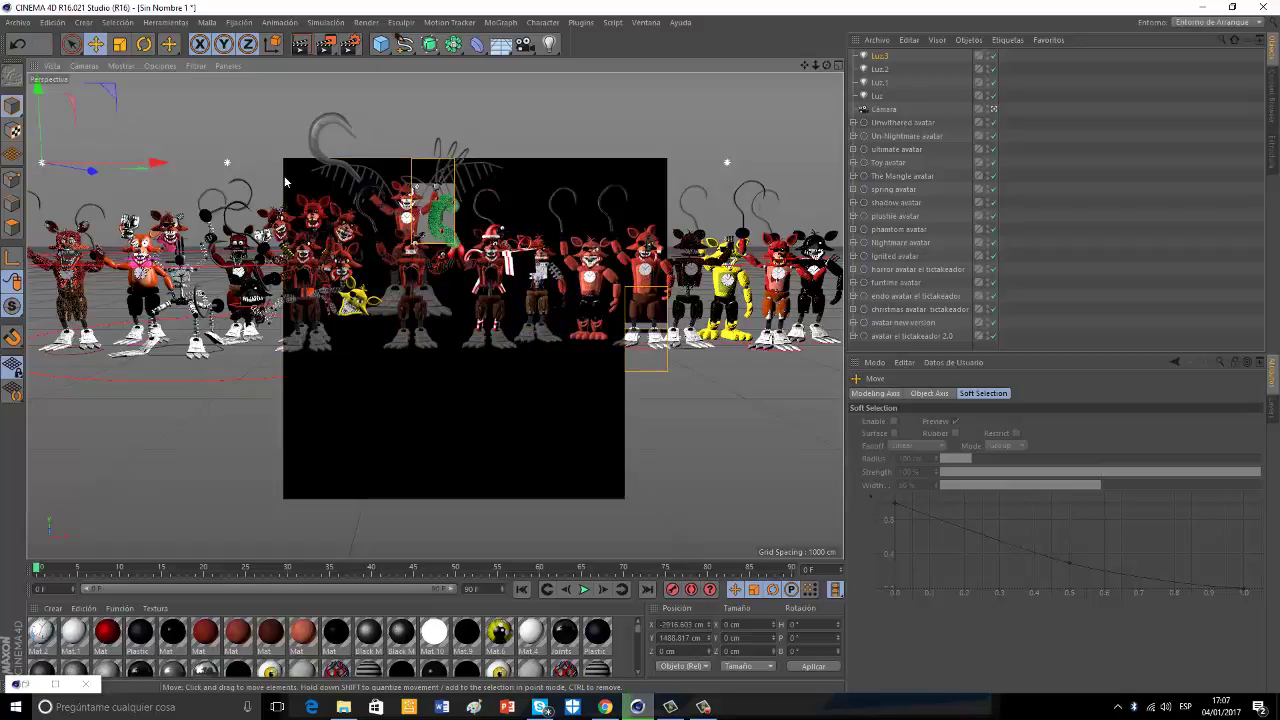
Add a cube to the scene and switch to the four-view layout.
click(381, 44)
click(505, 62)
click(839, 66)
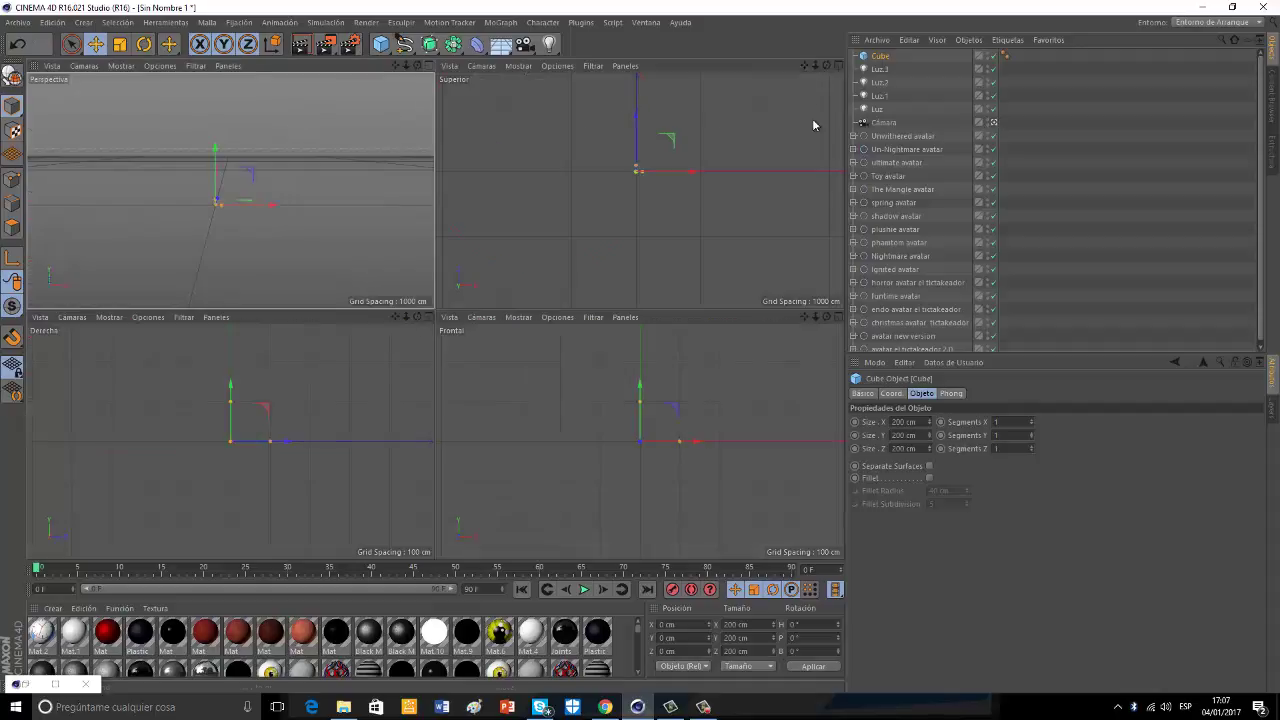
Group all the avatars under a null named "avatares" and hide the group in the viewport, leaving the cube selected.
drag(944, 130, 760, 524)
right_click(899, 281)
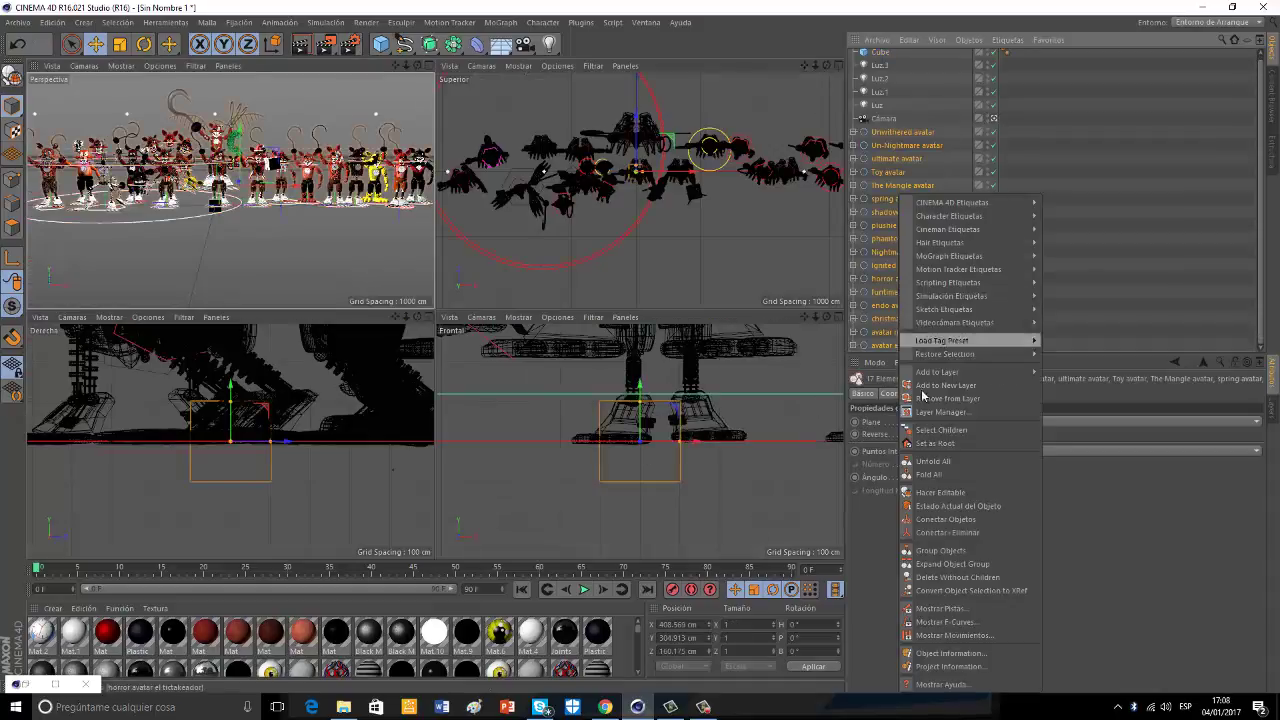
click(940, 552)
double_click(880, 136)
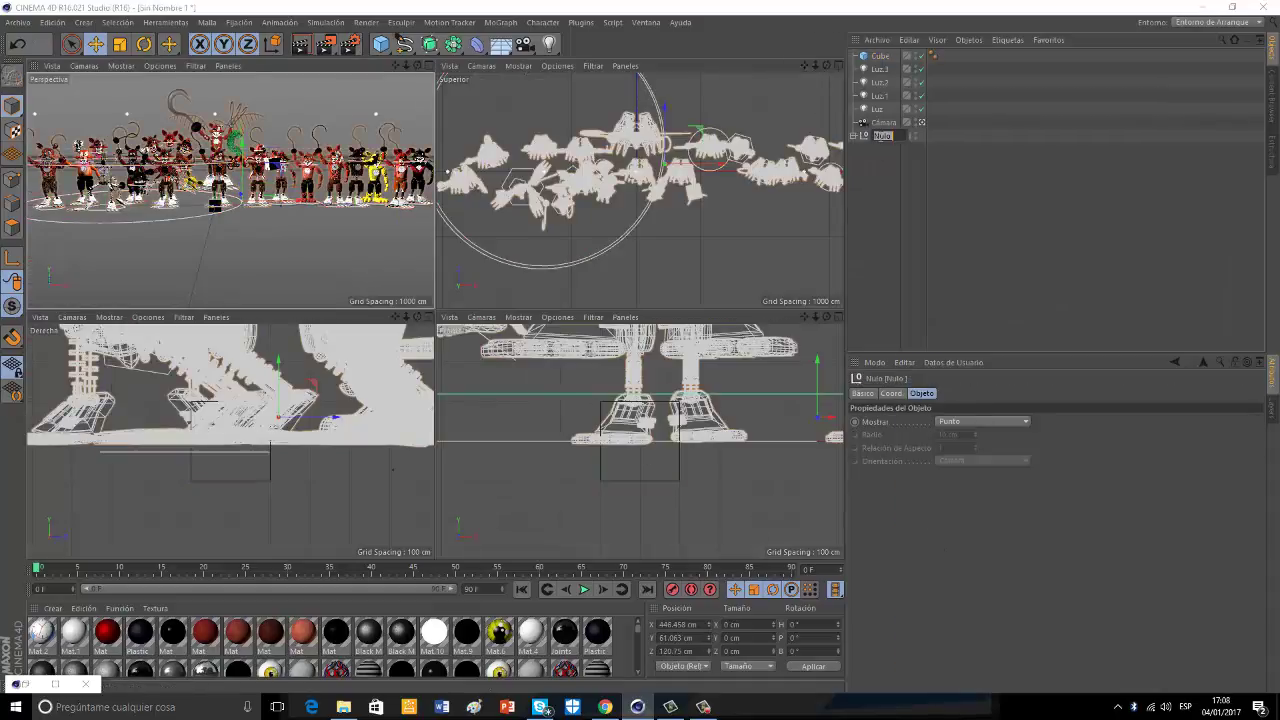
key(Return)
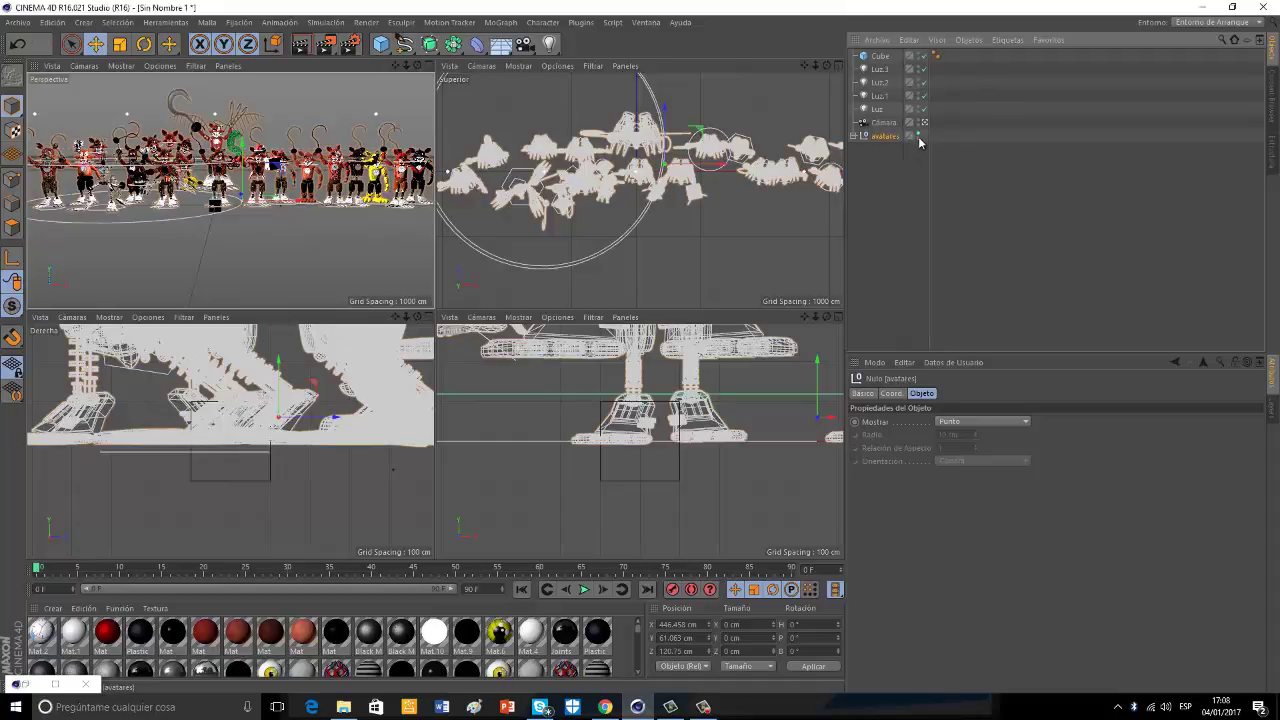
alt+double_click(919, 135)
click(880, 57)
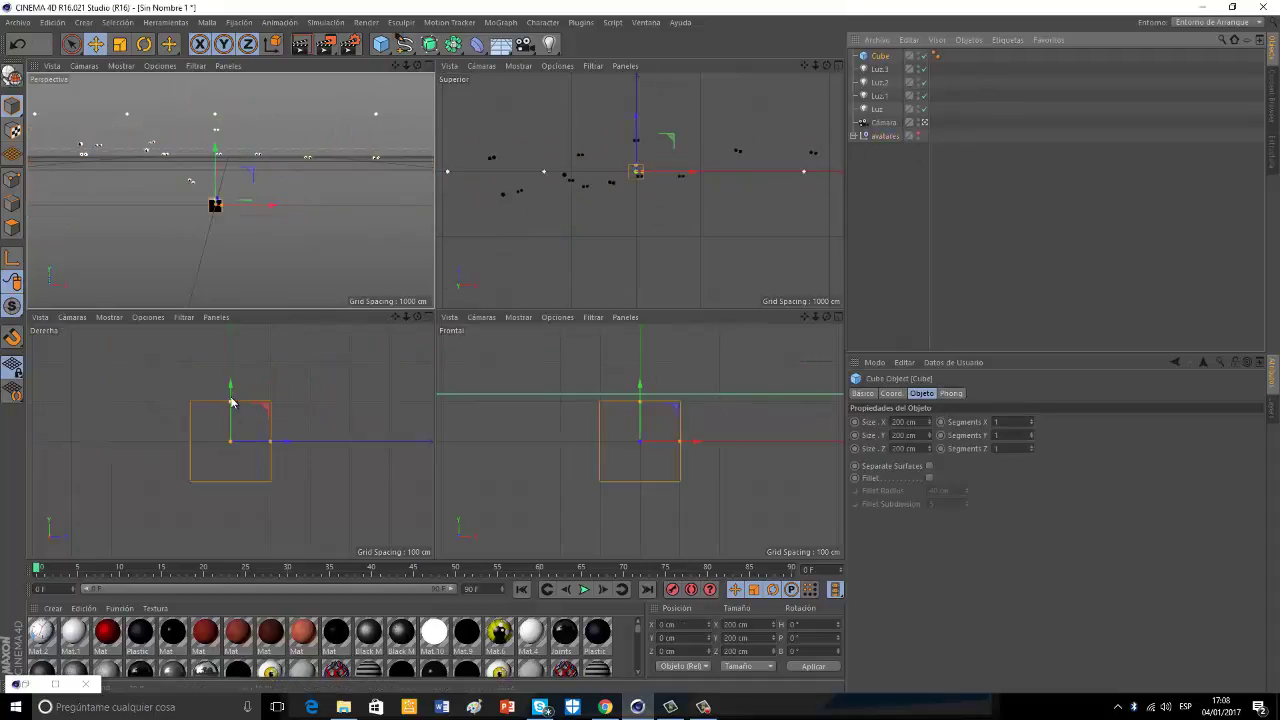
drag(231, 402, 242, 463)
drag(228, 364, 642, 351)
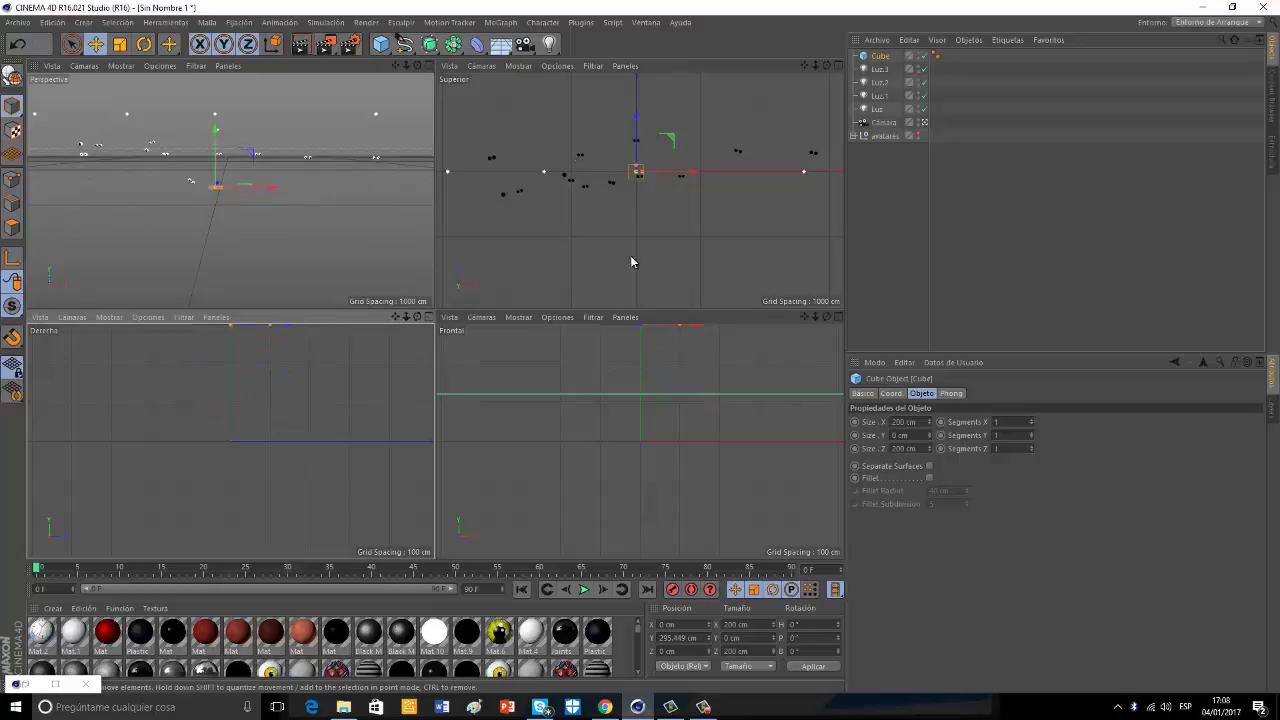
drag(804, 317, 642, 353)
alt+middle_drag(642, 353, 651, 369)
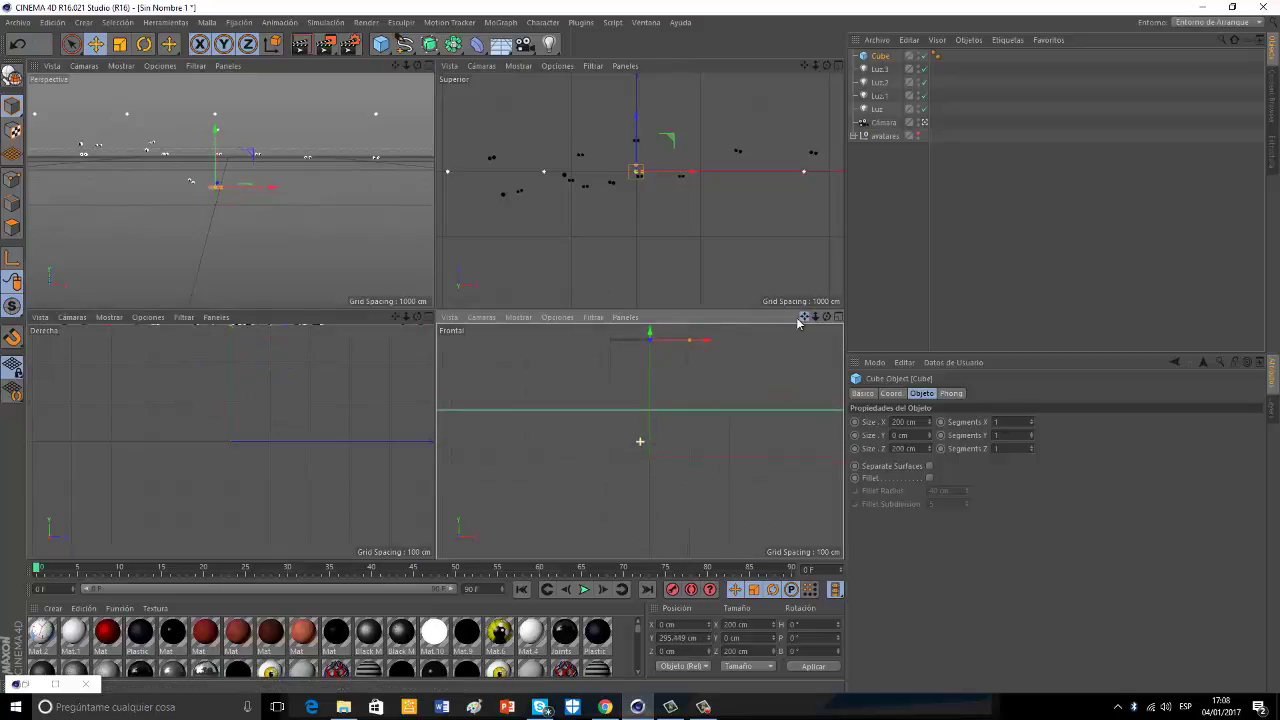
click(23, 46)
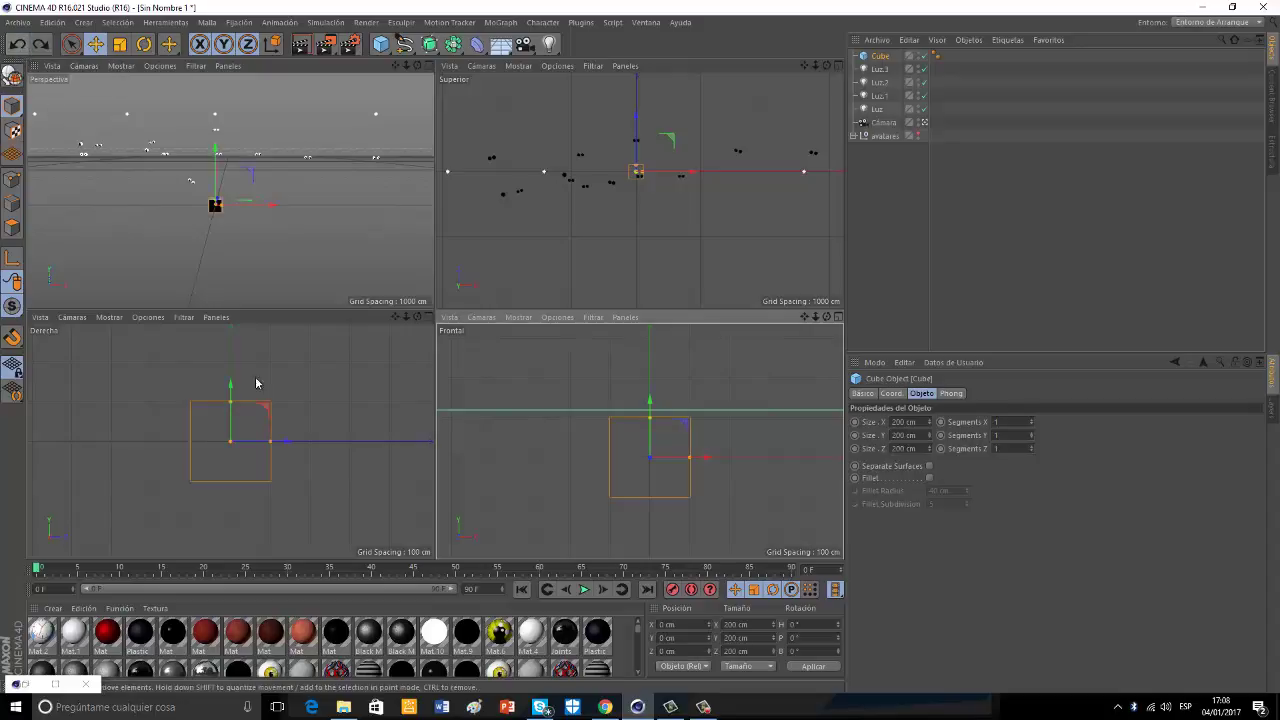
Flatten the cube to zero depth as a backdrop about 31694 cm wide and 6899 cm high, placed about 806 cm back in Z.
drag(637, 166, 637, 177)
drag(635, 129, 1275, 128)
drag(650, 417, 630, 5)
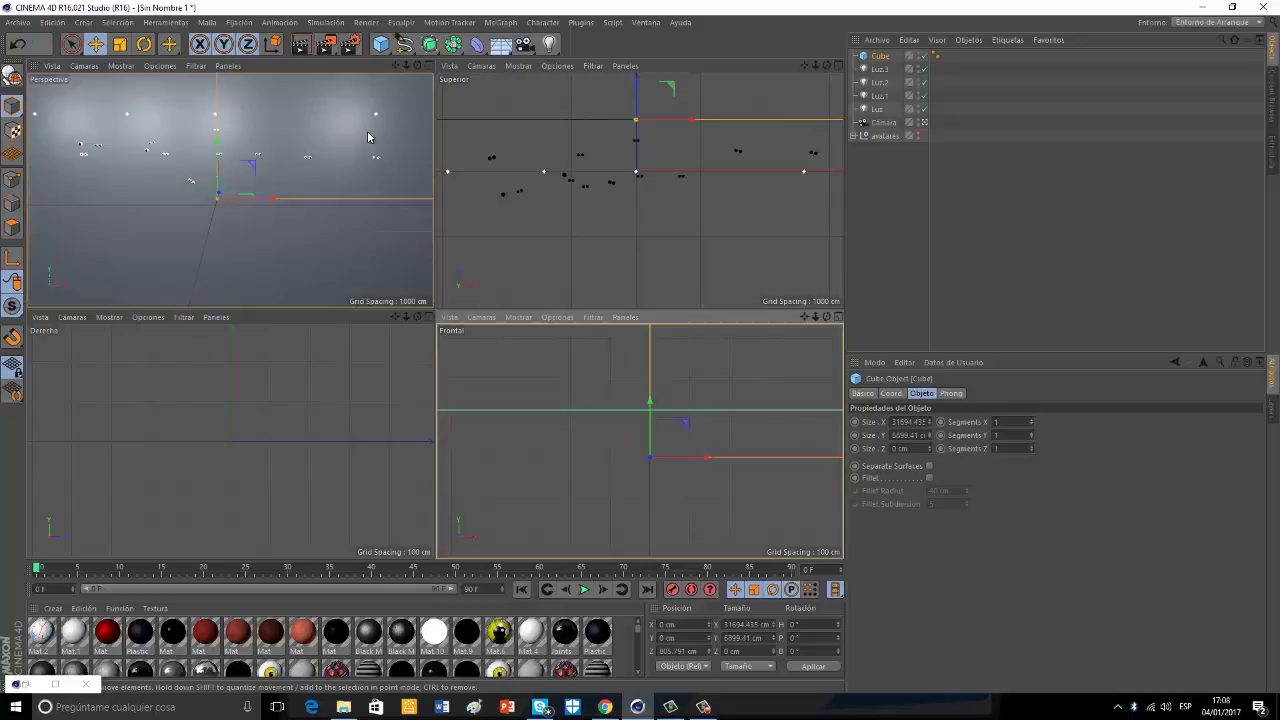
click(427, 66)
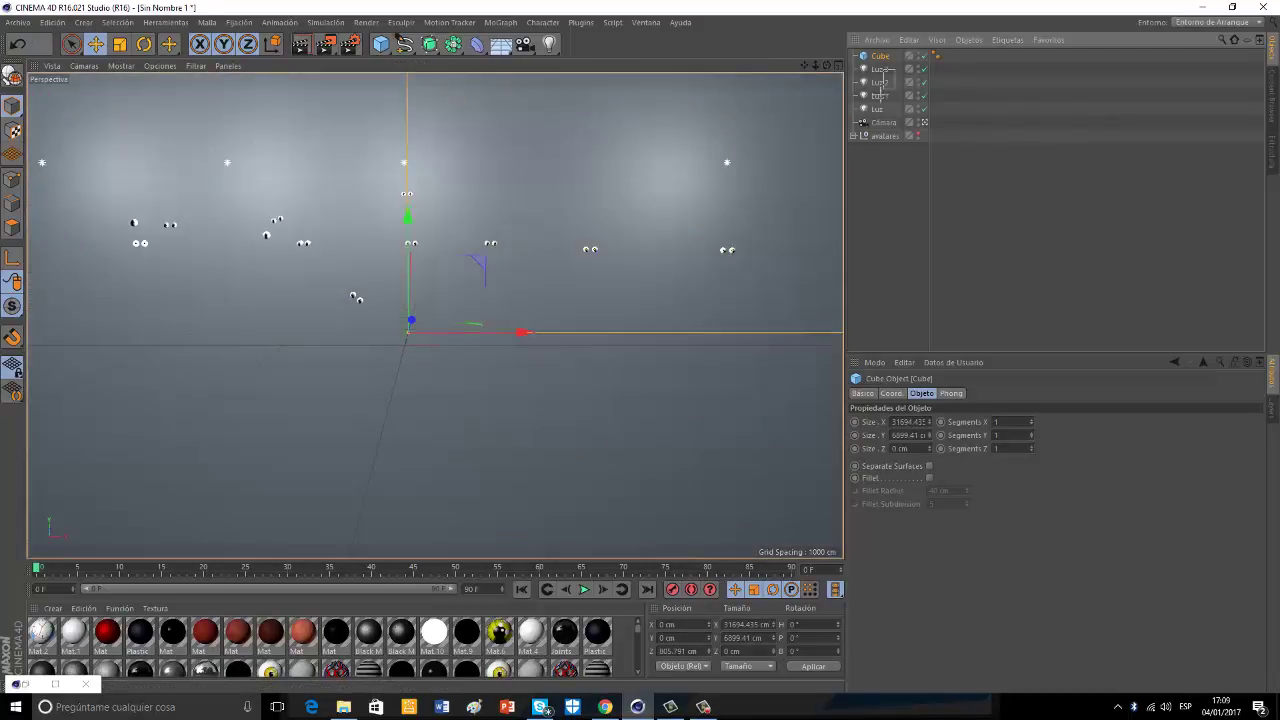
Copy the four white lights sideways to X about 348 cm and color the copies red (RGB 215, 34, 34).
drag(873, 109, 872, 111)
ctrl+drag(486, 163, 574, 170)
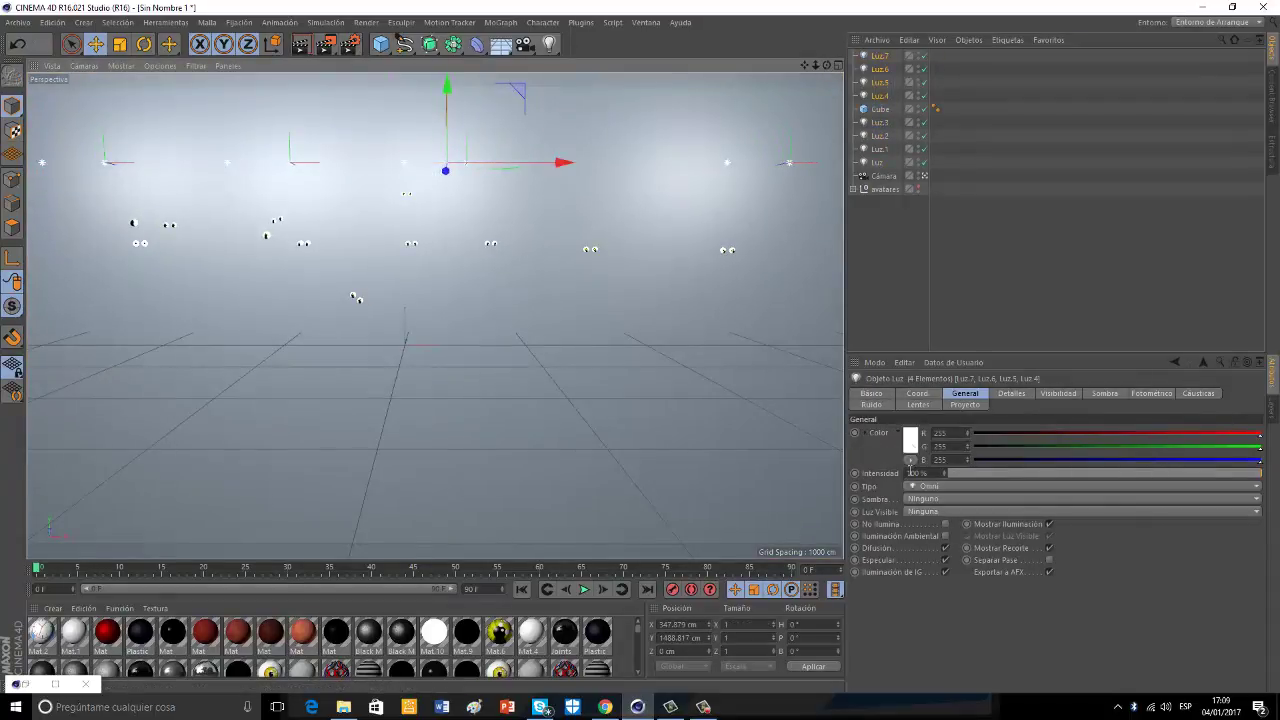
click(910, 441)
click(904, 409)
click(868, 510)
Copy the four red lights a short way along the row, to X about 176 cm, undoing any misplaced moves.
mouse_move(560, 163)
mouse_down()
mouse_move(528, 165)
mouse_move(538, 172)
mouse_up()
click(22, 46)
click(22, 46)
click(22, 46)
click(22, 46)
click(41, 45)
drag(447, 169, 535, 162)
click(20, 45)
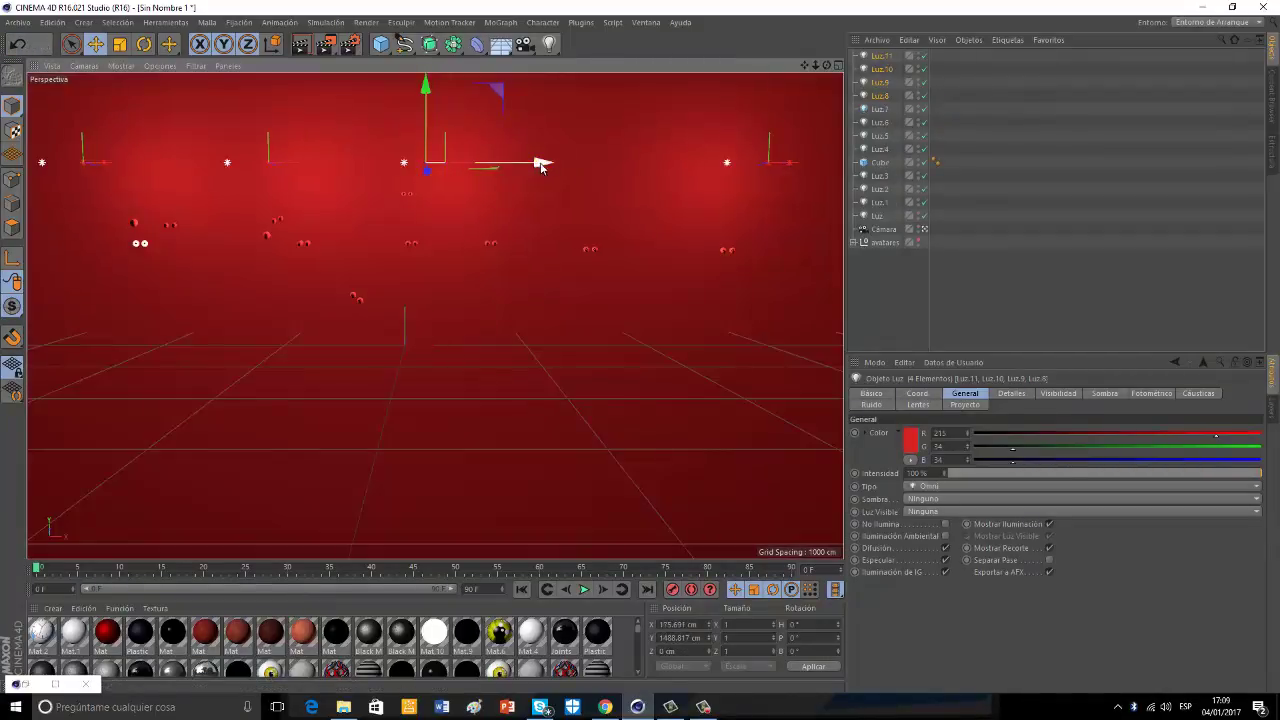
Change the color of the four newest lights to blue (RGB 34, 101, 215).
click(911, 441)
click(965, 387)
drag(982, 388, 954, 388)
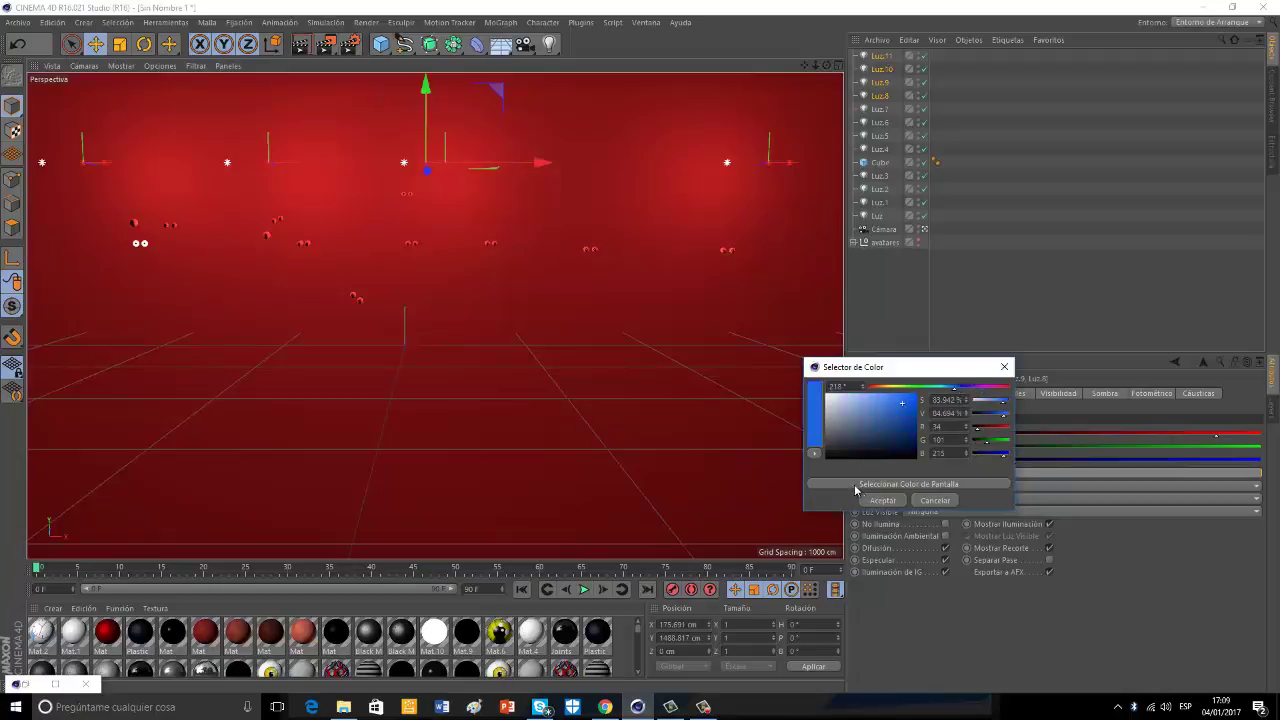
click(876, 500)
Copy the four blue lights to X about 793 cm and color the copies purple (RGB 176, 34, 215).
ctrl+drag(539, 169, 616, 171)
click(913, 442)
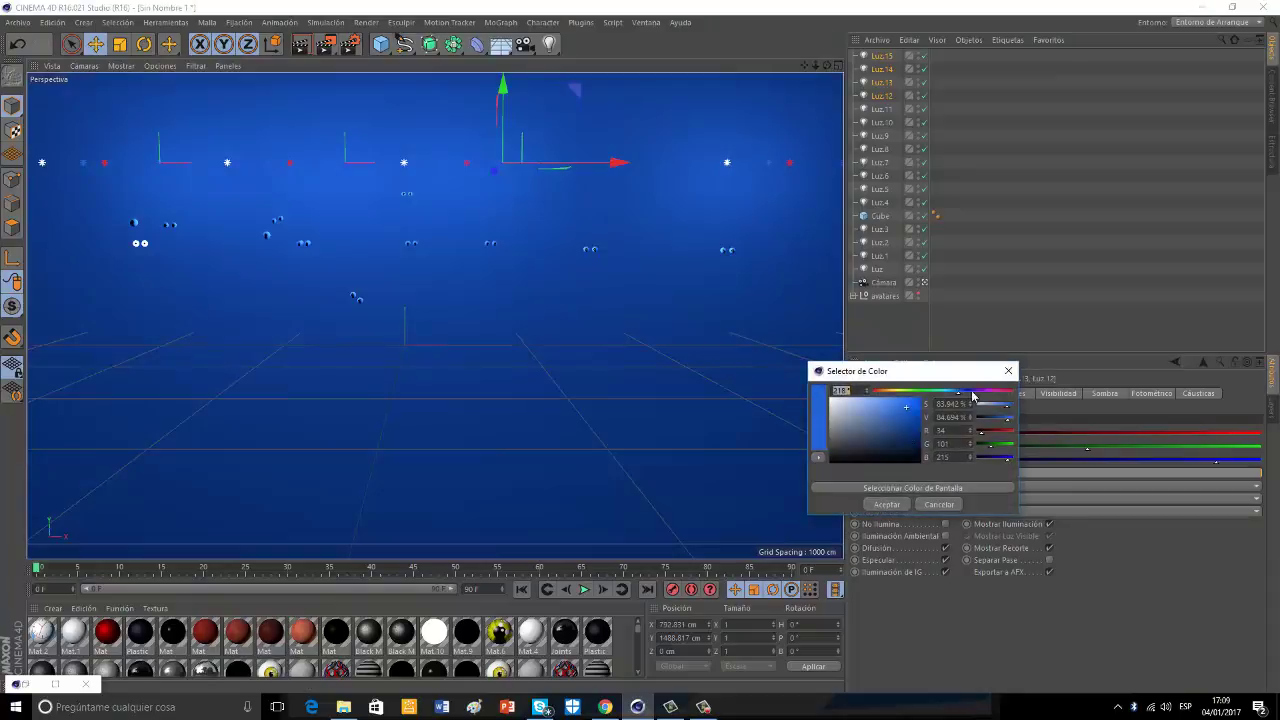
click(885, 503)
Add green copies (RGB 34, 215, 64) of the purple lights at X about 572 cm and test-render the view.
ctrl+drag(617, 165, 596, 186)
click(914, 441)
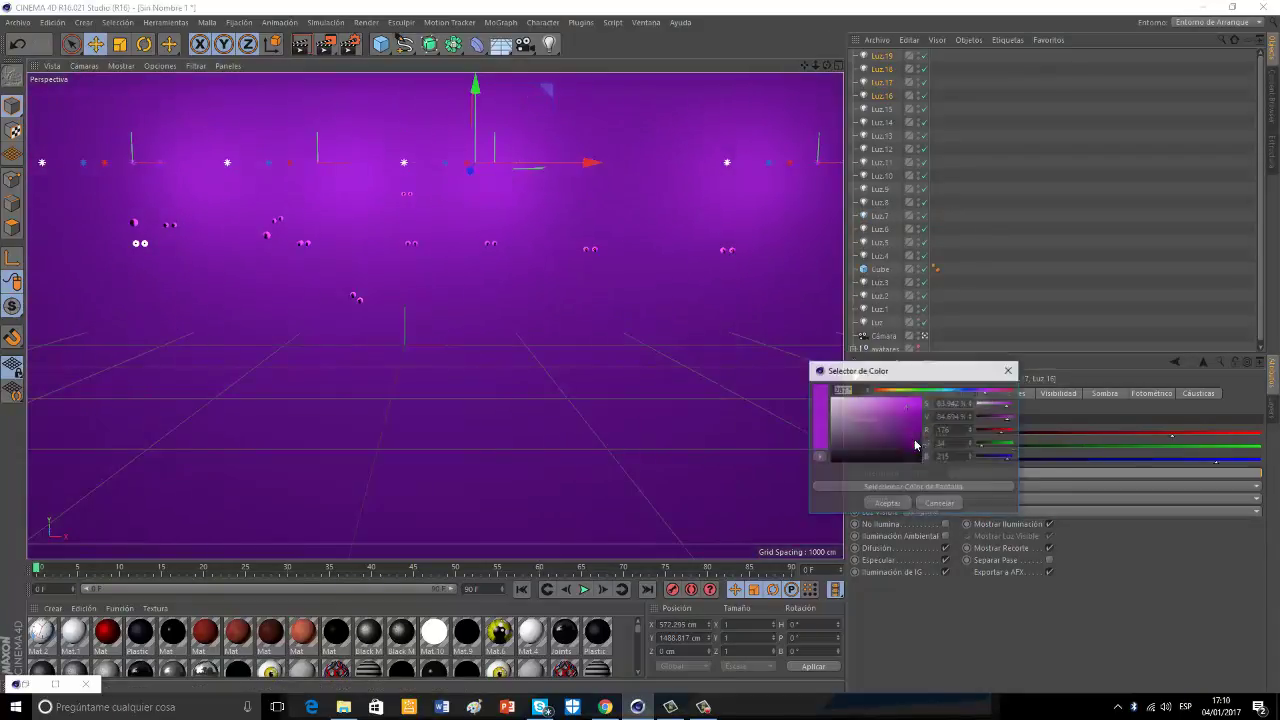
click(925, 392)
click(886, 507)
click(302, 45)
click(275, 209)
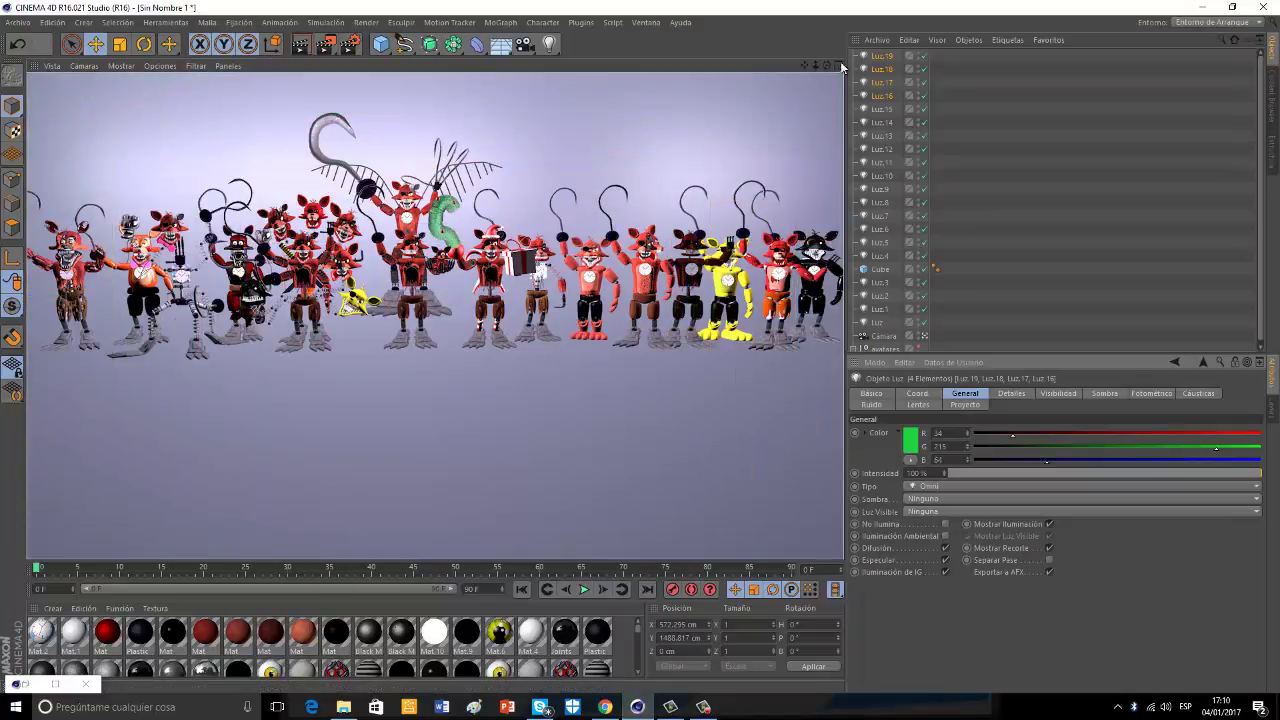
Recolor the four green lights, Luz.16 to Luz.19, red (RGB 215, 34, 34) and test-render the view.
click(882, 97)
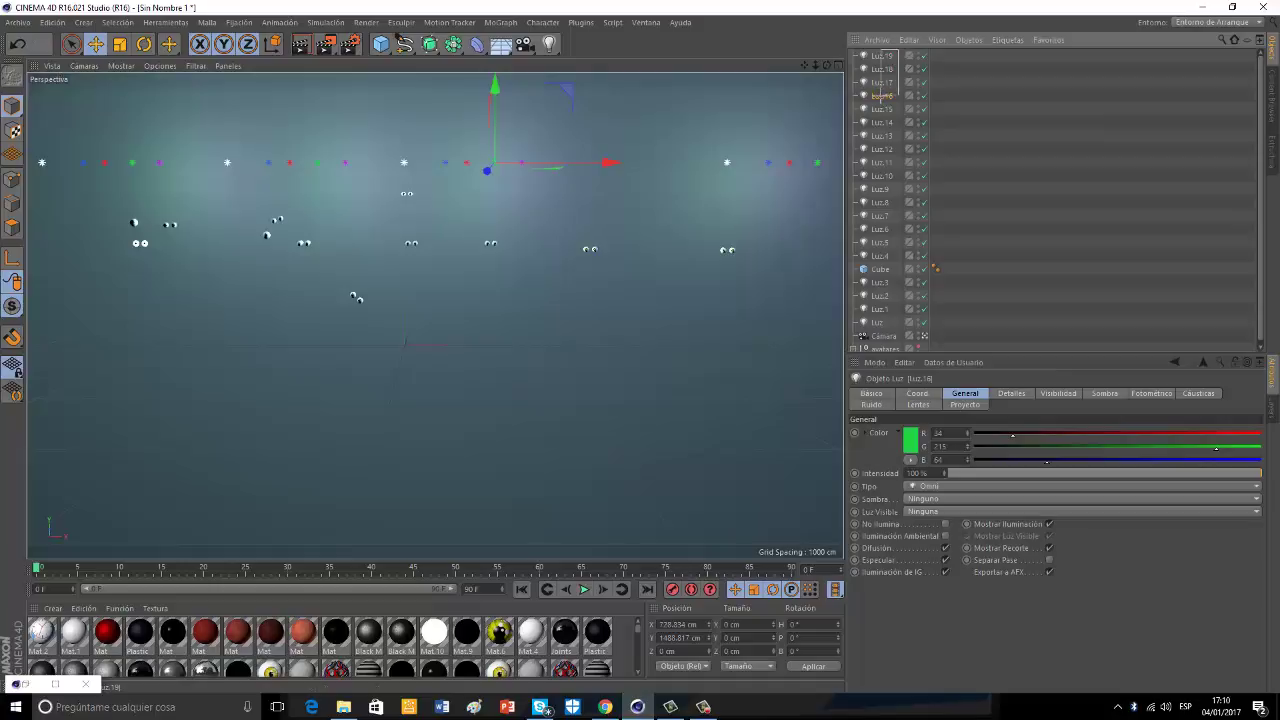
drag(881, 96, 881, 99)
click(909, 440)
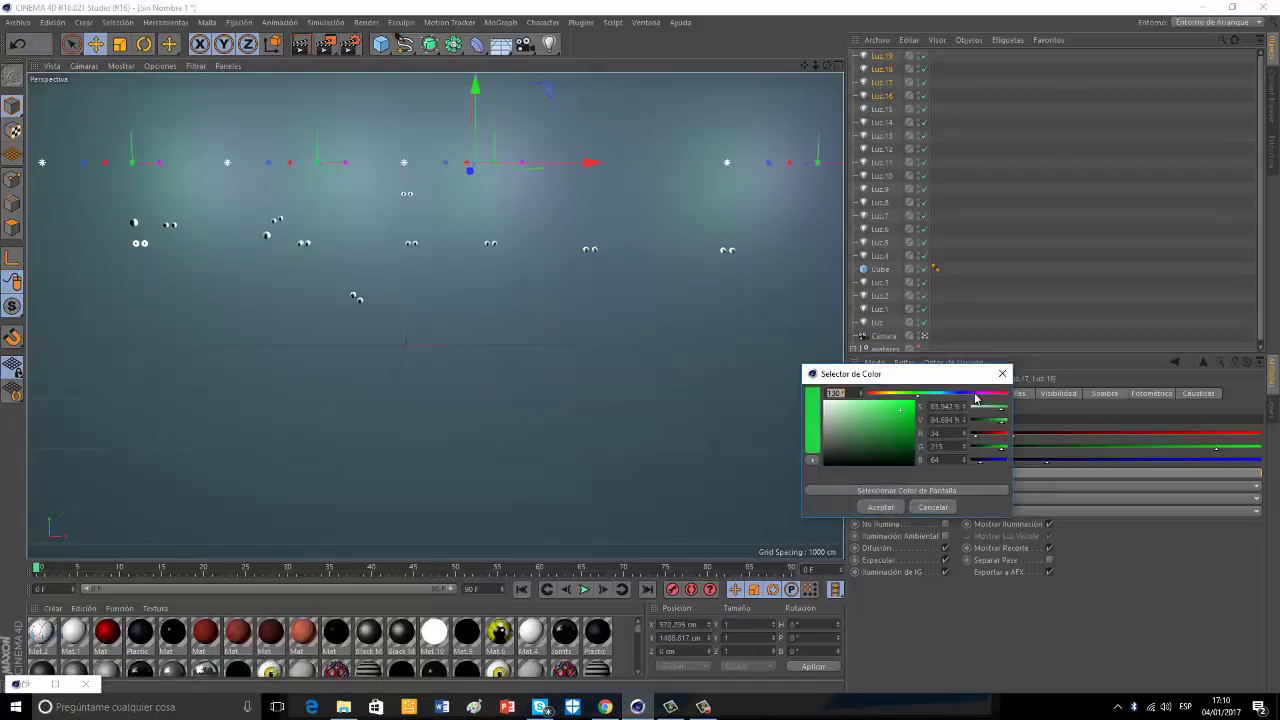
click(974, 395)
click(1004, 395)
click(886, 507)
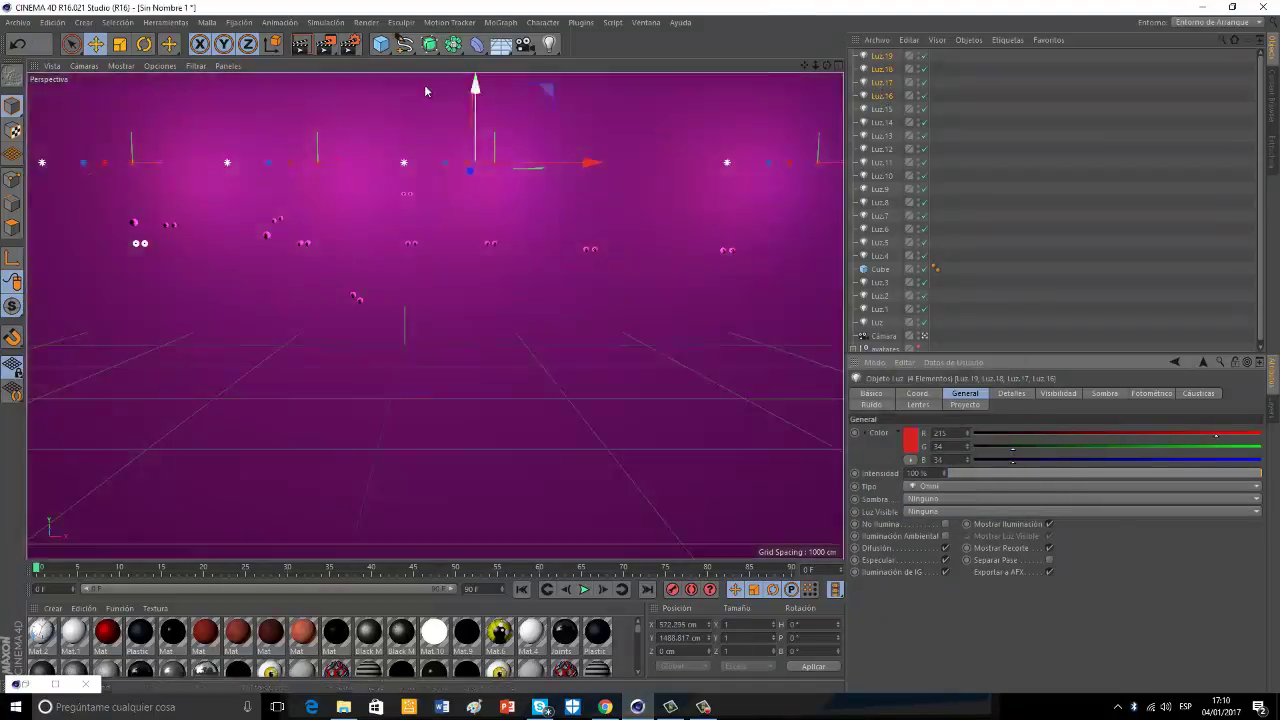
click(301, 44)
click(278, 213)
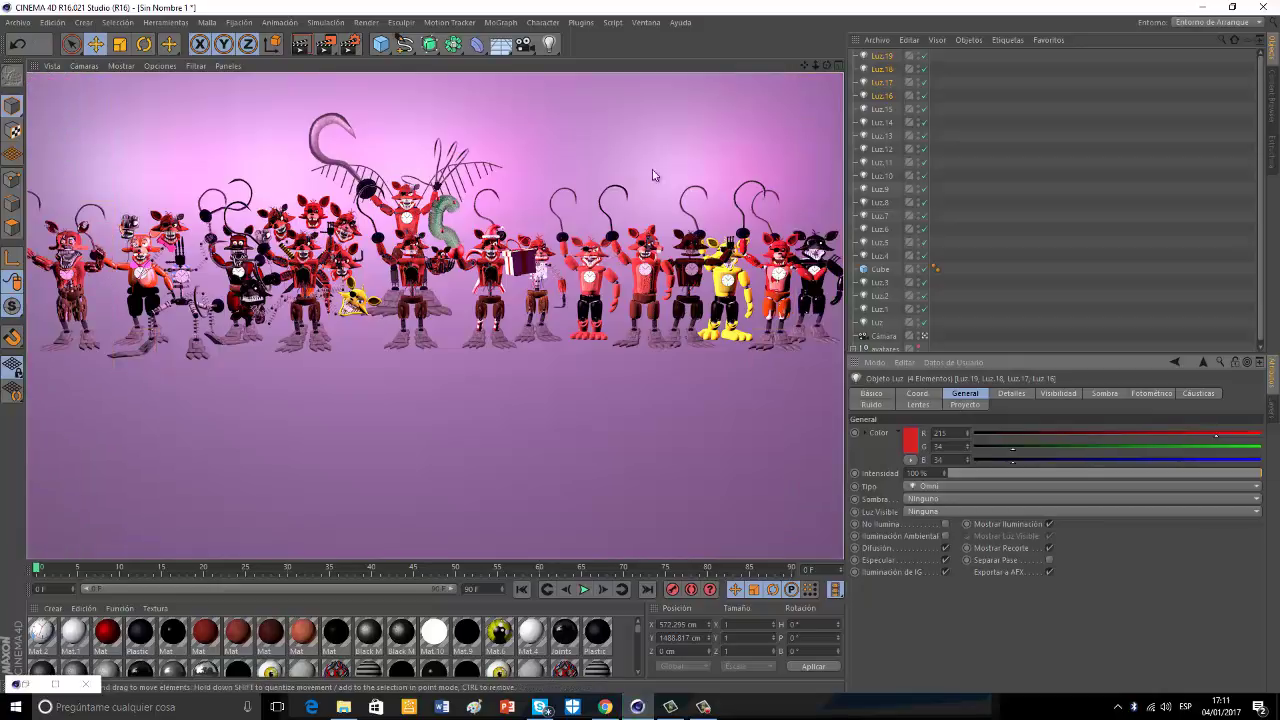
Delete the four recolored lights, Luz.16 to Luz.19, and render the view again.
key(Delete)
click(302, 44)
click(266, 206)
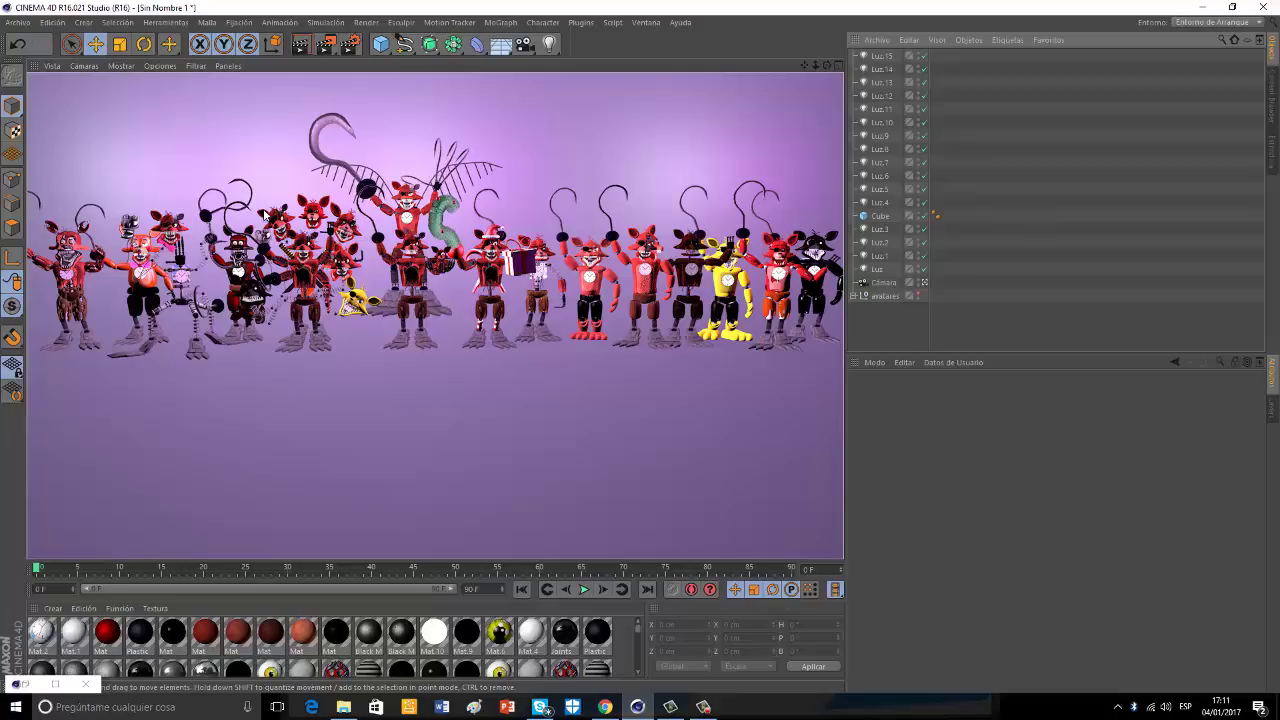
Delete the four purple lights, Luz.12 to Luz.15, and render the view to check the lighting.
click(896, 57)
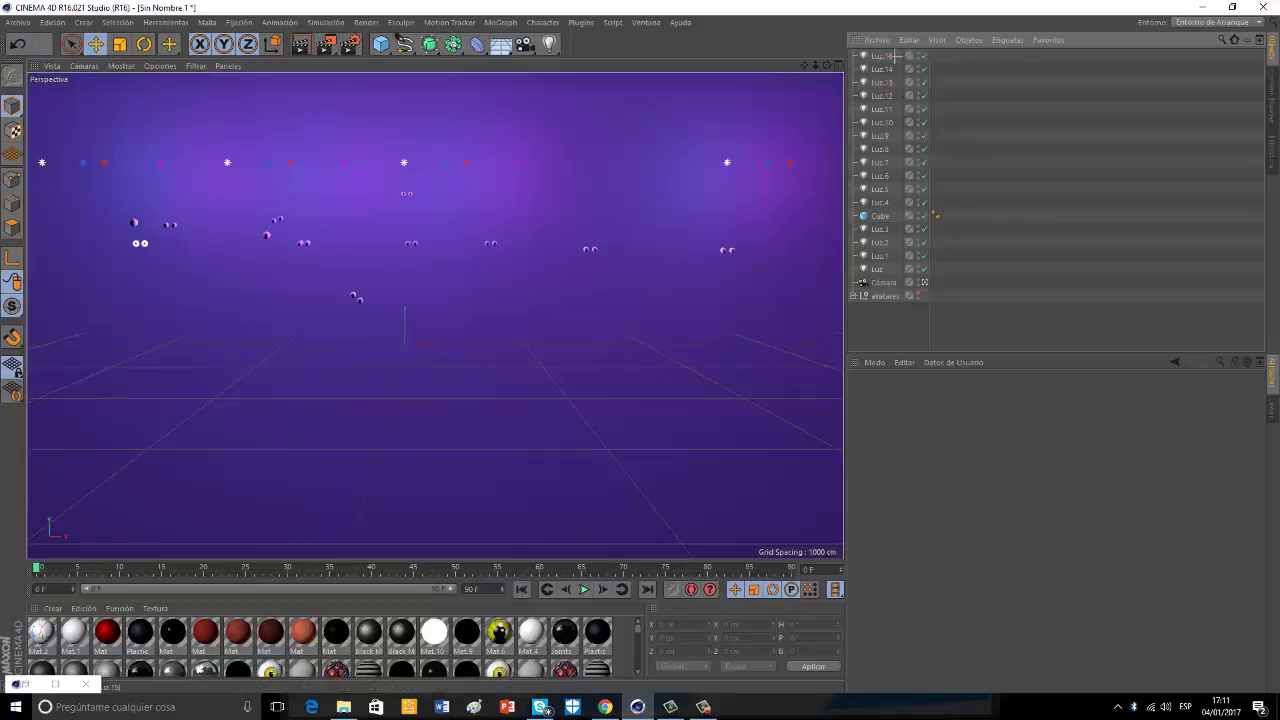
drag(872, 91, 875, 96)
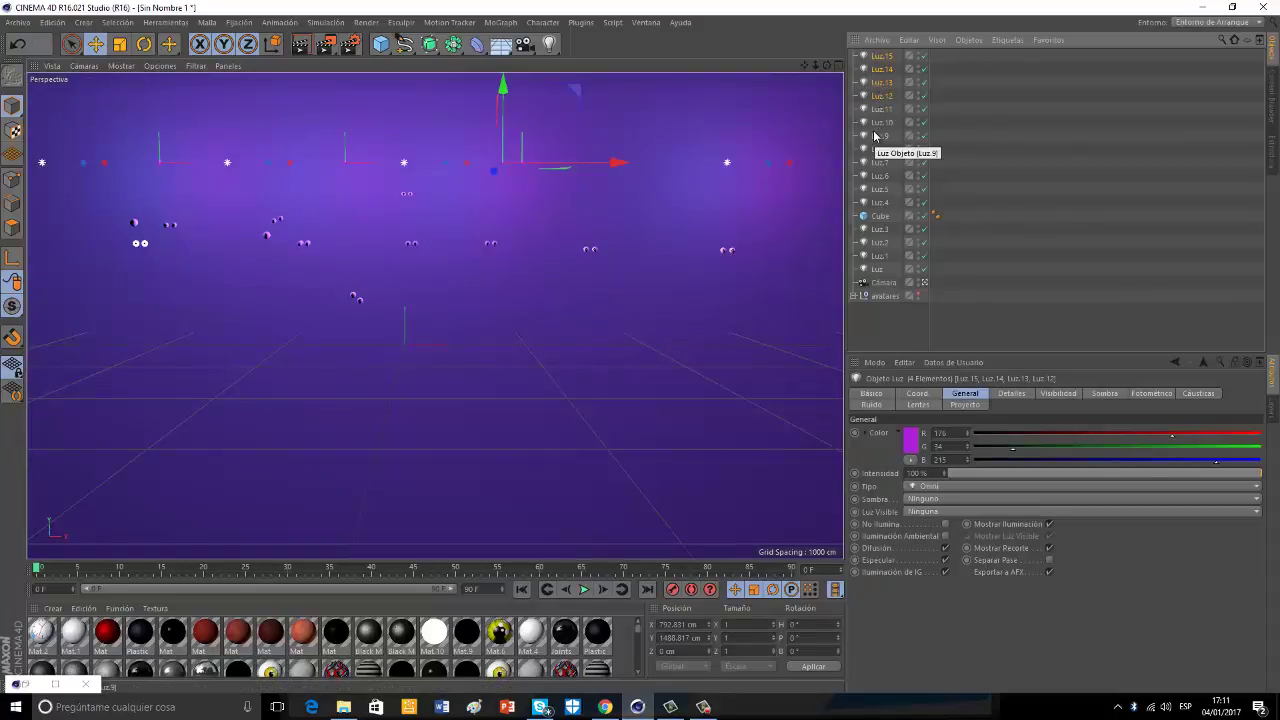
key(Delete)
click(303, 45)
click(291, 208)
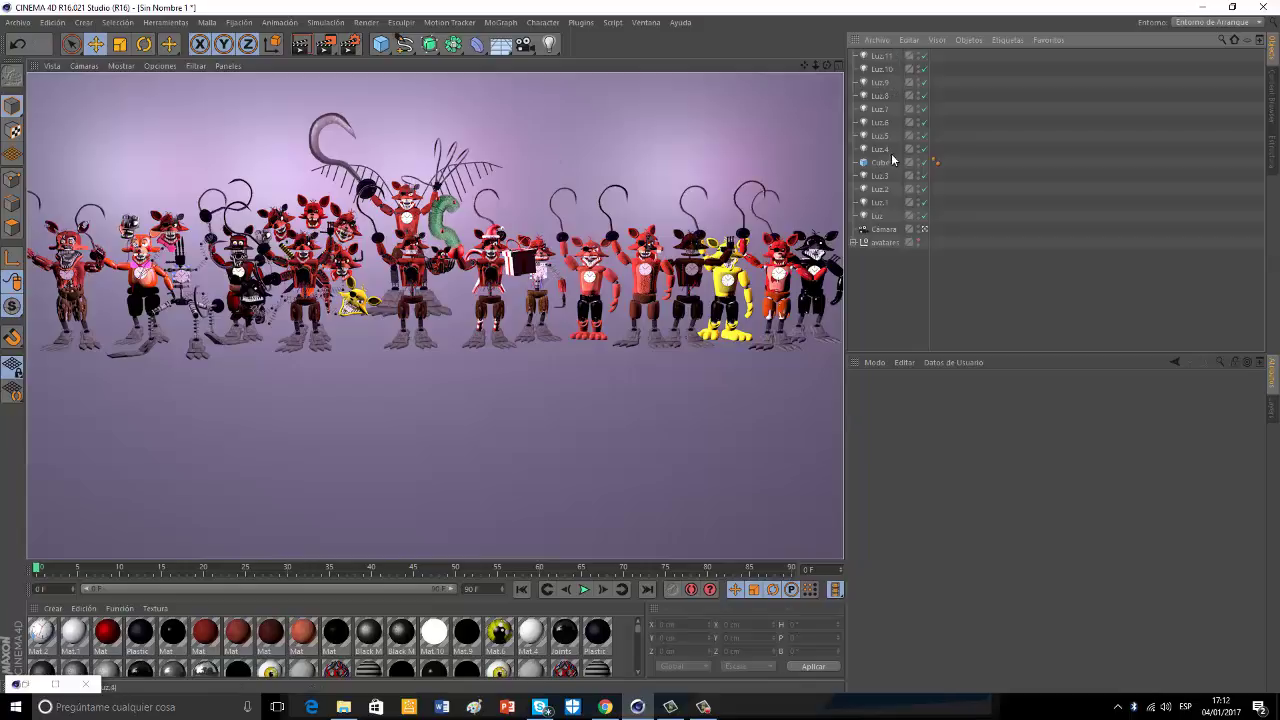
Give the four white lights soft shadow maps and set their visible light to Visible.
drag(891, 217, 870, 180)
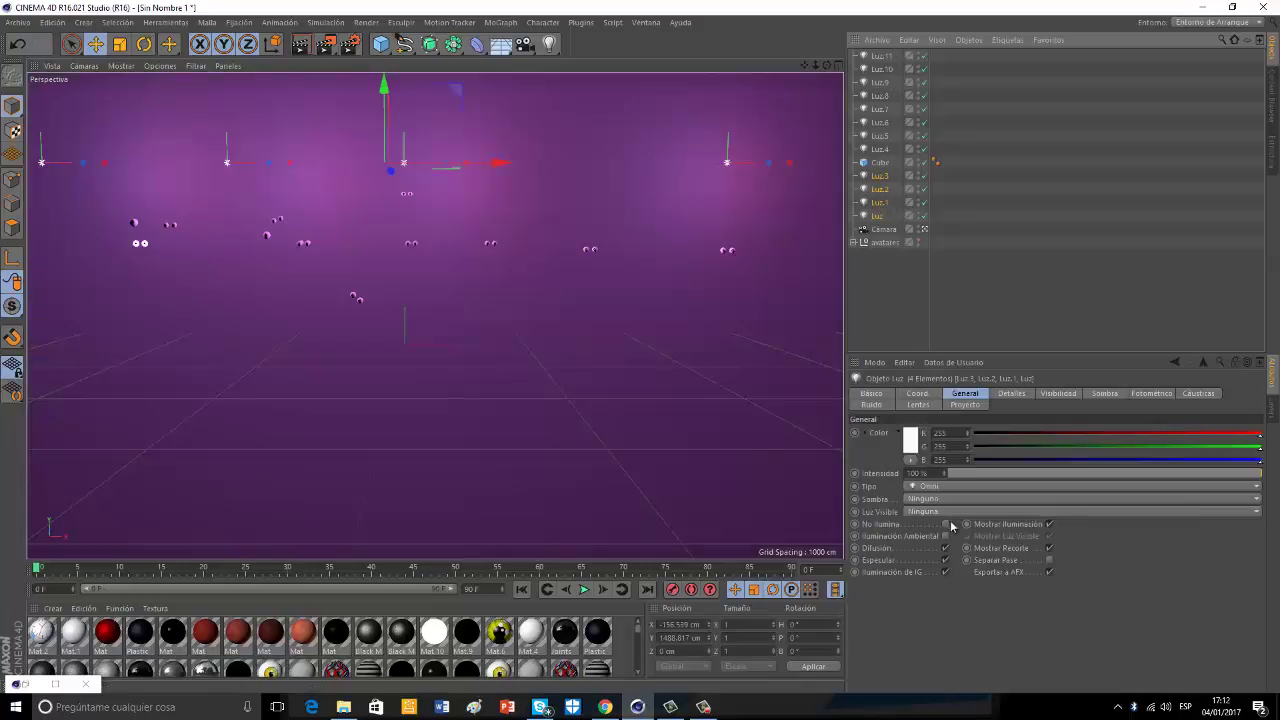
click(937, 500)
click(955, 528)
click(938, 512)
click(934, 540)
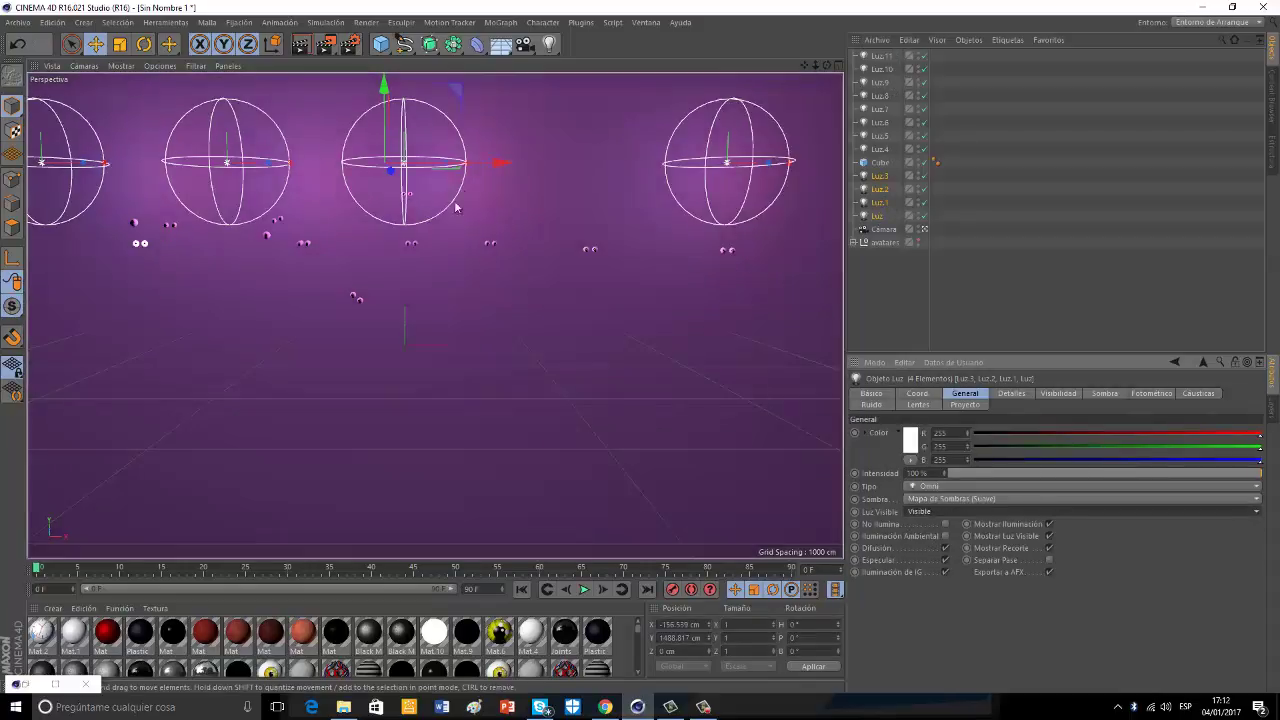
Shrink the visible light sphere of Luz.3 to a small radius and reselect all four white lights.
click(881, 176)
drag(105, 163, 55, 168)
drag(895, 177, 876, 221)
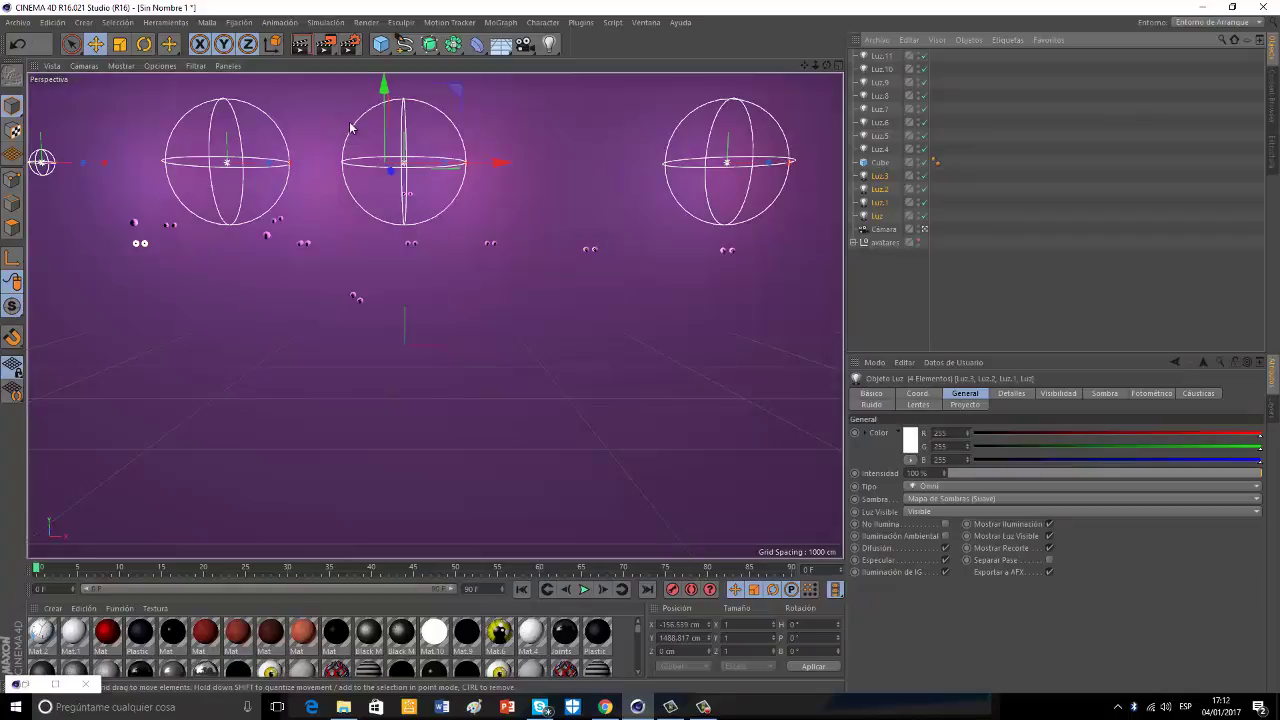
Delete the four white lights and render the view to check the lighting.
key(Delete)
click(288, 208)
key(ctrl+r)
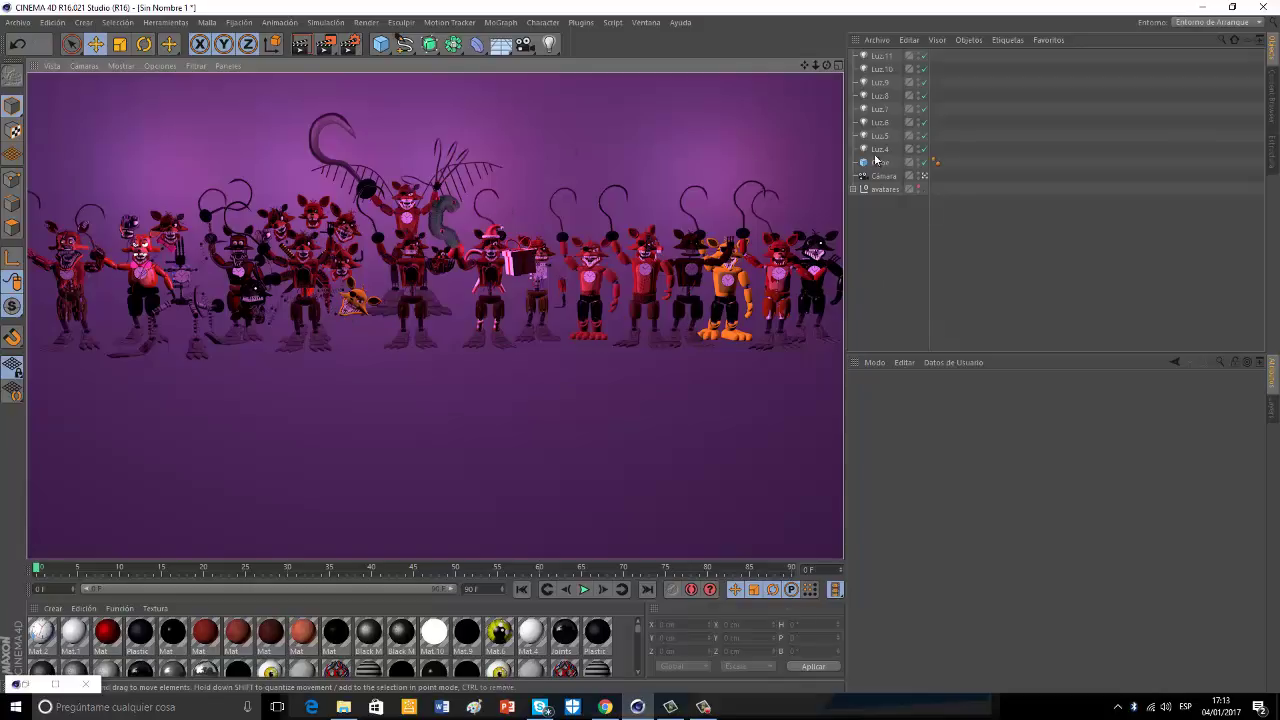
Set the color of the four red lights, Luz.4 to Luz.7, to pure red (255, 0, 0).
drag(896, 151, 874, 109)
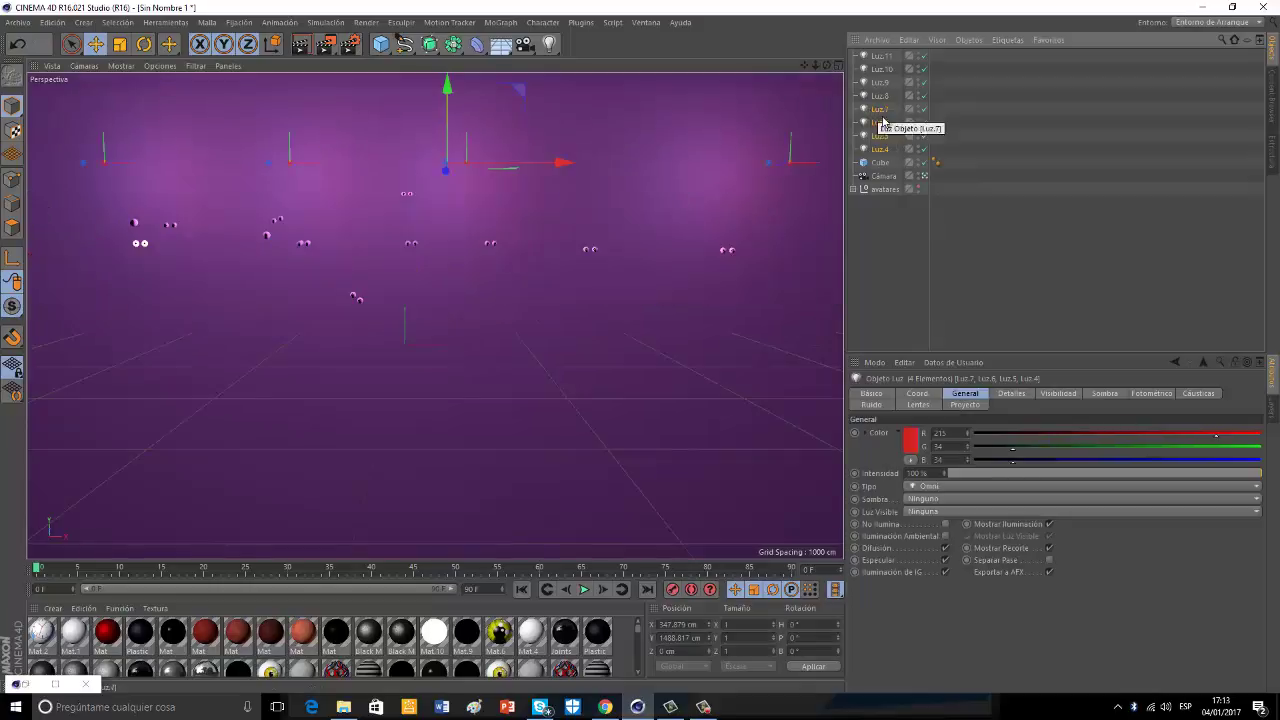
click(912, 443)
drag(917, 413, 927, 398)
click(883, 509)
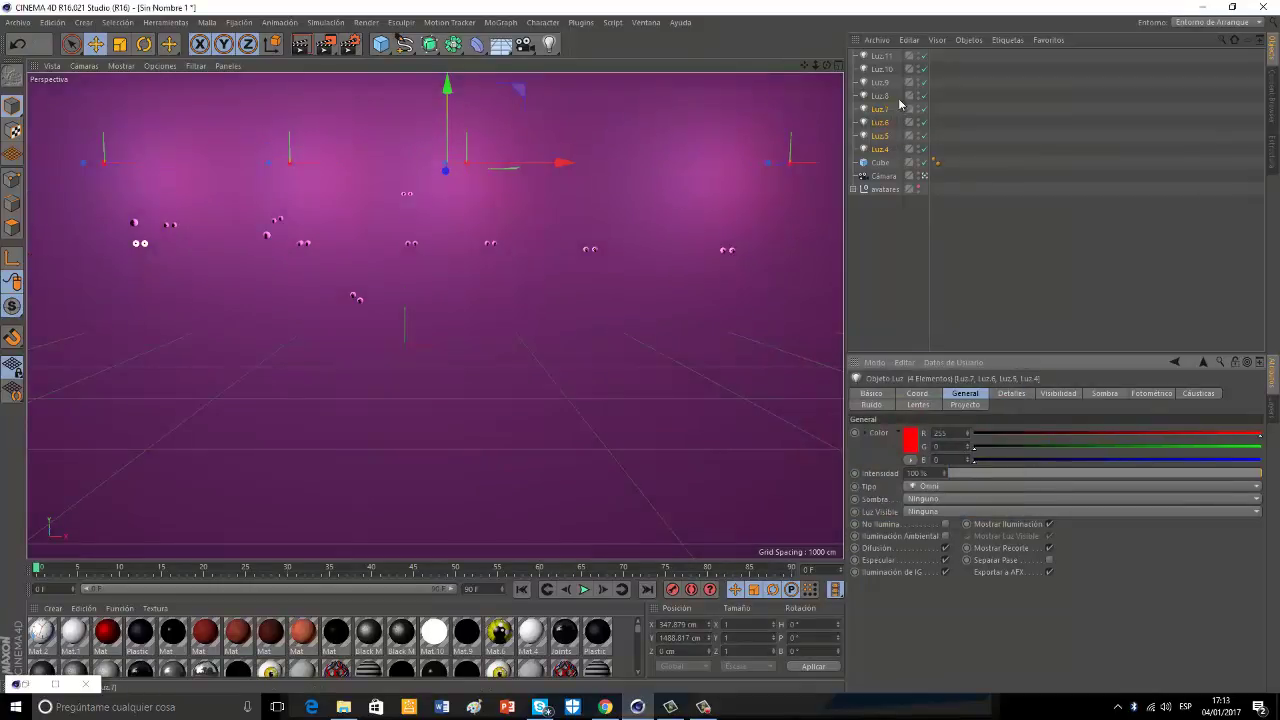
Copy the eight colored lights, Luz.4 to Luz.11, toward the front, rotate the copies about 180° and render the perspective view.
click(839, 66)
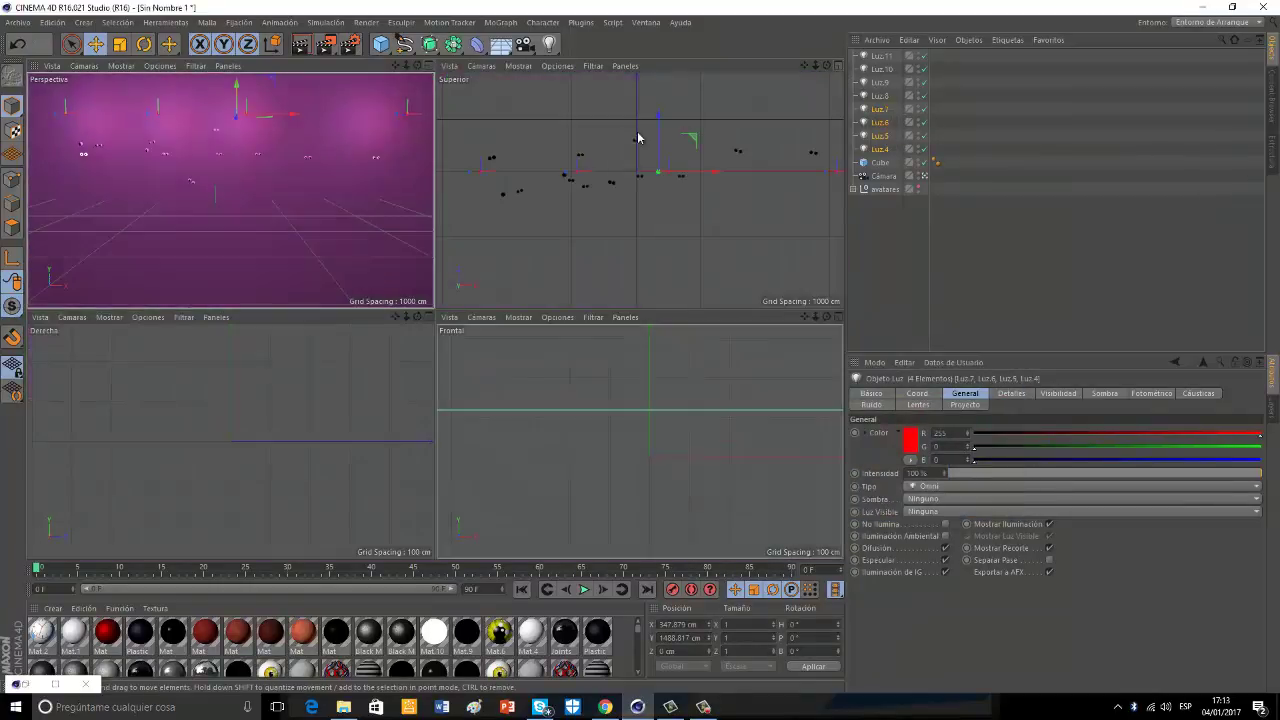
drag(898, 56, 854, 150)
ctrl+drag(653, 120, 605, 248)
click(144, 44)
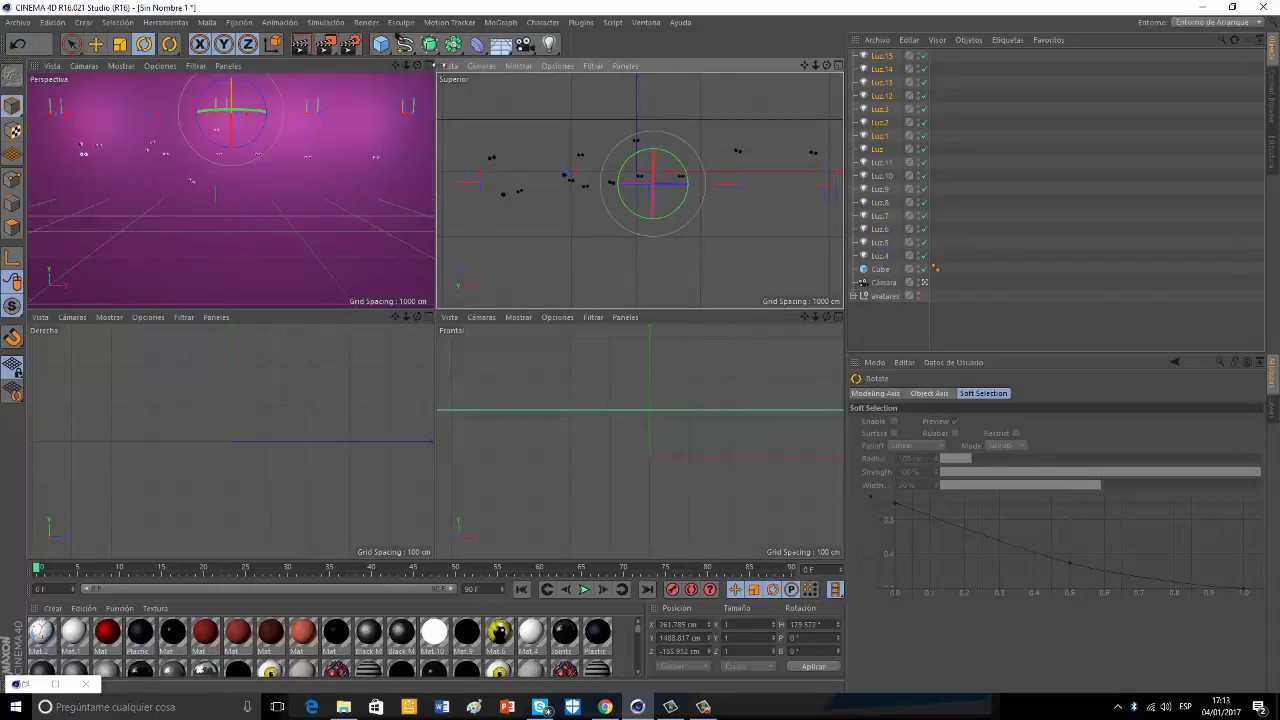
click(430, 65)
click(285, 210)
key(ctrl+r)
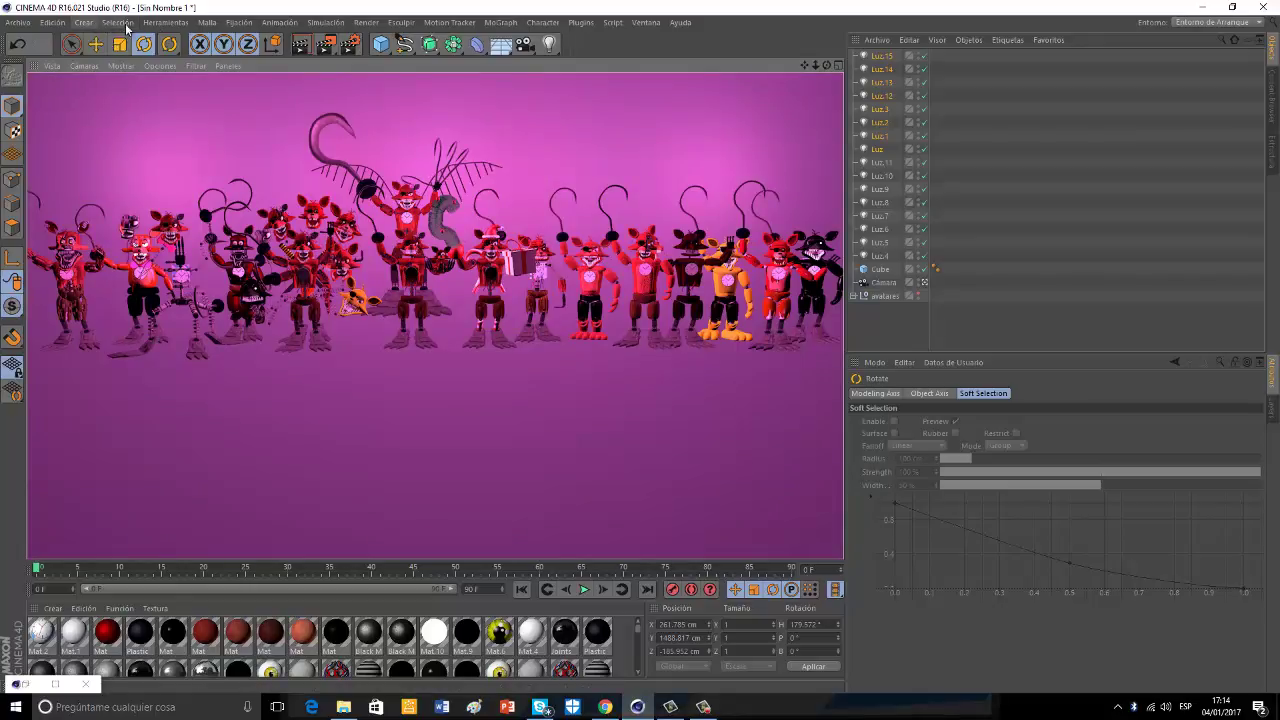
Add a text spline and bring it forward in front of the avatars' feet.
drag(405, 46, 461, 165)
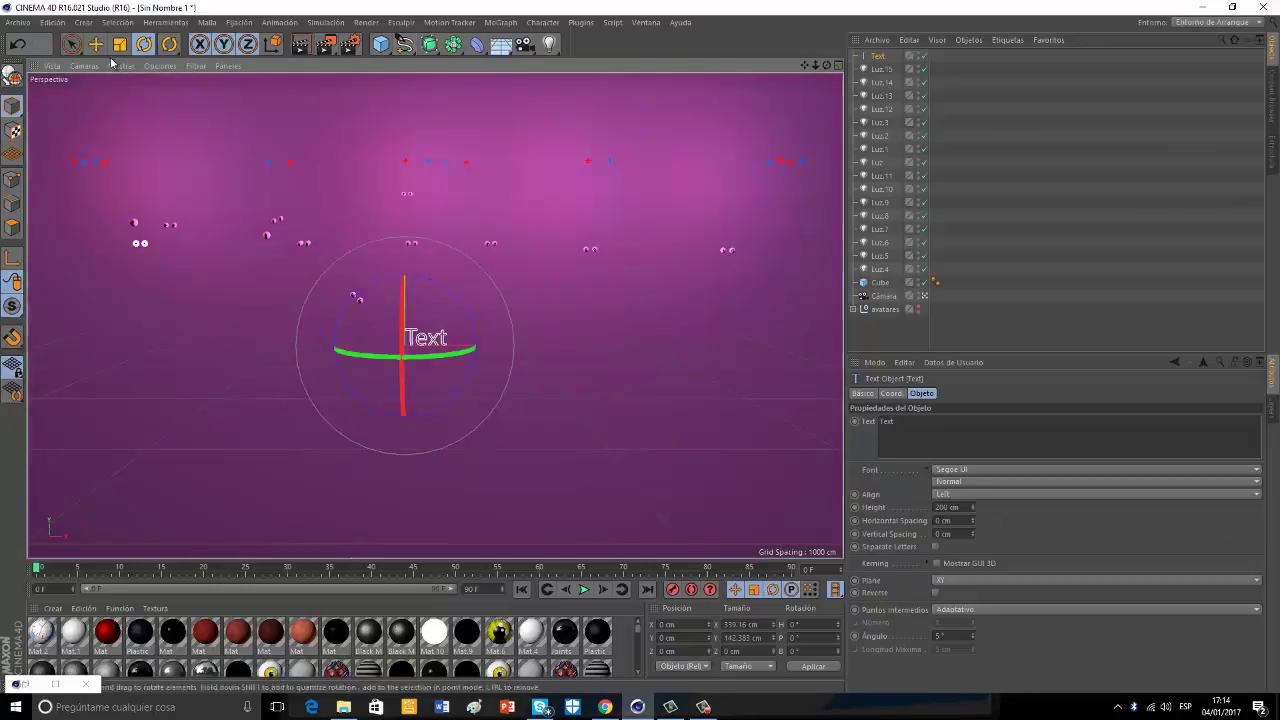
click(96, 44)
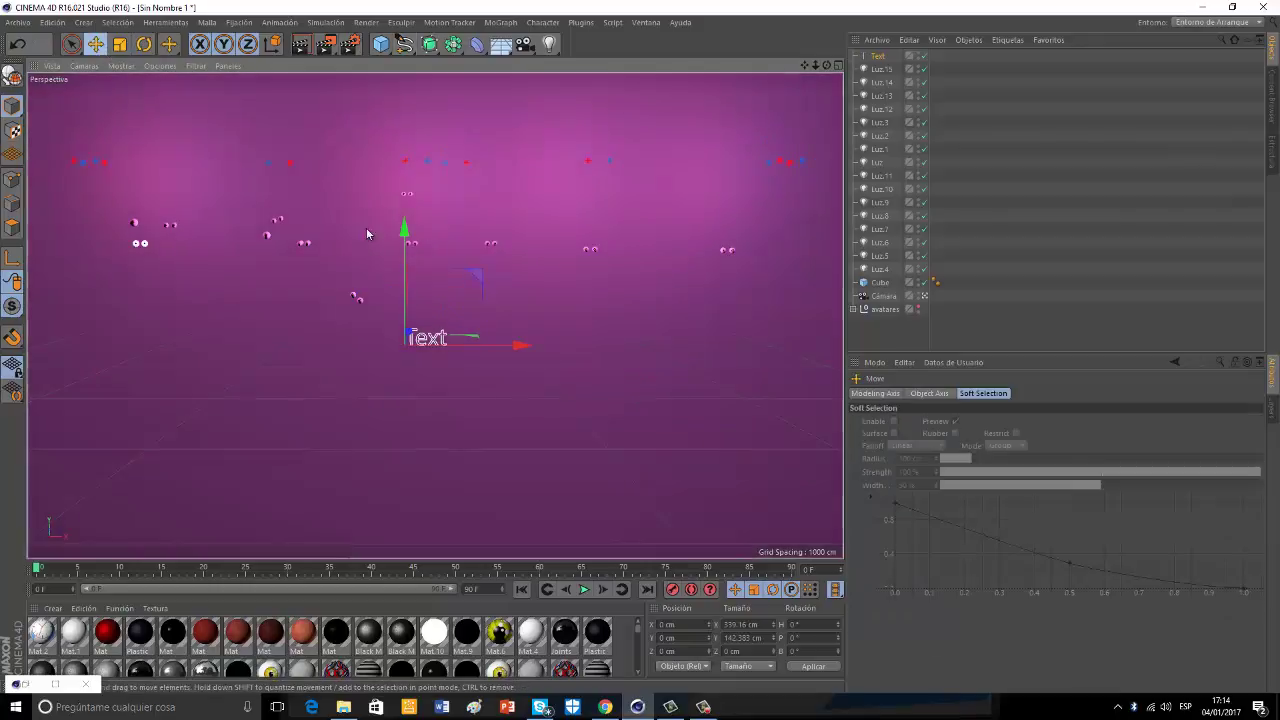
drag(474, 286, 401, 295)
click(18, 44)
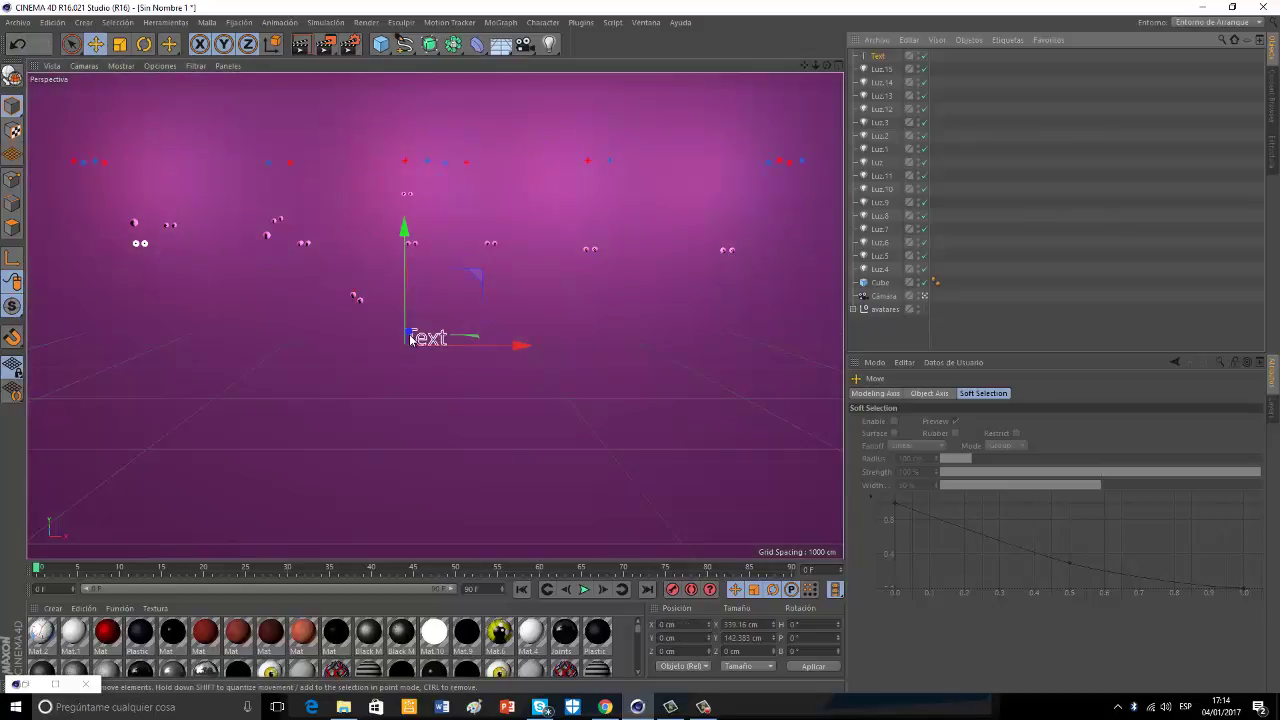
drag(406, 334, 397, 384)
click(18, 44)
Set the text to "especial 50 suscriptores", shift it left and enlarge it to a height of about 274 cm.
click(878, 57)
drag(940, 423, 782, 437)
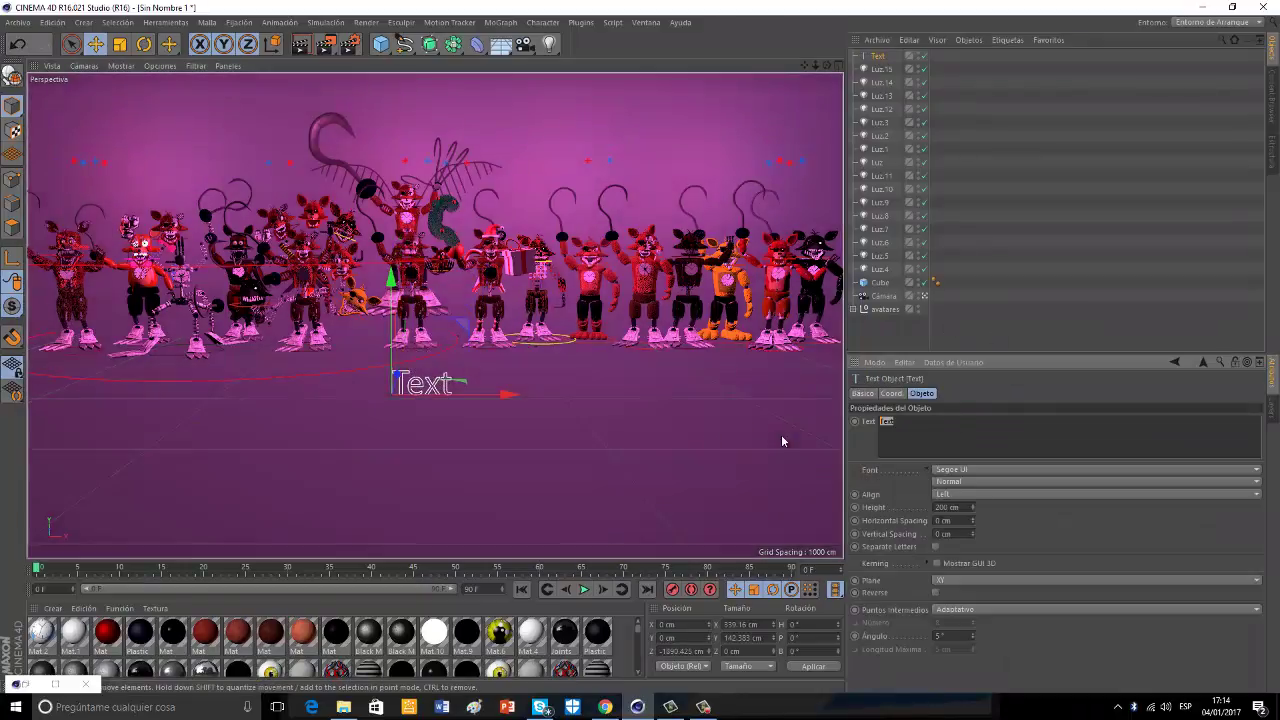
text(especial 50 suscriptores)
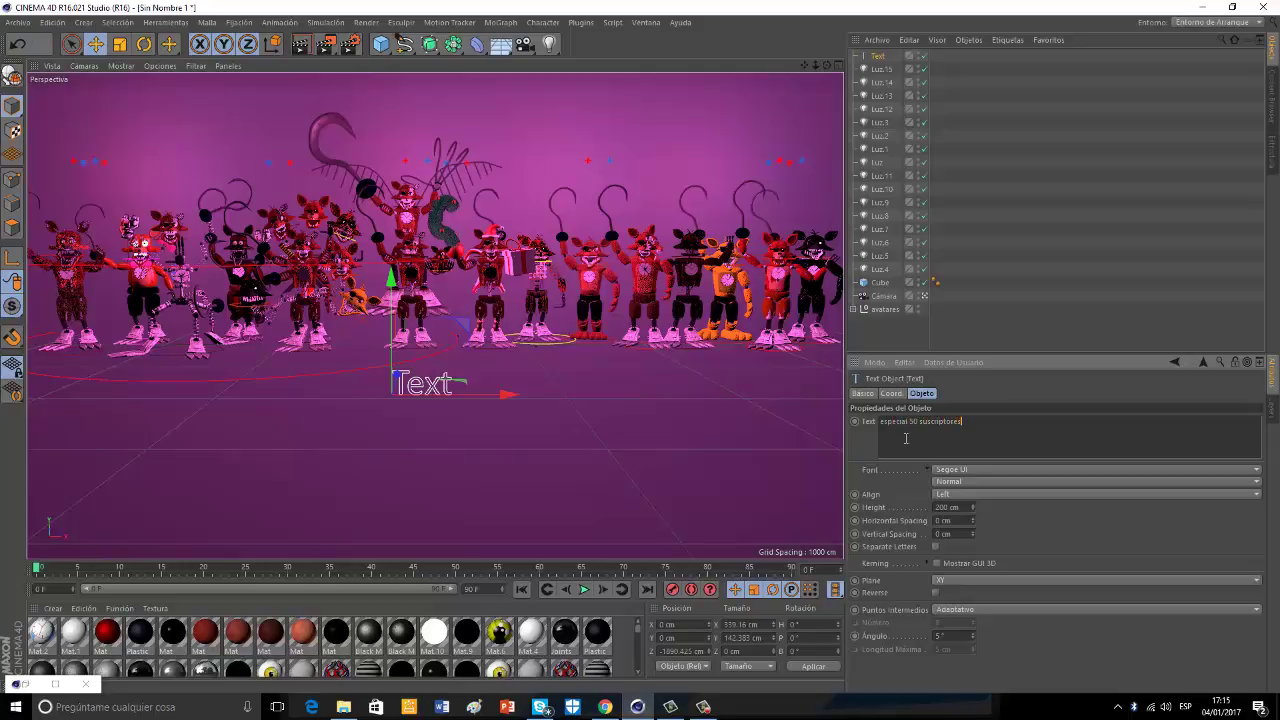
drag(500, 396, 339, 419)
click(120, 45)
drag(250, 162, 460, 160)
Create an Extrude generator and nest the text spline inside it.
drag(430, 44, 590, 62)
drag(882, 70, 888, 62)
click(882, 69)
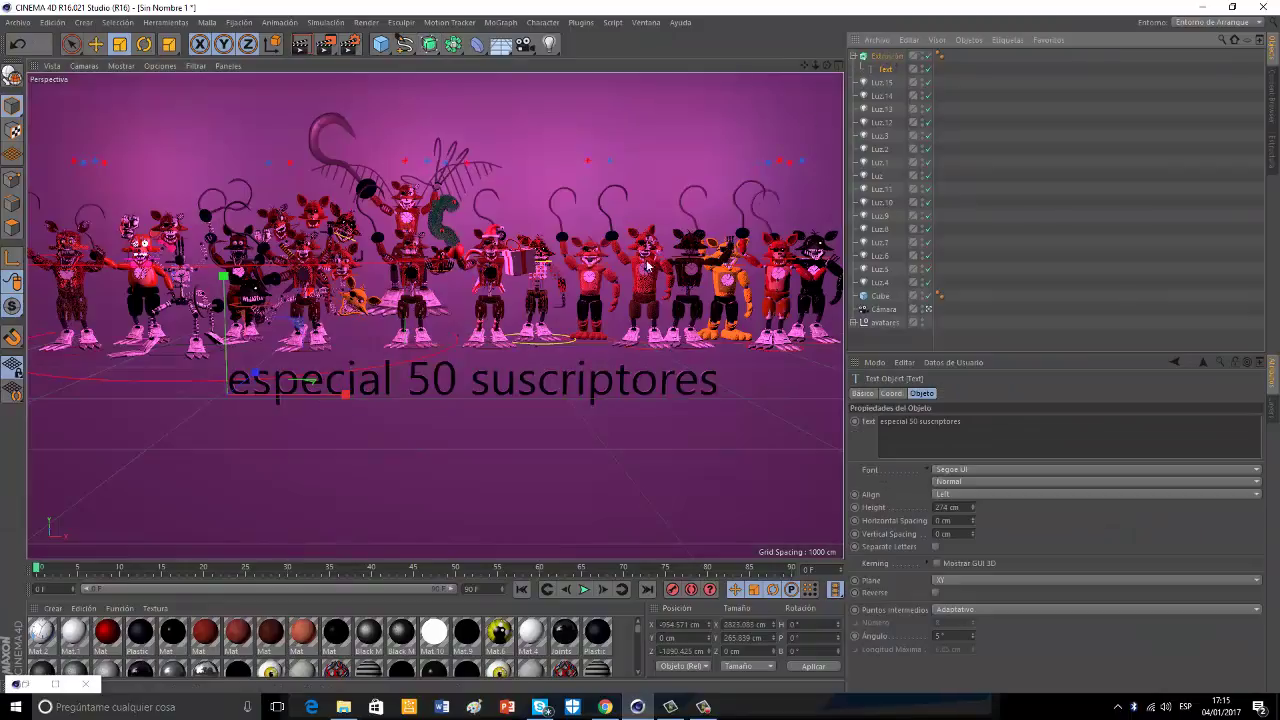
Apply the Hook material to the extruded text and render the view.
scroll(312, 635, down, 6)
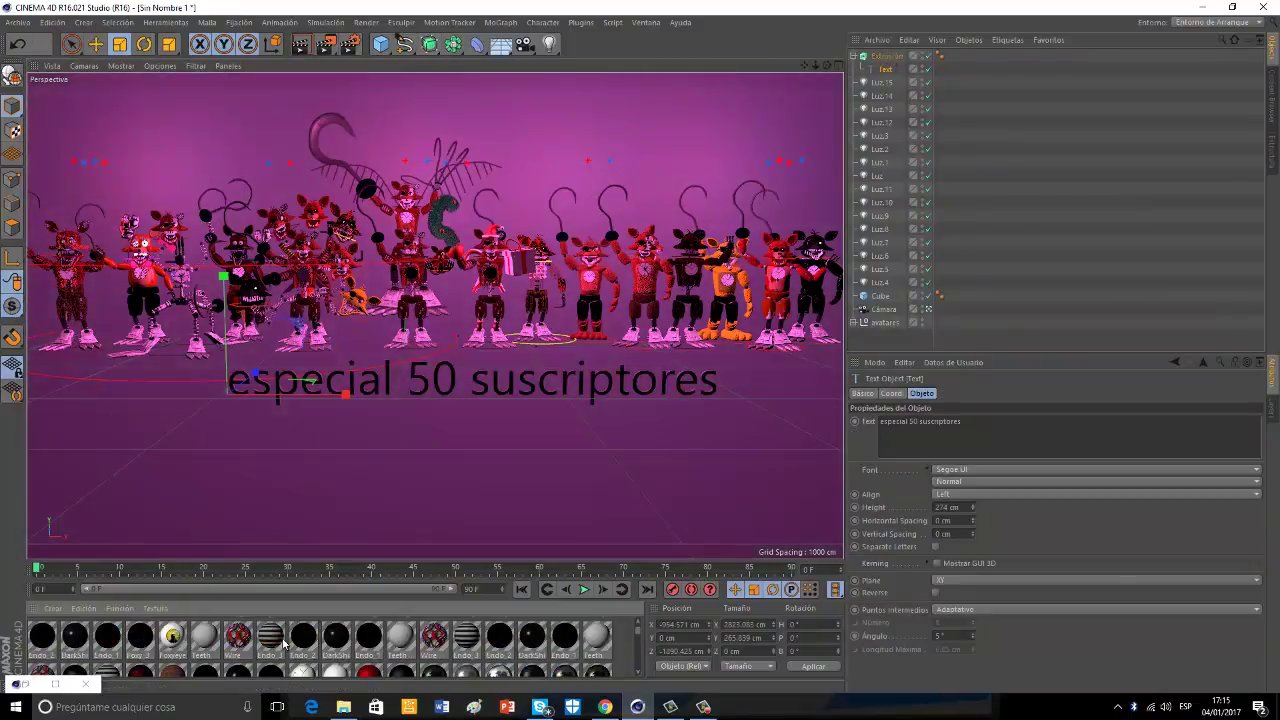
scroll(320, 645, down, 2)
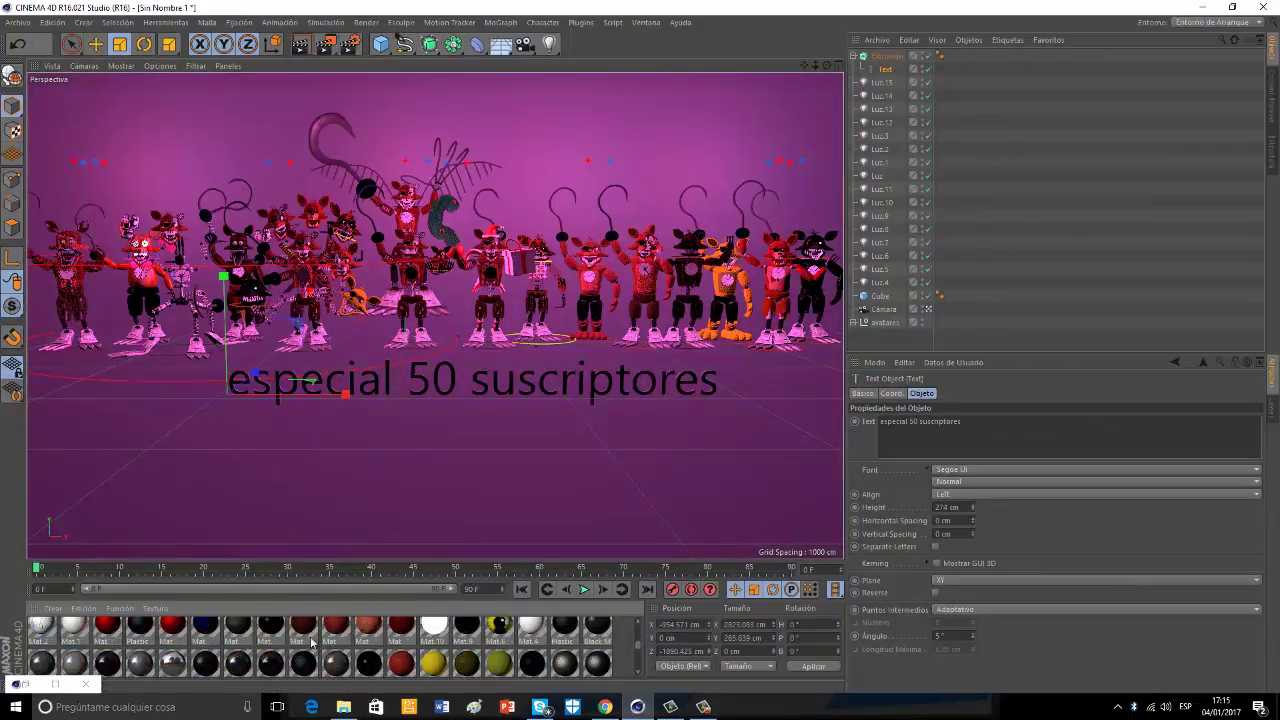
drag(176, 664, 898, 62)
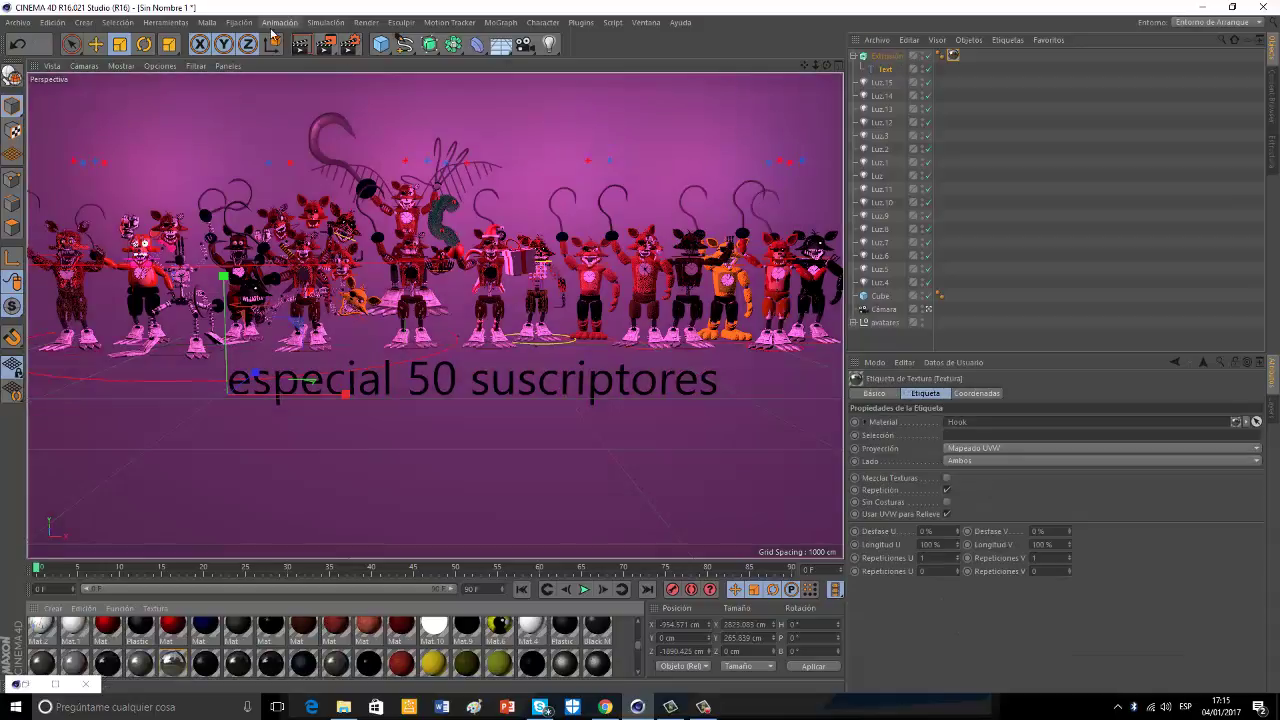
click(284, 211)
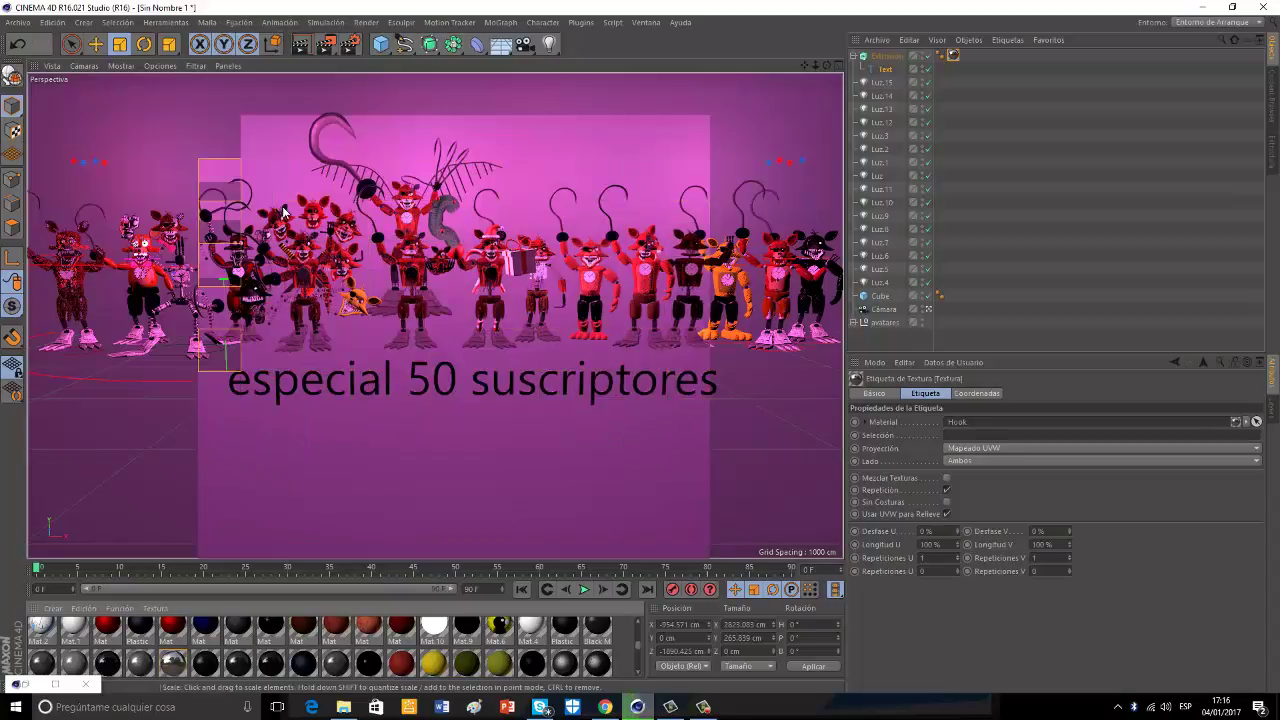
Open the logo library file from the "canal de youtube" folder on the Data (D:) drive.
click(888, 341)
click(18, 23)
click(40, 56)
scroll(400, 225, down, 7)
scroll(394, 234, down, 3)
scroll(385, 247, up, 5)
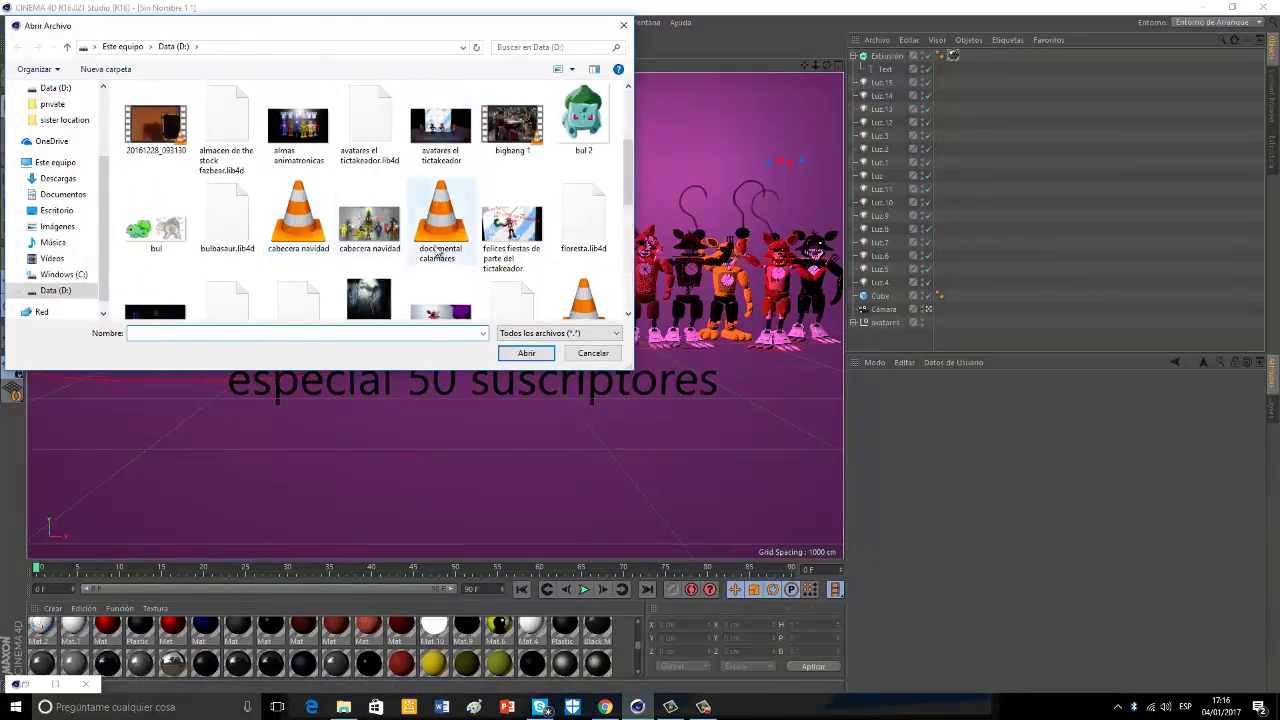
scroll(247, 237, up, 3)
double_click(434, 137)
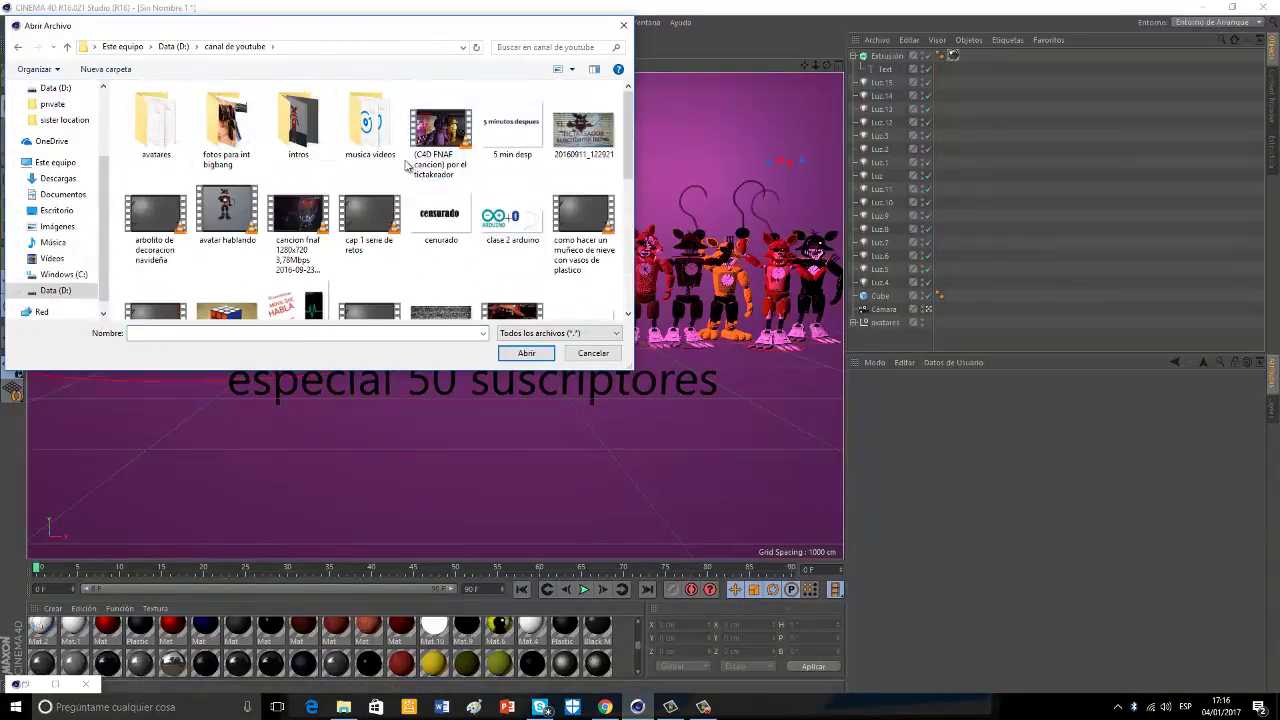
scroll(430, 190, down, 1)
scroll(436, 195, up, 1)
scroll(408, 187, down, 2)
double_click(359, 268)
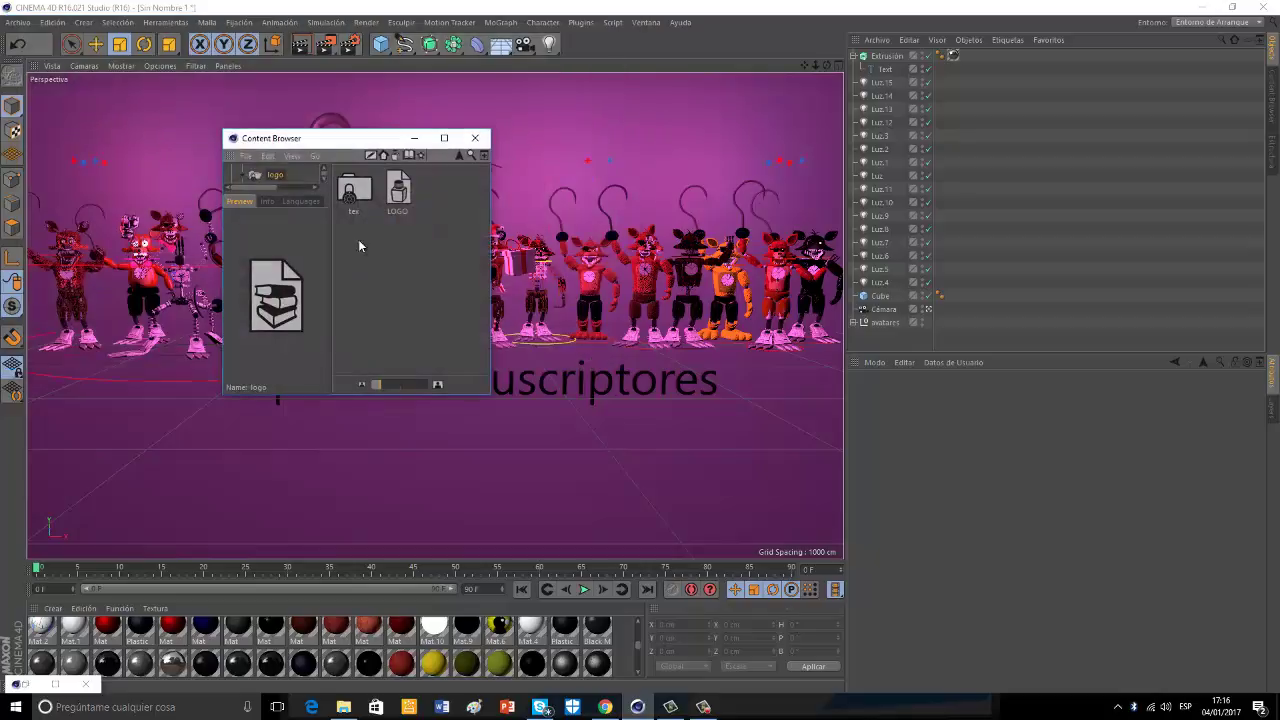
Load the LOGO object into the scene and rotate it to a heading of -90°.
double_click(400, 192)
click(415, 139)
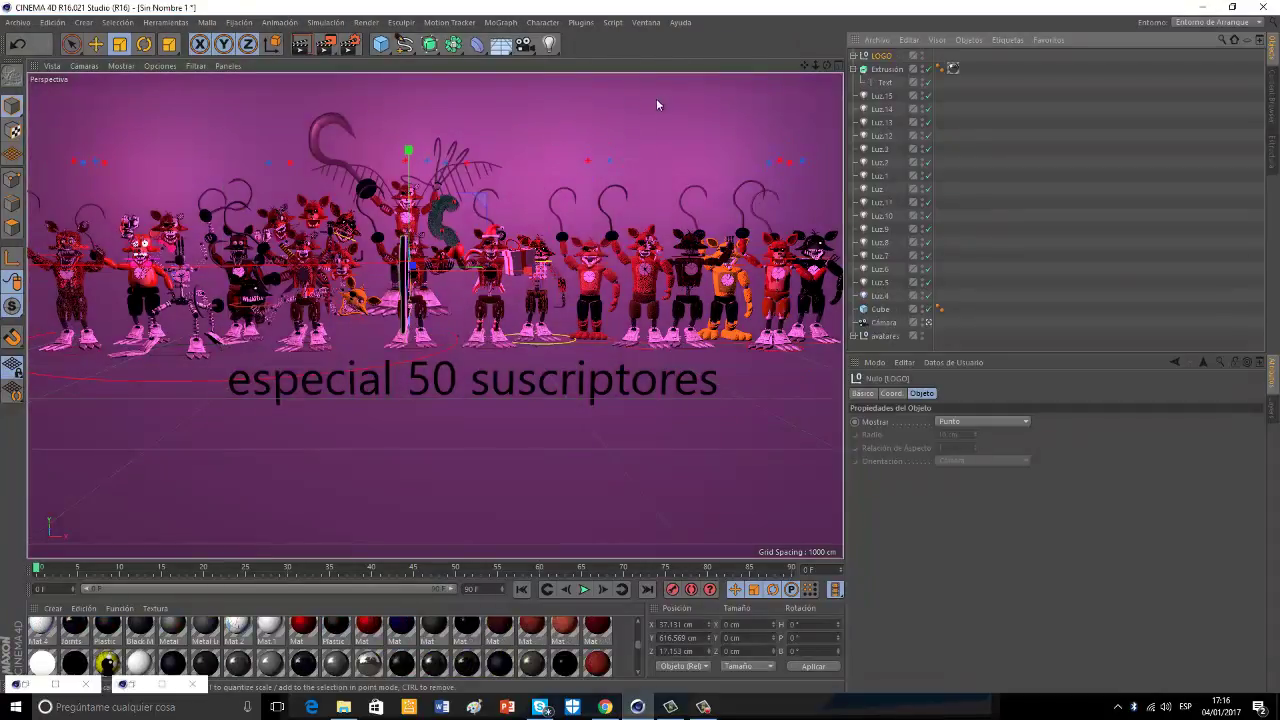
key(r)
shift+drag(443, 287, 230, 282)
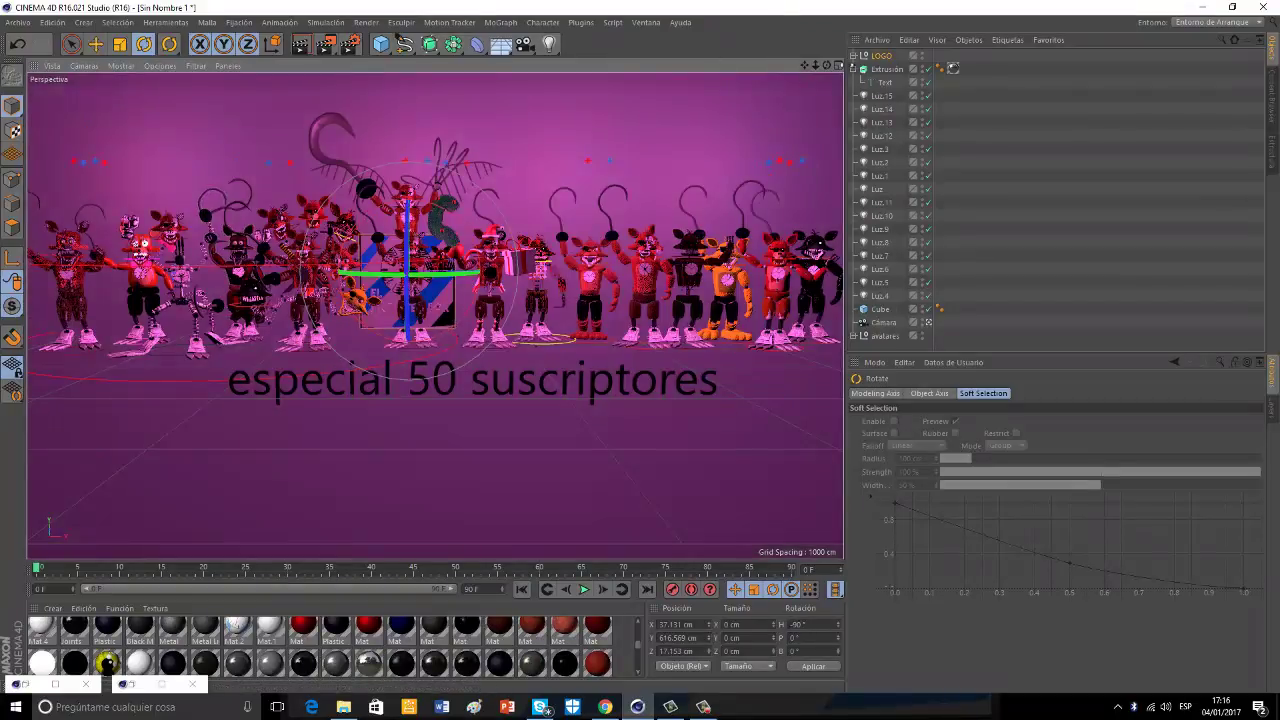
Move the logo back behind the avatars and push the backdrop cube farther back in the top view.
click(838, 66)
click(97, 45)
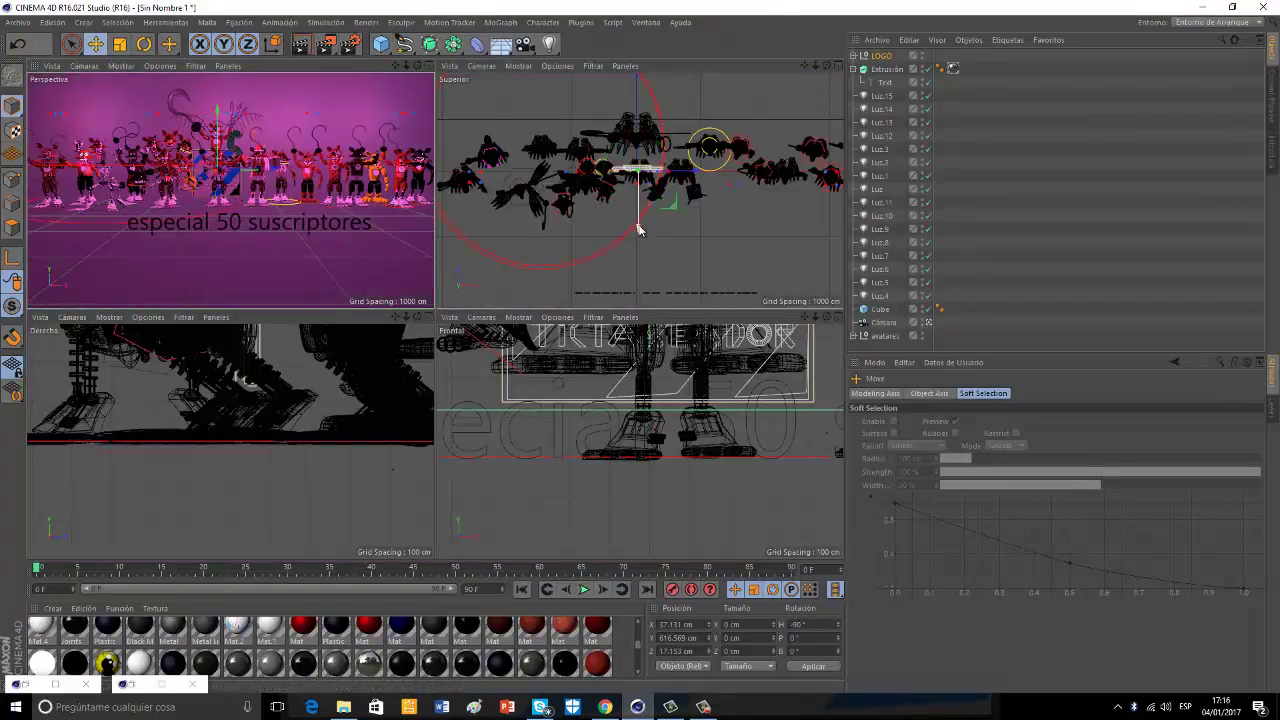
drag(636, 229, 638, 192)
click(879, 309)
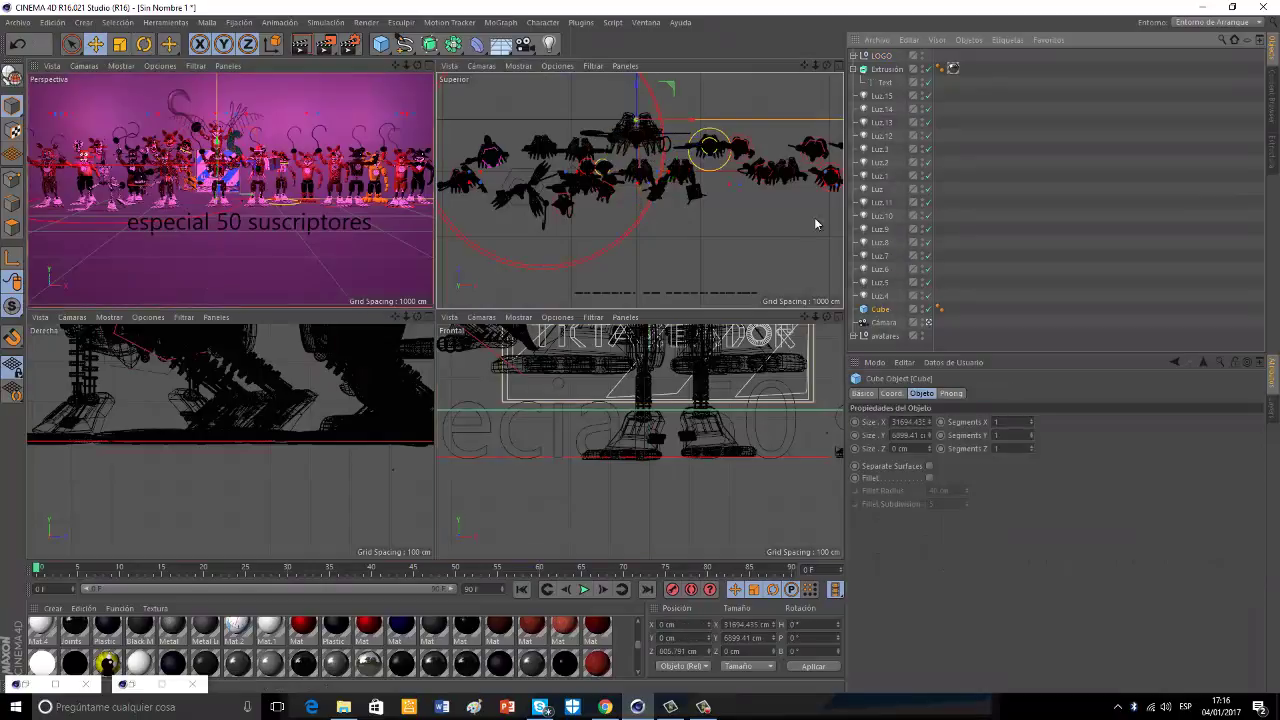
drag(637, 112, 638, 90)
Raise the logo above the avatars to a Y position of about 1920 cm and render the perspective view.
click(884, 57)
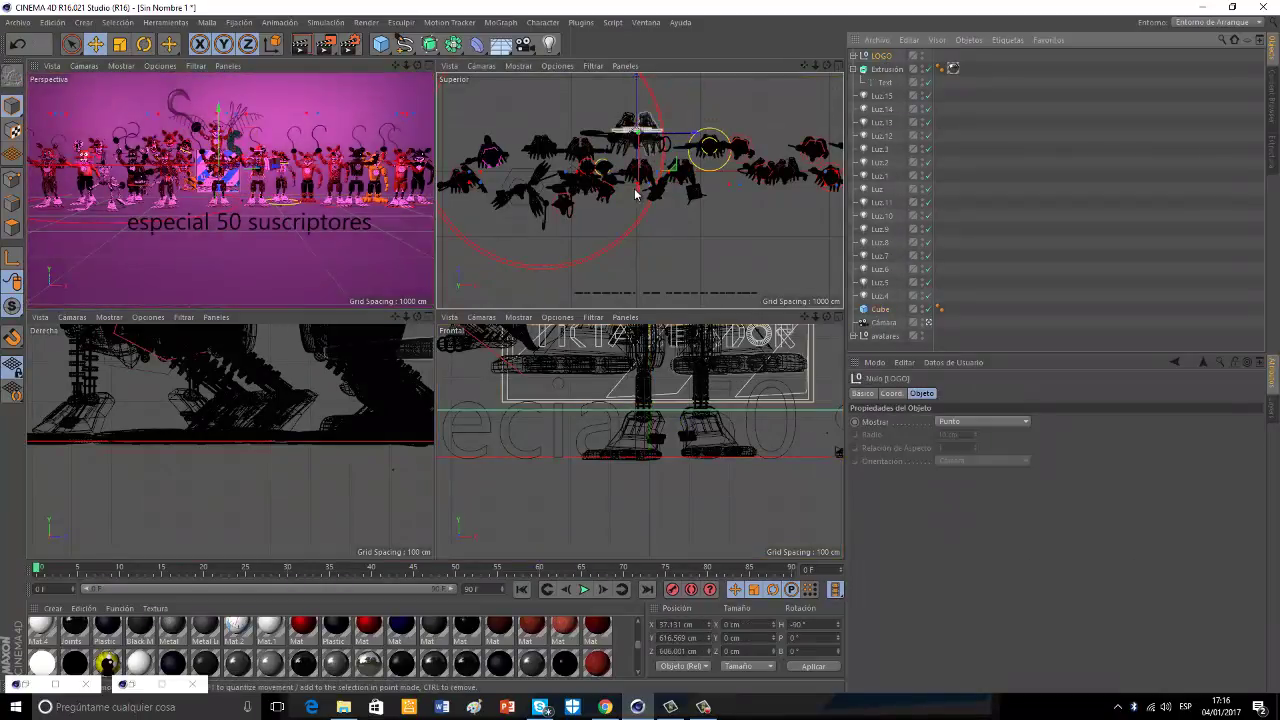
drag(220, 104, 220, 32)
click(428, 66)
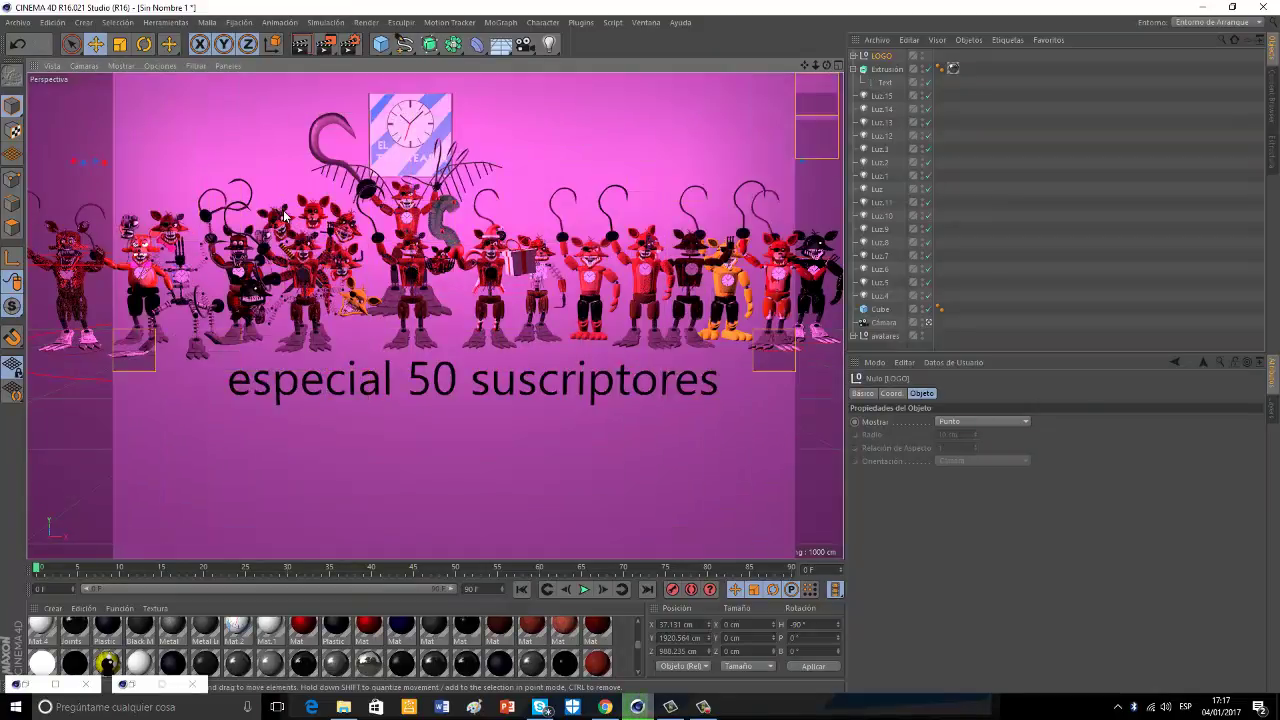
Enlarge the logo, raise it to a Y position of about 1968 cm and render the view.
click(886, 57)
click(121, 50)
drag(590, 102, 642, 347)
click(100, 50)
click(119, 46)
drag(596, 139, 540, 149)
click(97, 46)
drag(411, 90, 411, 84)
click(119, 46)
drag(548, 100, 516, 105)
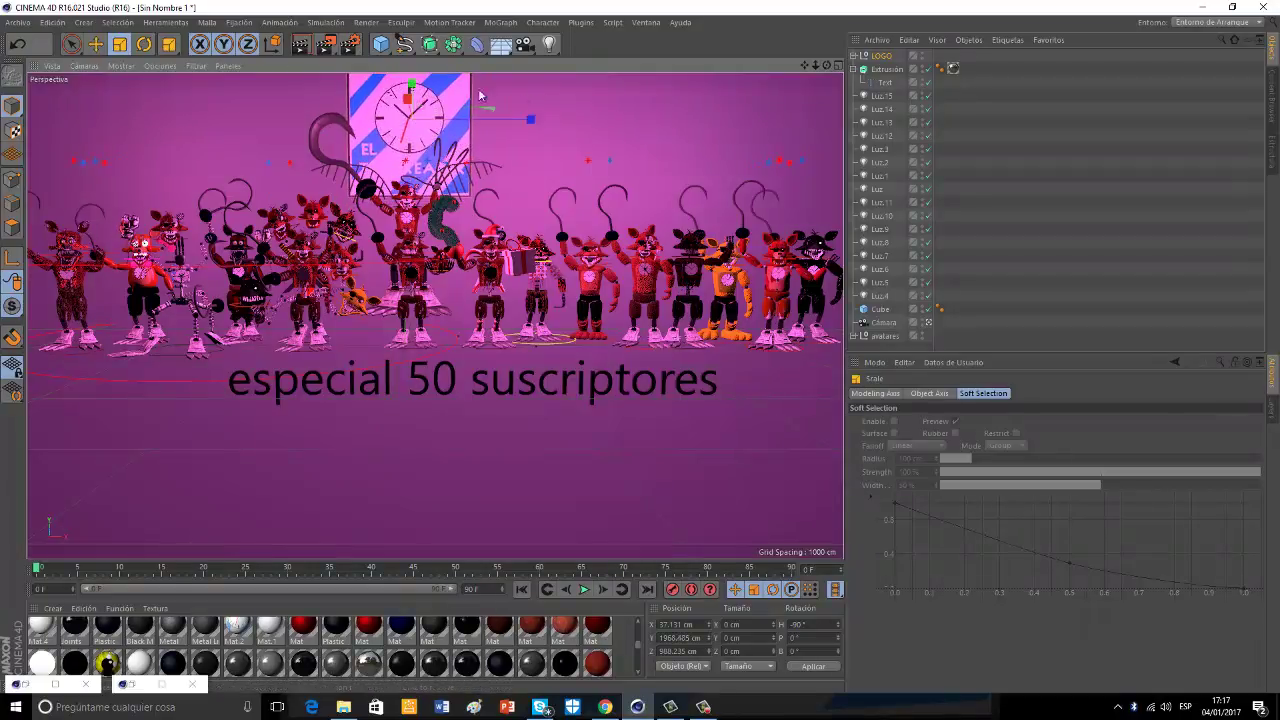
click(302, 45)
click(284, 207)
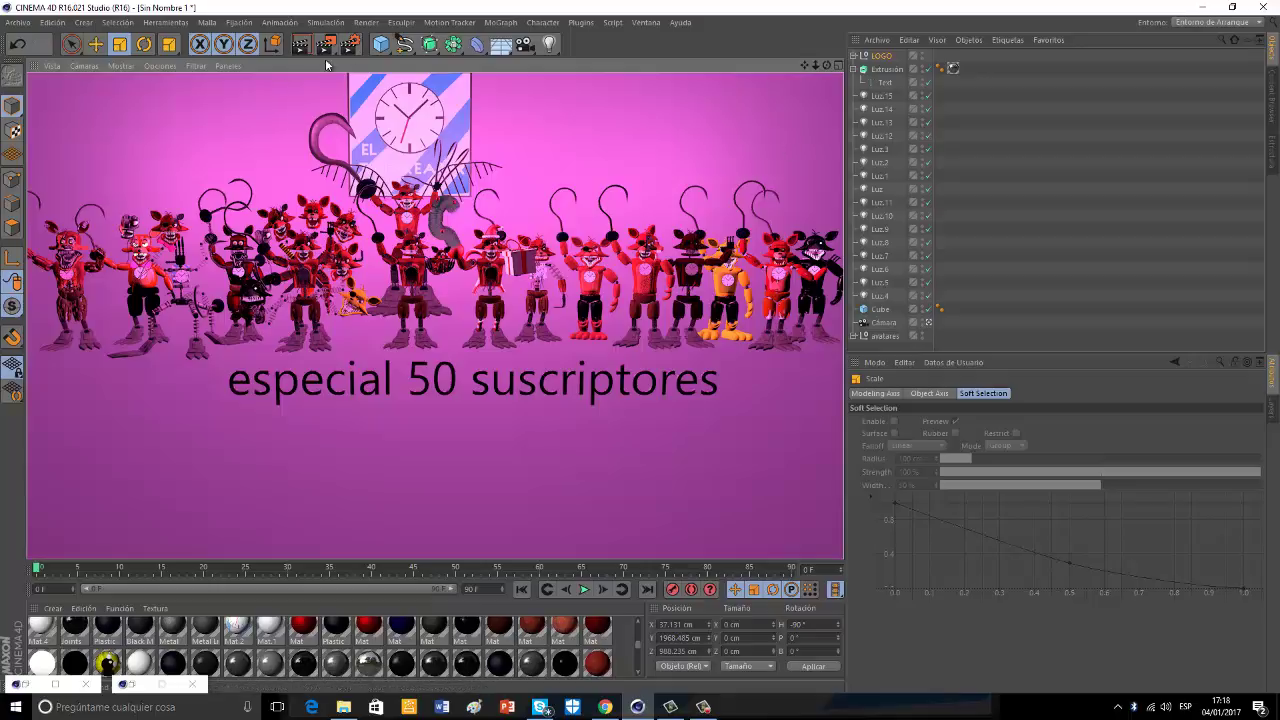
Add a white light in front of the logo at about Y 1542 cm, Z -850 cm and render the view.
click(548, 46)
click(97, 48)
drag(403, 238, 403, 68)
drag(404, 162, 392, 166)
click(301, 45)
click(255, 208)
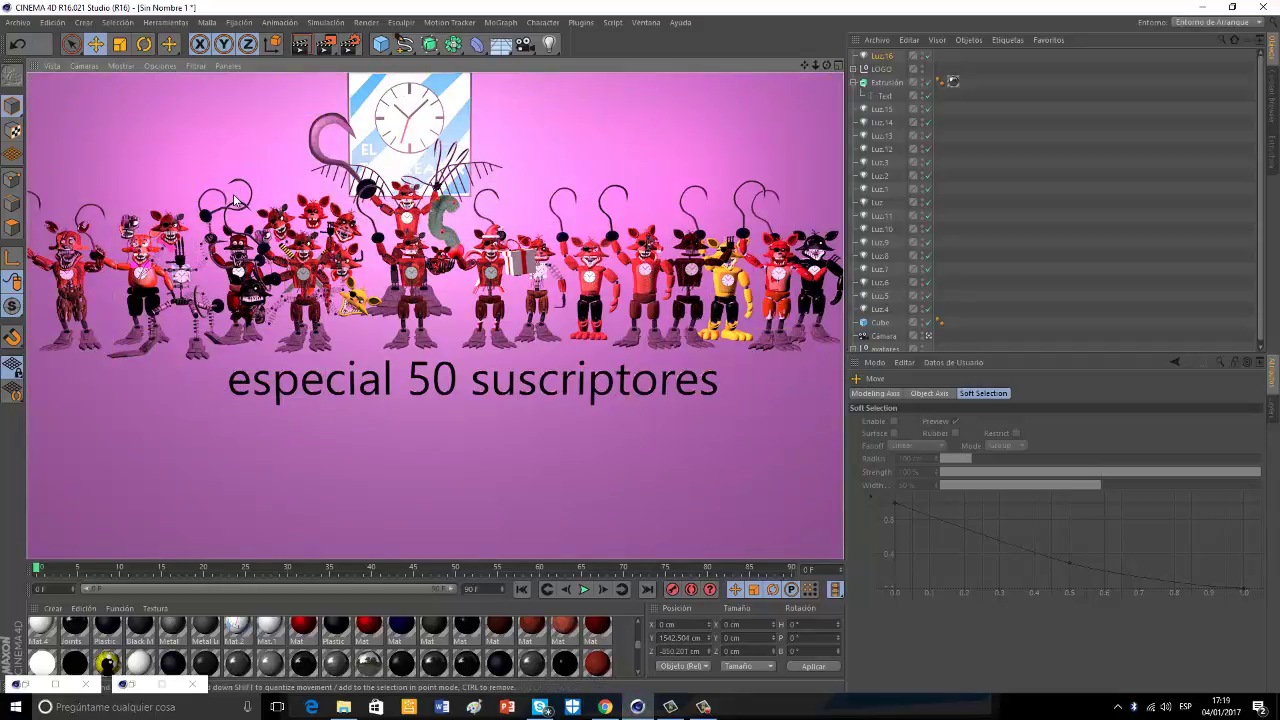
Reframe the camera so the whole logo fits in the picture and render the view.
drag(804, 65, 804, 105)
click(302, 45)
click(278, 210)
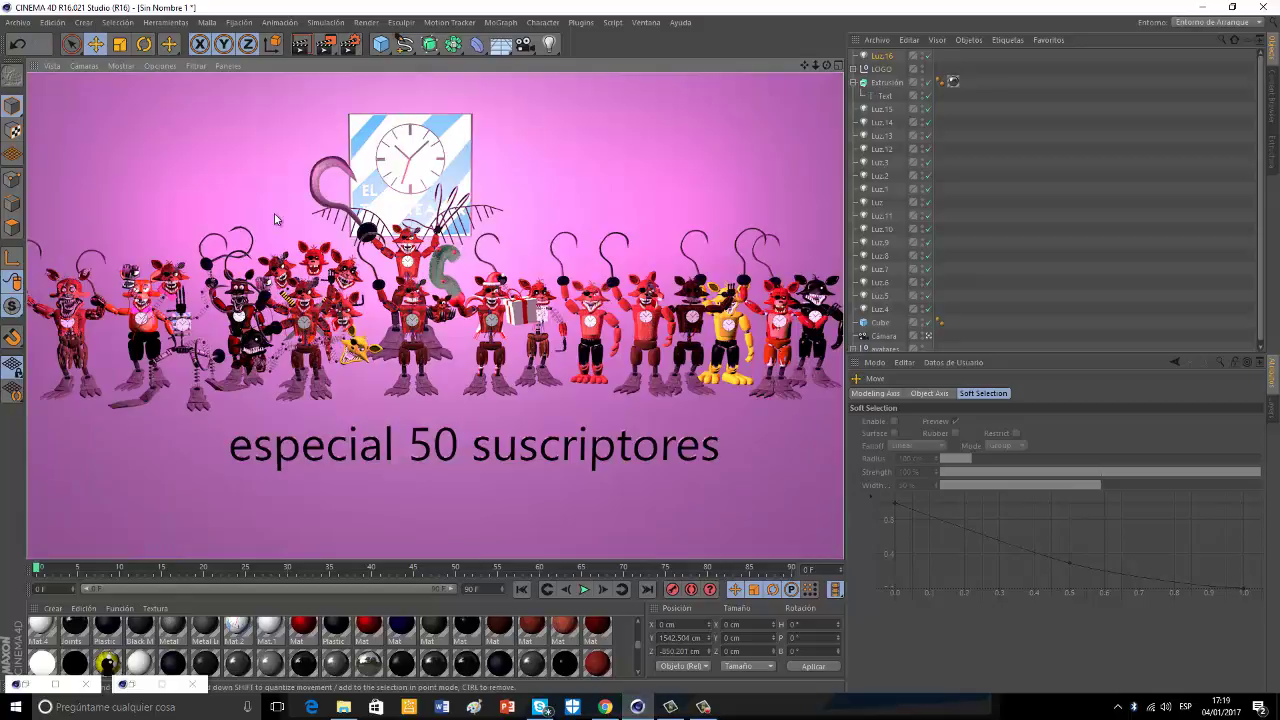
Enlarge the logo further, raise it to a Y position of about 2238 cm and render the view.
click(882, 69)
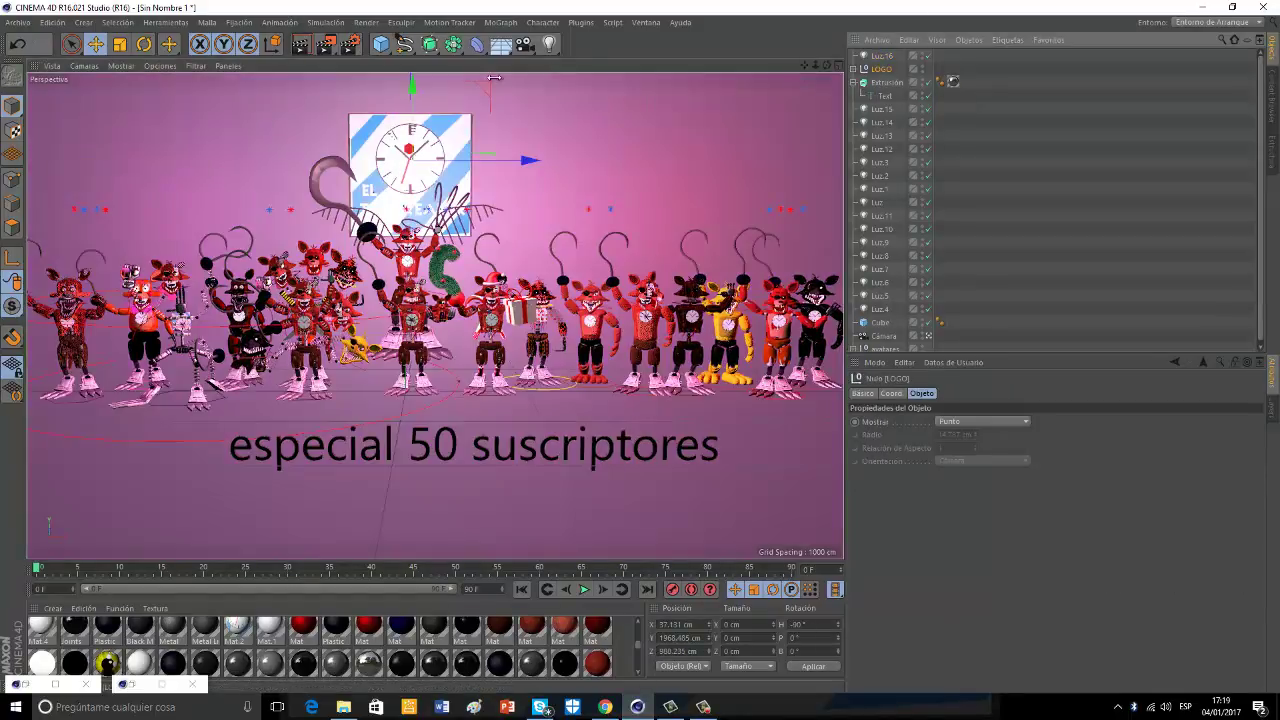
drag(414, 86, 414, 65)
key(t)
drag(585, 97, 622, 97)
click(96, 44)
drag(418, 88, 418, 78)
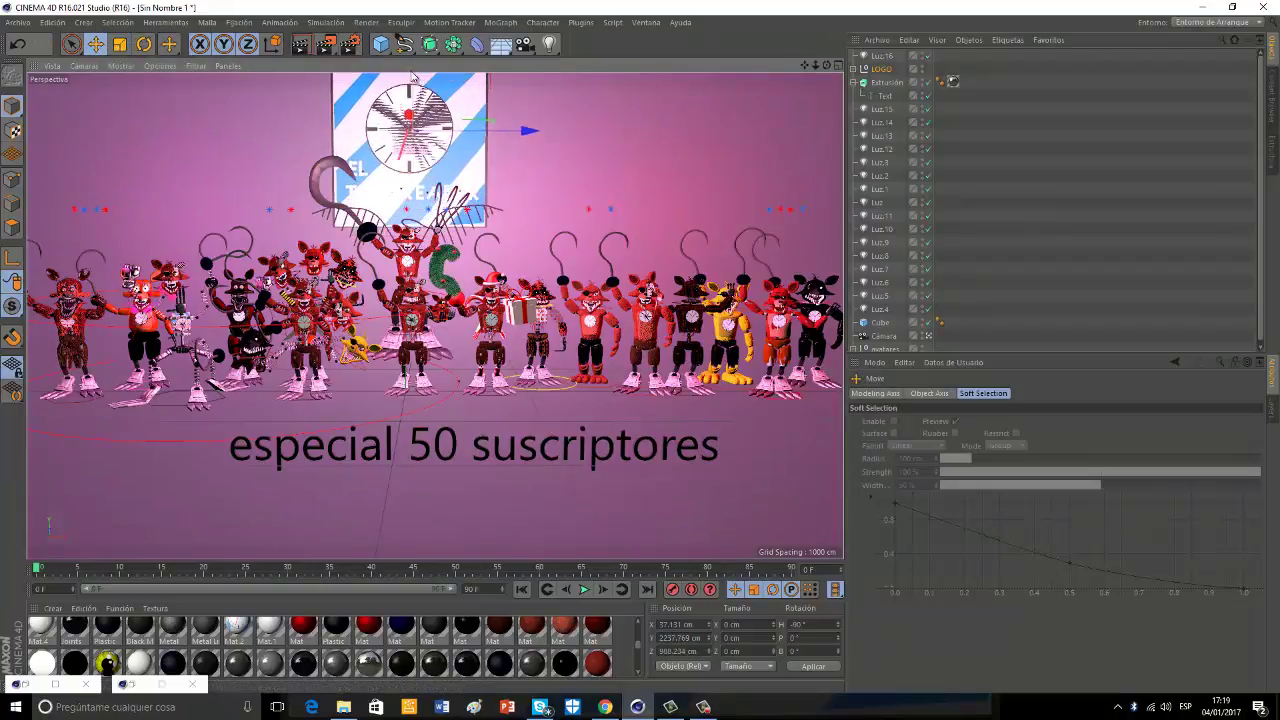
click(305, 47)
click(270, 210)
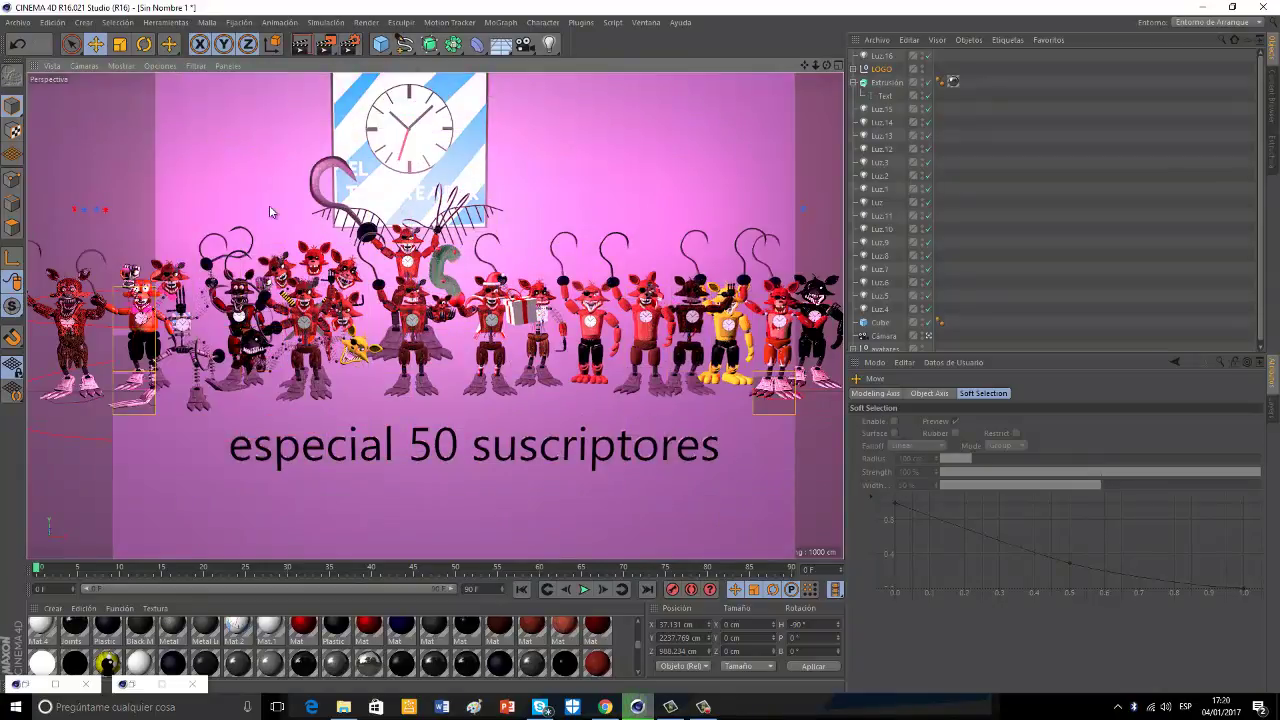
Move light Luz.16 forward to about Y 1506 cm, Z -2941 cm and render the view.
click(880, 57)
drag(400, 88, 415, 180)
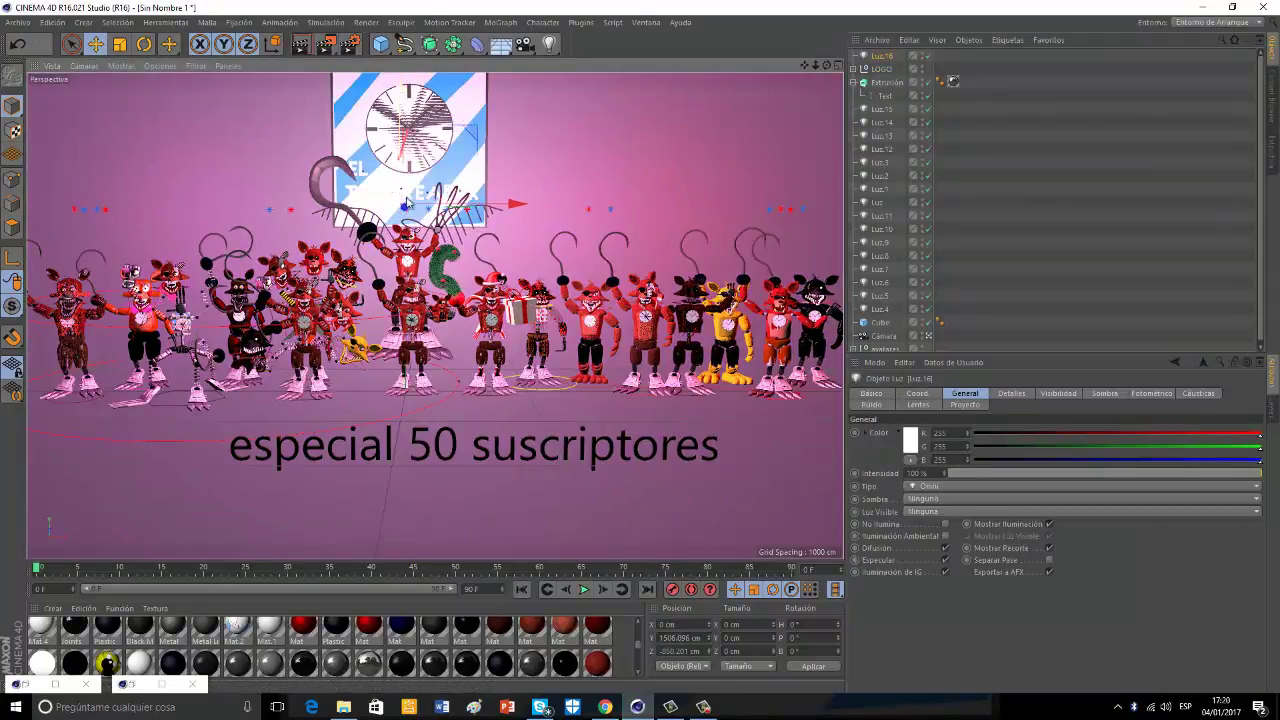
click(18, 45)
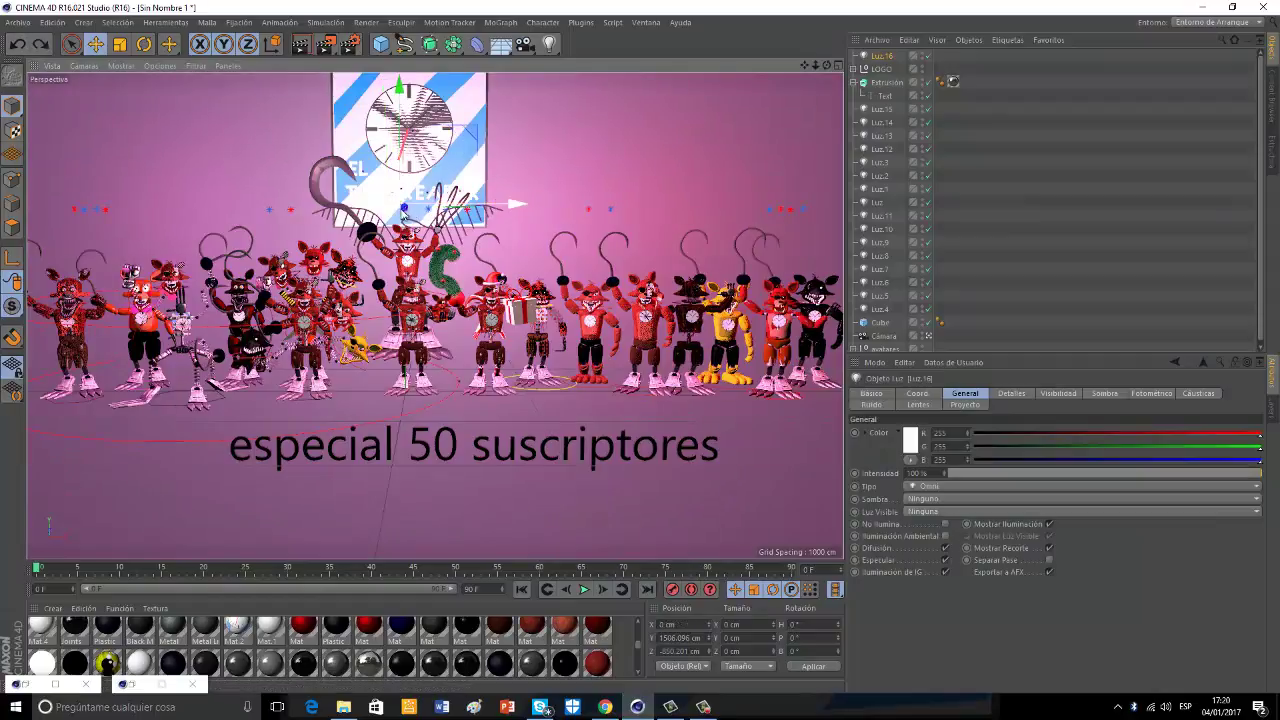
drag(398, 203, 254, 13)
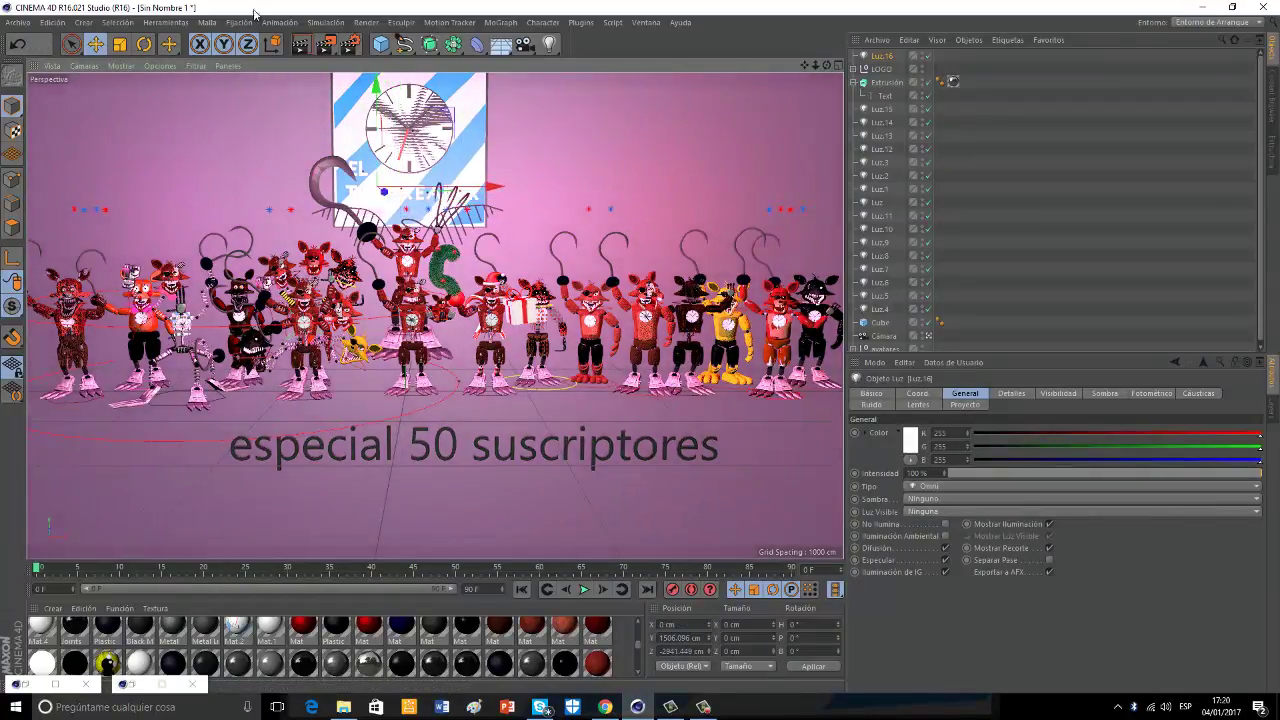
click(302, 45)
click(264, 207)
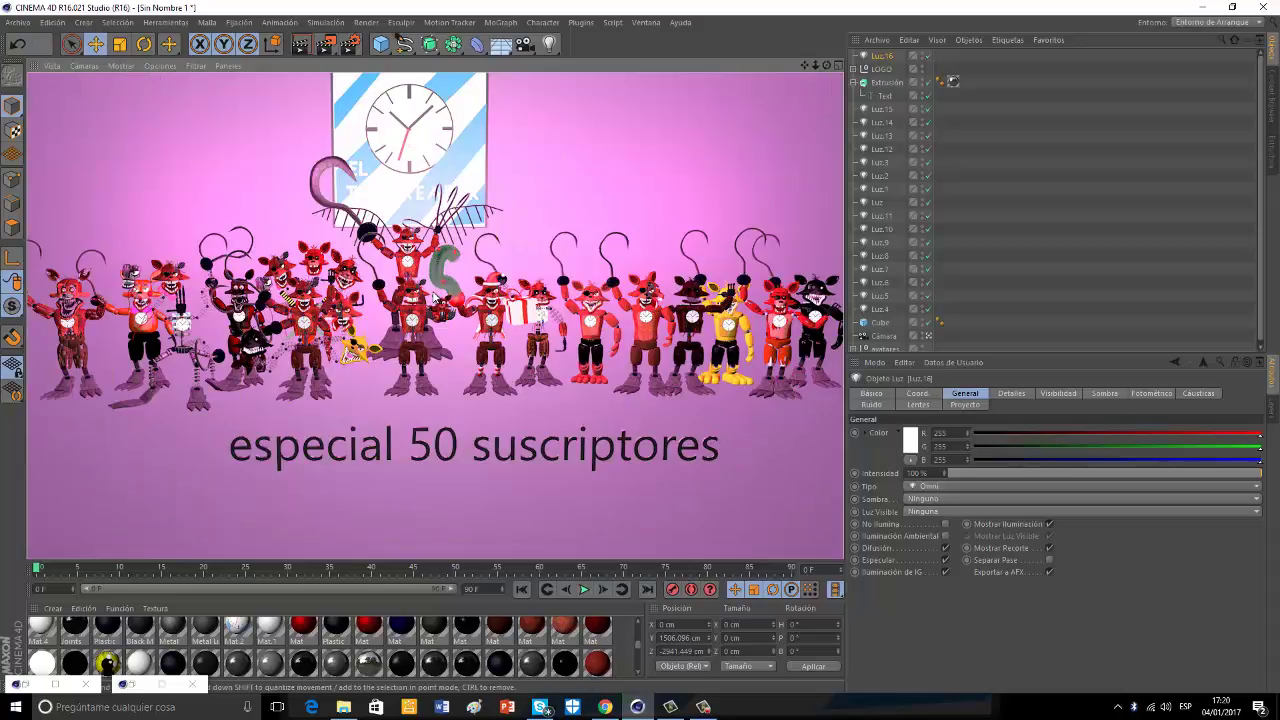
Raise light Luz.16 to a Y position of about 1704 cm, shift it to the right and render the view.
click(880, 58)
drag(388, 117, 388, 87)
drag(503, 138, 523, 139)
click(308, 41)
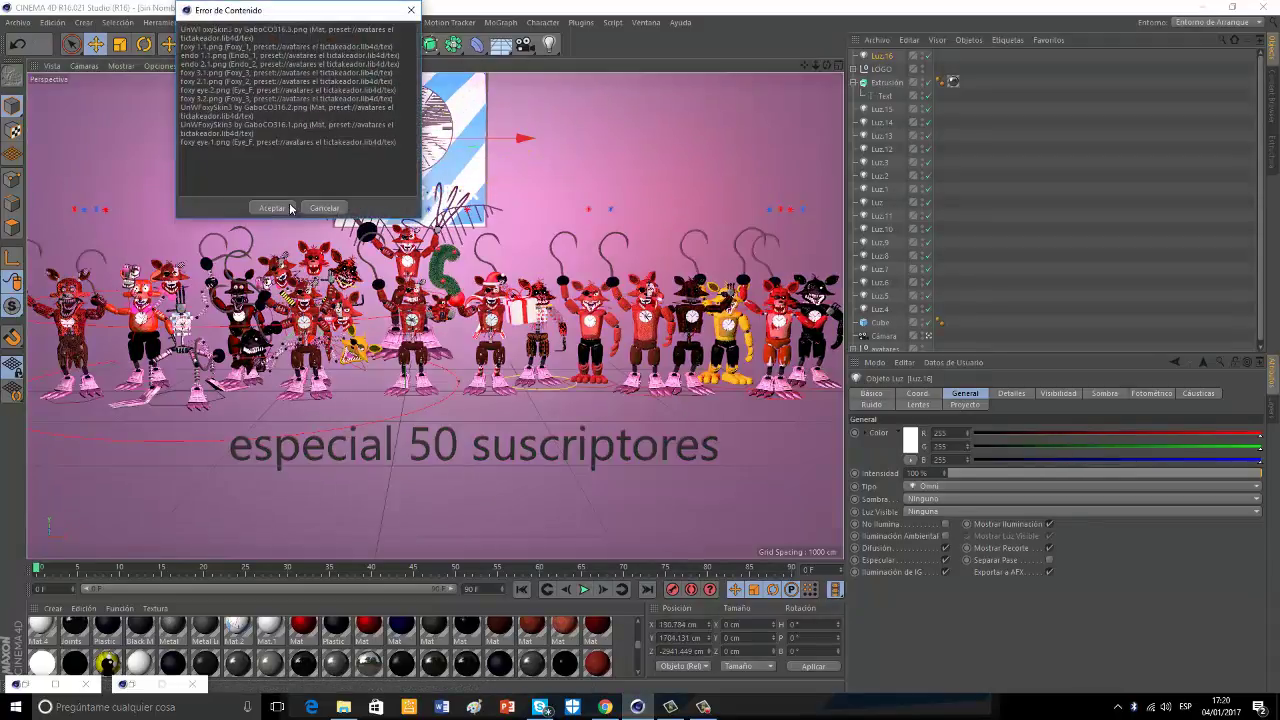
click(292, 206)
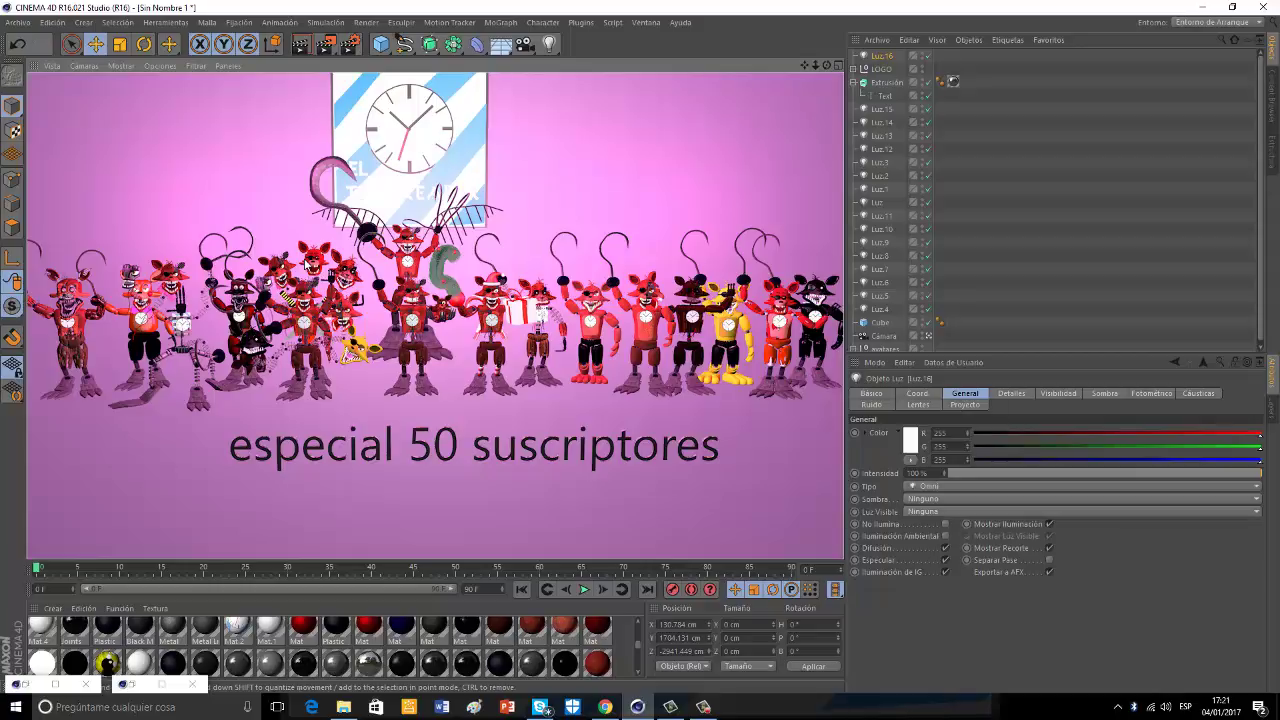
Render the final scene to the Picture Viewer, accepting the missing texture files.
click(326, 44)
click(305, 208)
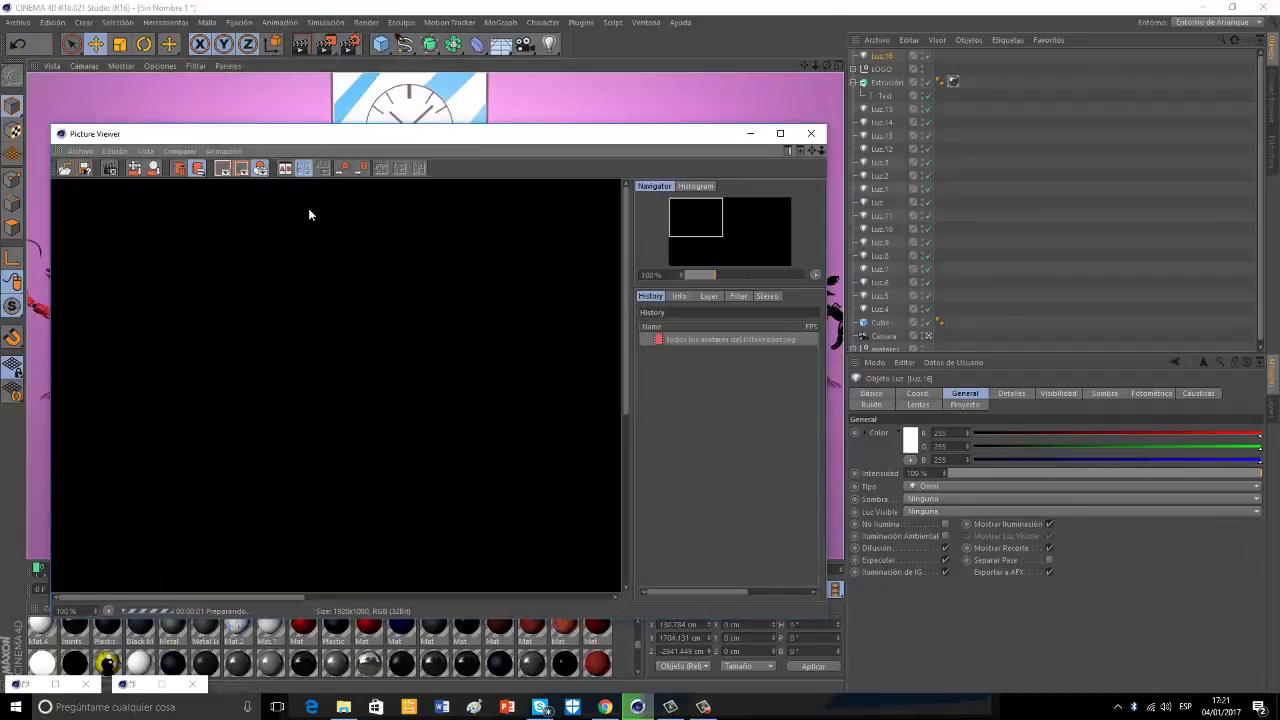